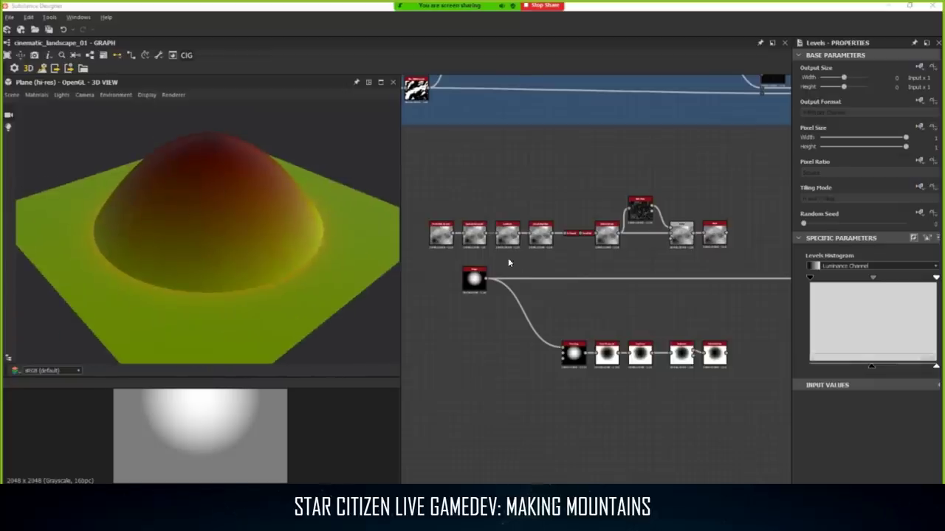
Examine the mountain node chains in the graph and the dome-shaped terrain in the 3D view from several angles.
{"action": "scroll", "coordinate": [508, 262], "scroll_direction": "up", "scroll_amount": 2}
{"action": "middle_click_drag", "start_coordinate": [537, 264], "coordinate": [540, 265]}
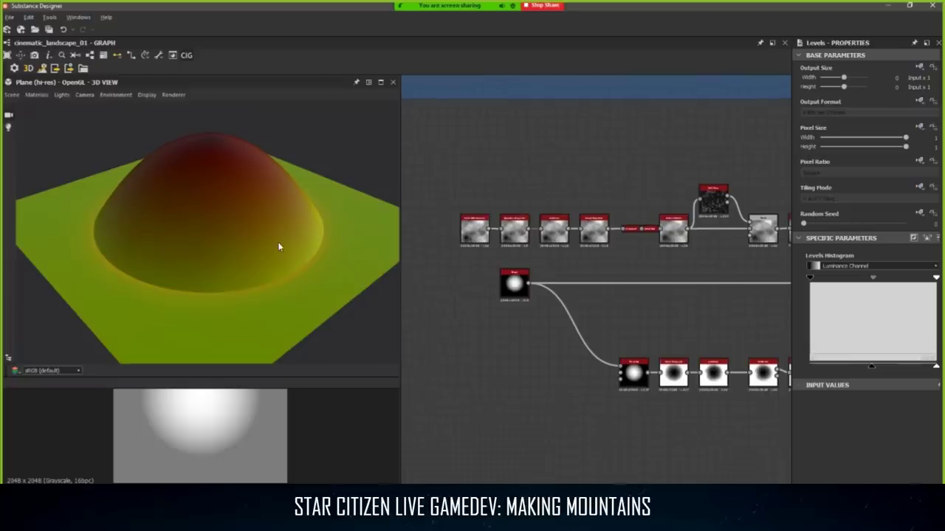
{"action": "middle_click_drag", "start_coordinate": [586, 278], "coordinate": [563, 273]}
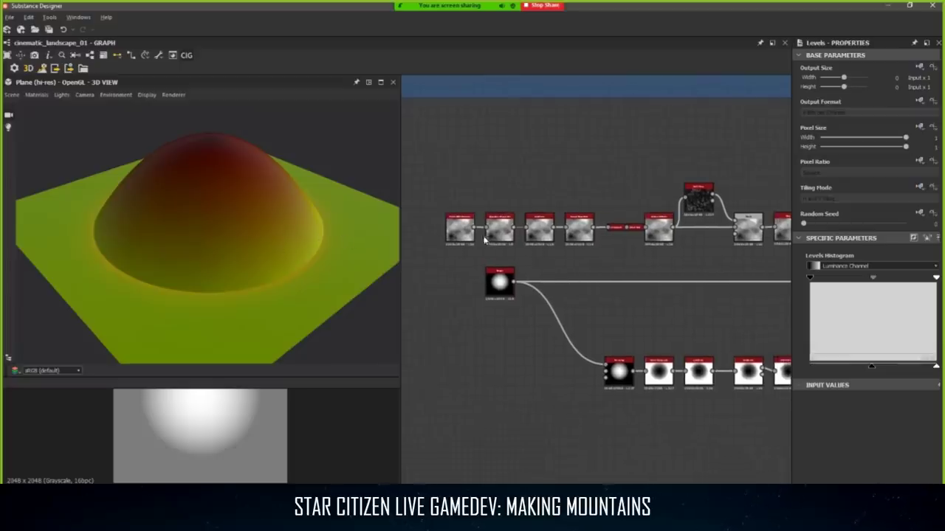
{"action": "middle_click_drag", "start_coordinate": [747, 240], "coordinate": [517, 233]}
{"action": "middle_click_drag", "start_coordinate": [575, 259], "coordinate": [786, 259]}
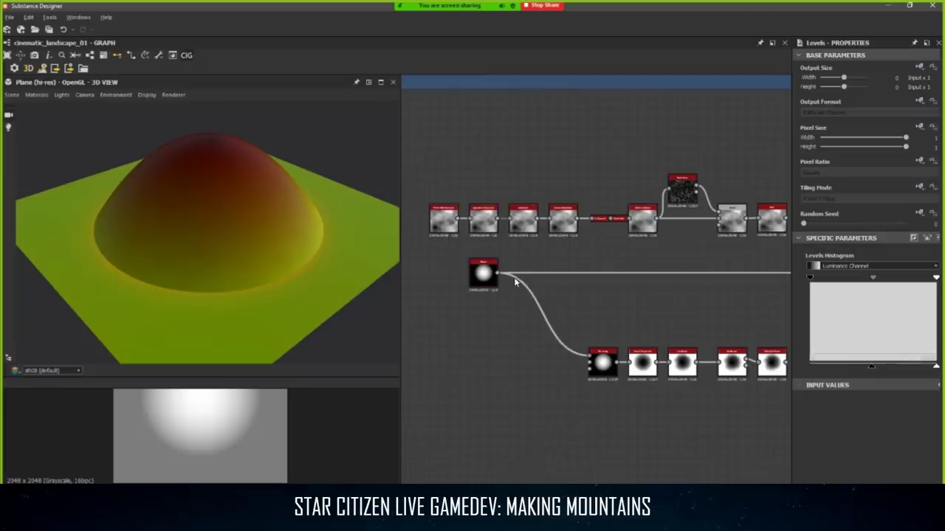
{"action": "left_click_drag", "start_coordinate": [206, 244], "coordinate": [457, 293]}
{"action": "scroll", "coordinate": [555, 281], "scroll_direction": "down", "scroll_amount": 4}
{"action": "scroll", "coordinate": [604, 291], "scroll_direction": "down", "scroll_amount": 3}
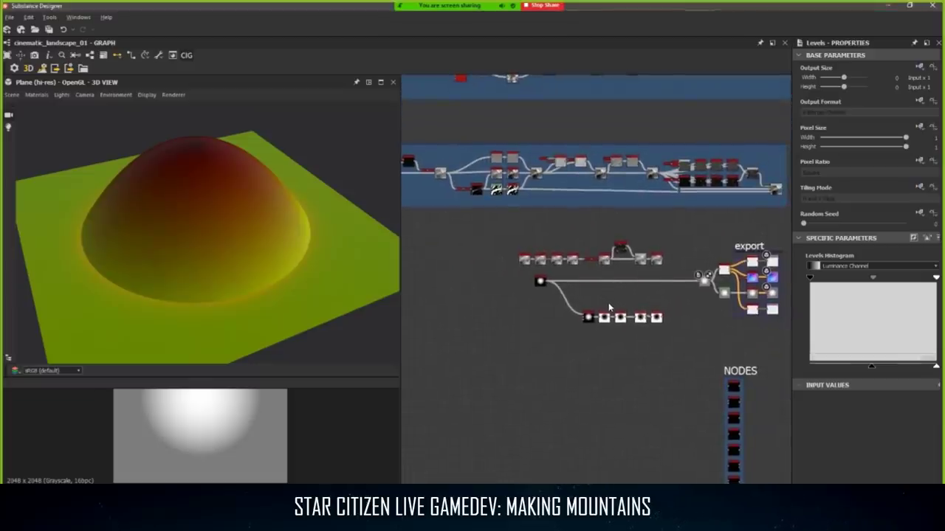
{"action": "mouse_move", "coordinate": [274, 268]}
{"action": "left_mouse_down"}
{"action": "mouse_move", "coordinate": [208, 250]}
{"action": "mouse_move", "coordinate": [272, 260]}
{"action": "left_mouse_up"}
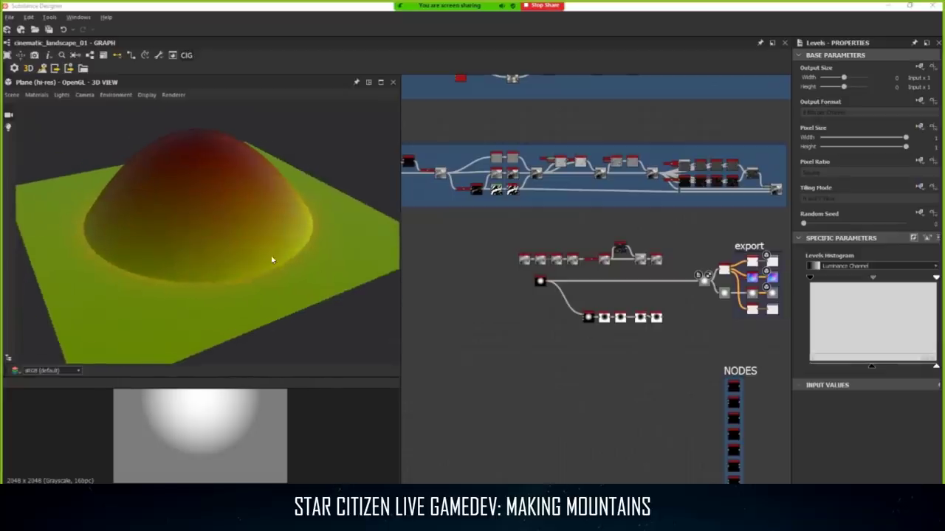
{"action": "left_click_drag", "start_coordinate": [368, 275], "coordinate": [209, 264]}
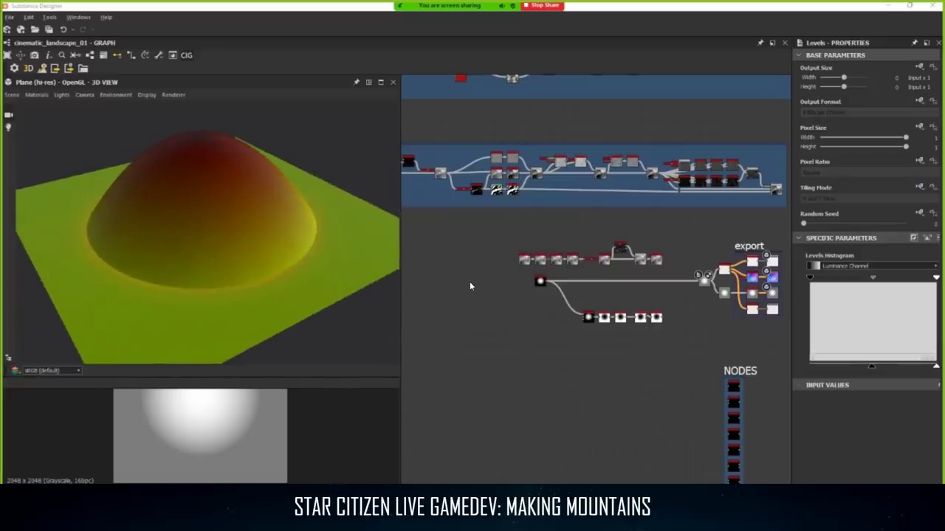
{"action": "scroll", "coordinate": [595, 287], "scroll_direction": "up", "scroll_amount": 1}
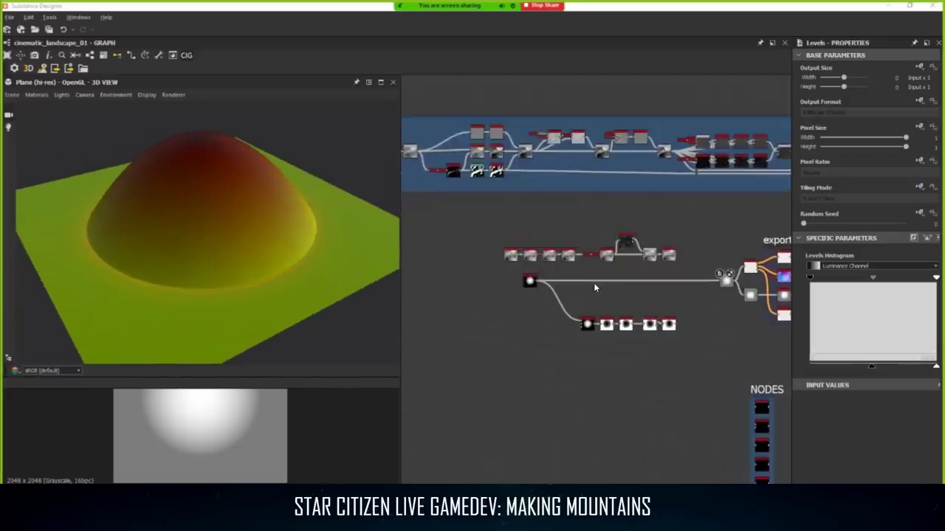
{"action": "scroll", "coordinate": [593, 286], "scroll_direction": "up", "scroll_amount": 1}
{"action": "scroll", "coordinate": [561, 294], "scroll_direction": "up", "scroll_amount": 1}
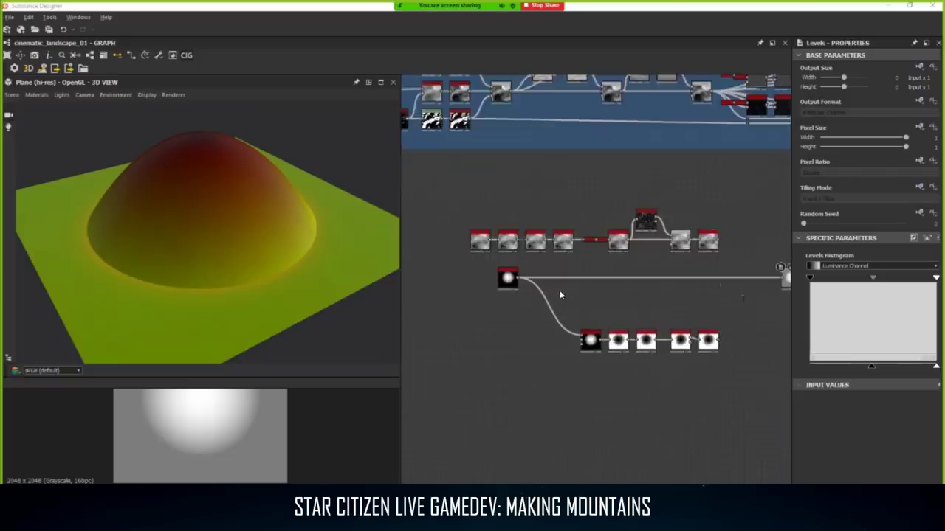
{"action": "scroll", "coordinate": [559, 294], "scroll_direction": "up", "scroll_amount": 1}
{"action": "scroll", "coordinate": [549, 289], "scroll_direction": "up", "scroll_amount": 1}
Inspect the Shape node that feeds the Terracing chain and compare it with the dome in the 3D view.
{"action": "left_click", "coordinate": [533, 268]}
{"action": "scroll", "coordinate": [546, 275], "scroll_direction": "up", "scroll_amount": 3}
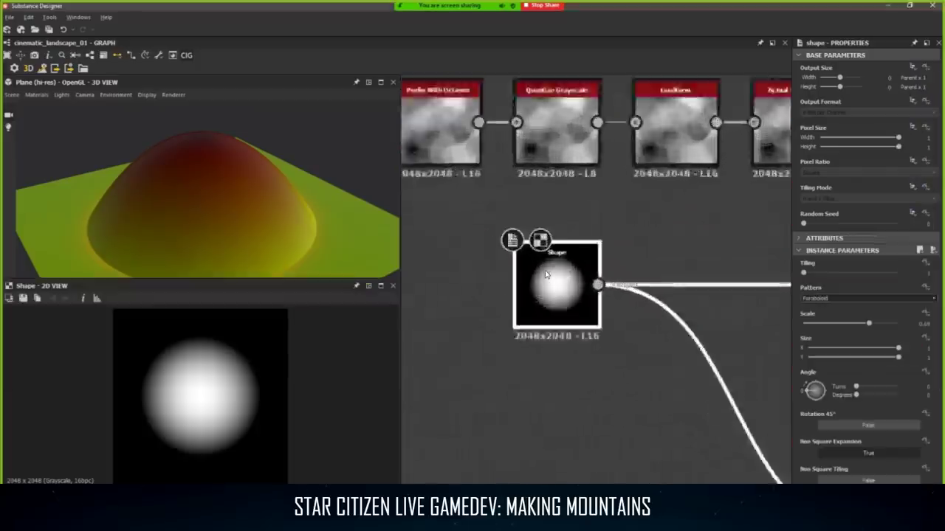
{"action": "scroll", "coordinate": [548, 277], "scroll_direction": "up", "scroll_amount": 3}
{"action": "scroll", "coordinate": [546, 298], "scroll_direction": "down", "scroll_amount": 2}
{"action": "left_click", "coordinate": [290, 223]}
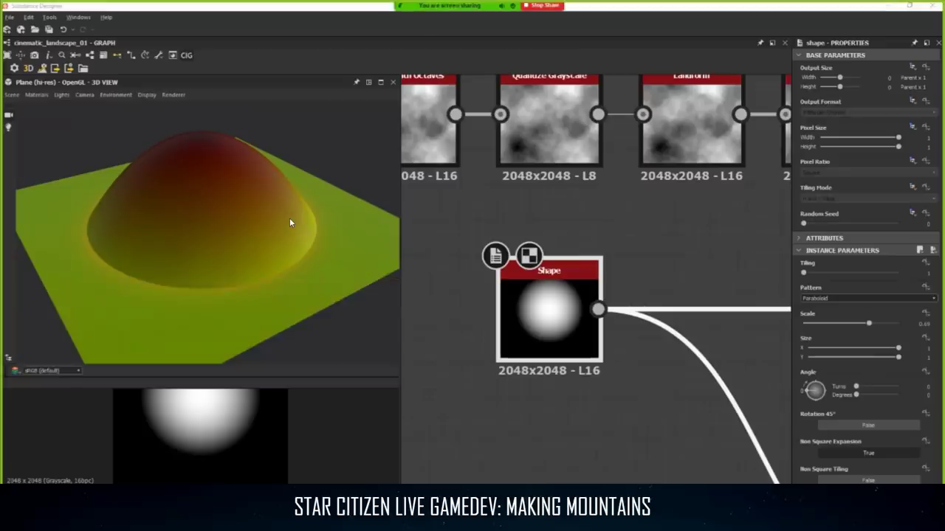
{"action": "scroll", "coordinate": [561, 254], "scroll_direction": "down", "scroll_amount": 4}
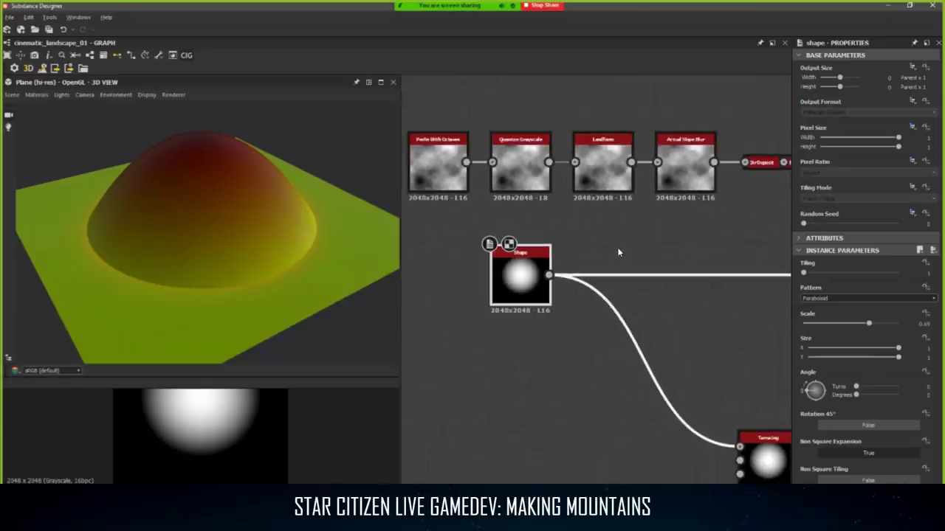
{"action": "middle_click_drag", "start_coordinate": [619, 252], "coordinate": [625, 260]}
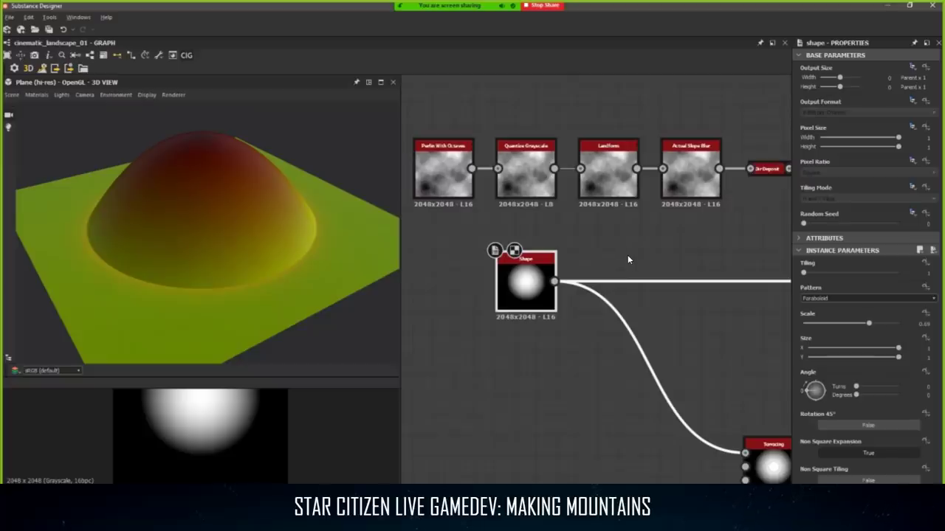
{"action": "middle_click_drag", "start_coordinate": [468, 295], "coordinate": [457, 255]}
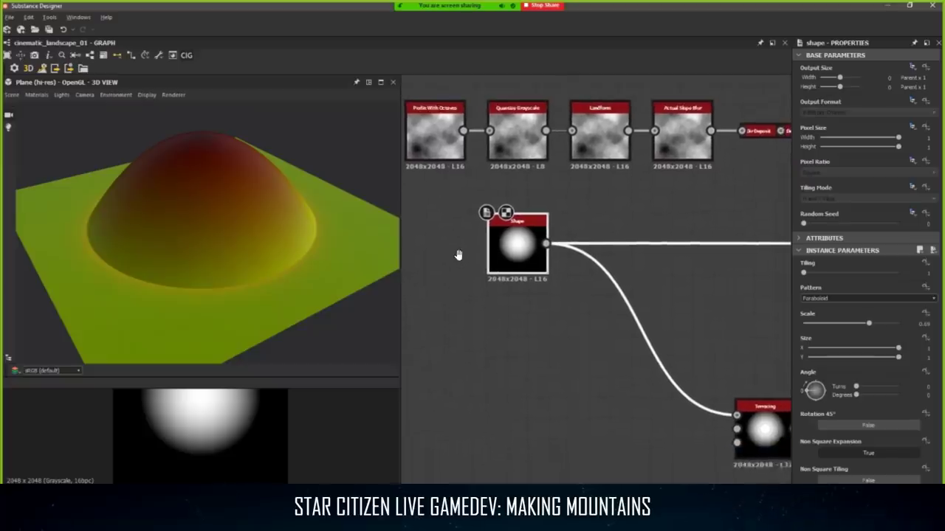
{"action": "scroll", "coordinate": [488, 271], "scroll_direction": "up", "scroll_amount": 1}
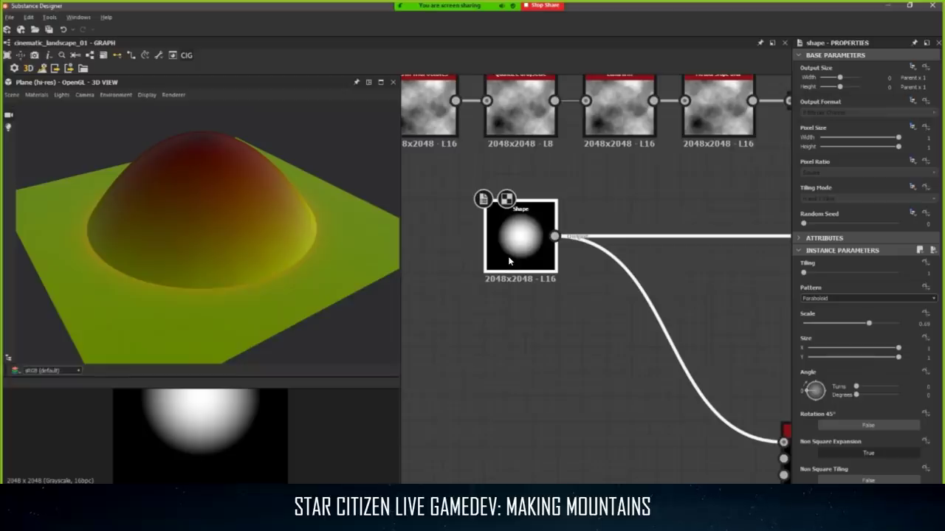
Try the Disc pattern on the Shape node, and restore its pattern to Paraboloid.
{"action": "double_click", "coordinate": [508, 258]}
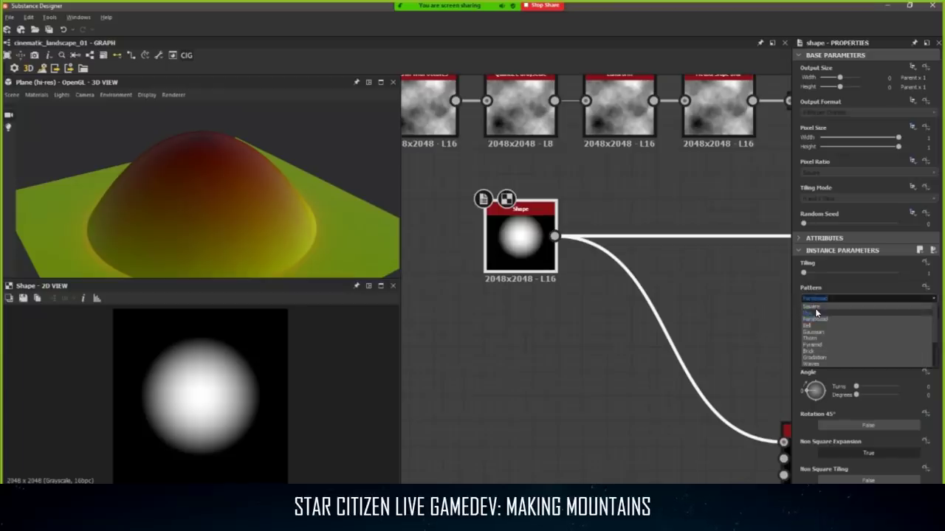
{"action": "left_click", "coordinate": [815, 313]}
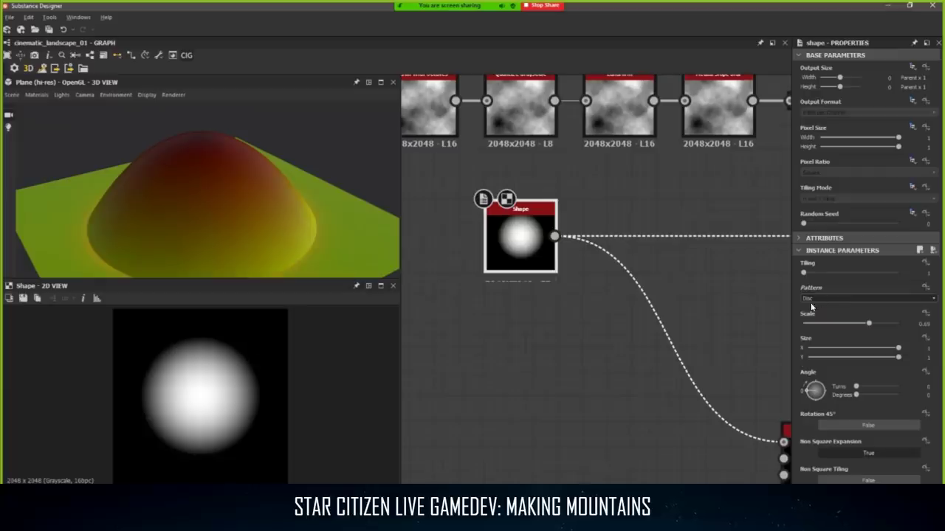
{"action": "left_click", "coordinate": [816, 296]}
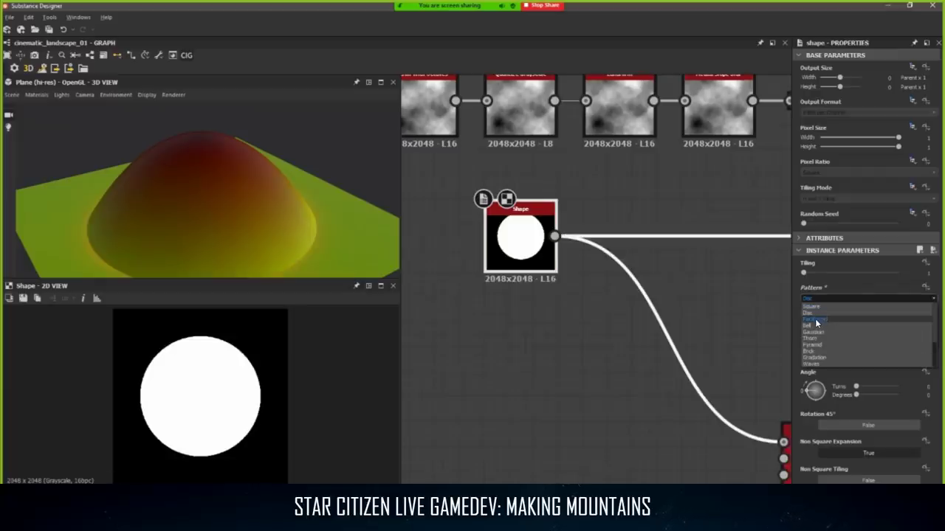
{"action": "left_click", "coordinate": [818, 320]}
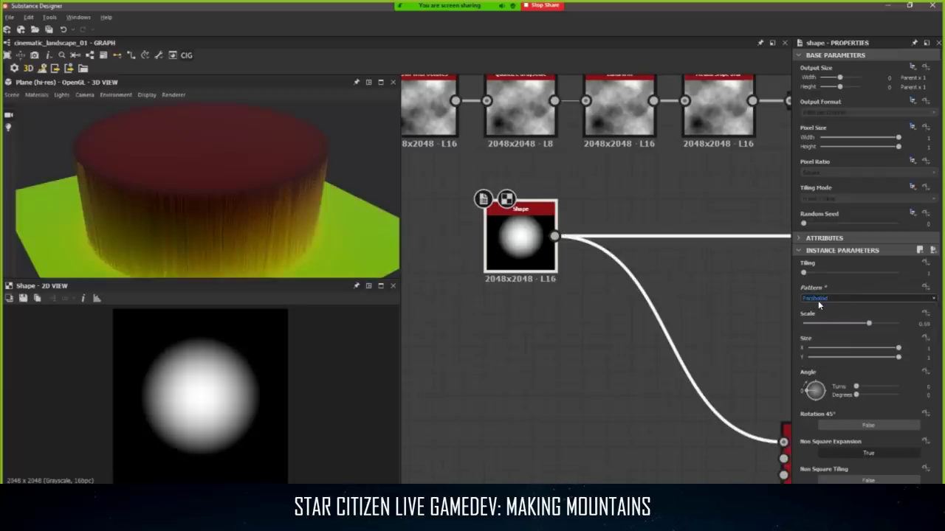
{"action": "left_click", "coordinate": [557, 317]}
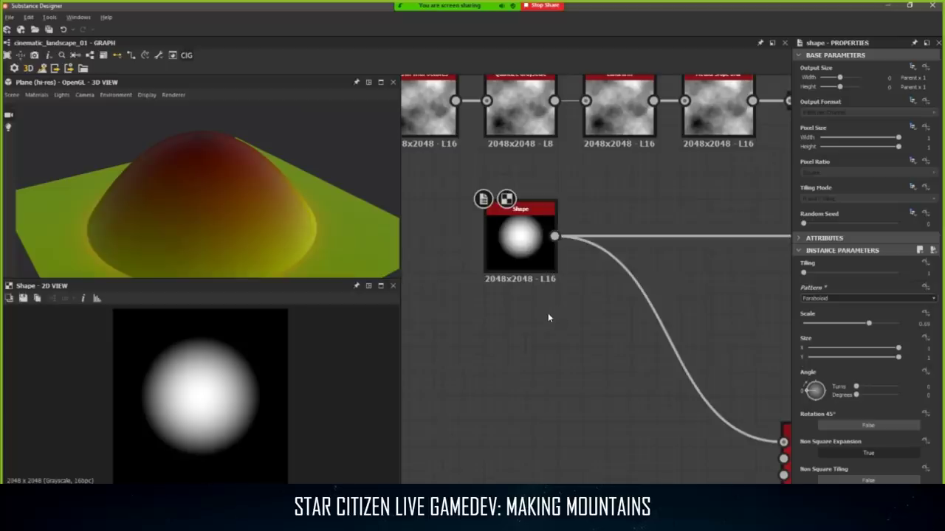
Examine the Shape node's connections to the lower Terracing chain alongside the 3D dome preview.
{"action": "scroll", "coordinate": [548, 317], "scroll_direction": "down", "scroll_amount": 4}
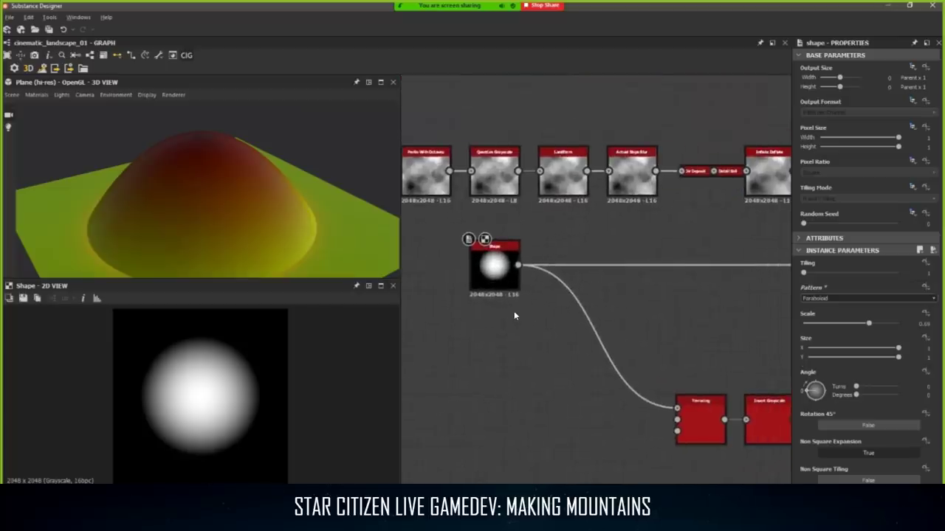
{"action": "scroll", "coordinate": [474, 327], "scroll_direction": "down", "scroll_amount": 3}
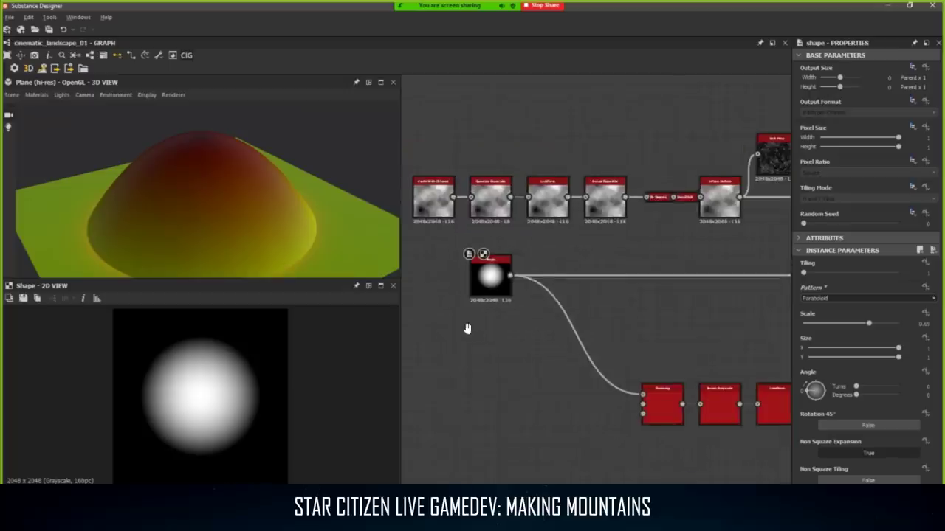
{"action": "scroll", "coordinate": [500, 311], "scroll_direction": "up", "scroll_amount": 4}
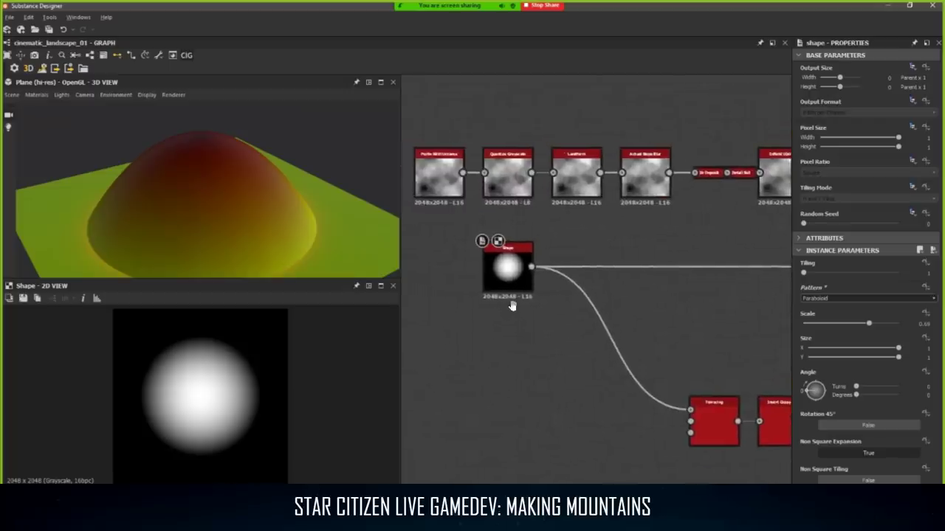
{"action": "middle_click_drag", "start_coordinate": [654, 363], "coordinate": [466, 306]}
{"action": "middle_click_drag", "start_coordinate": [549, 359], "coordinate": [741, 407]}
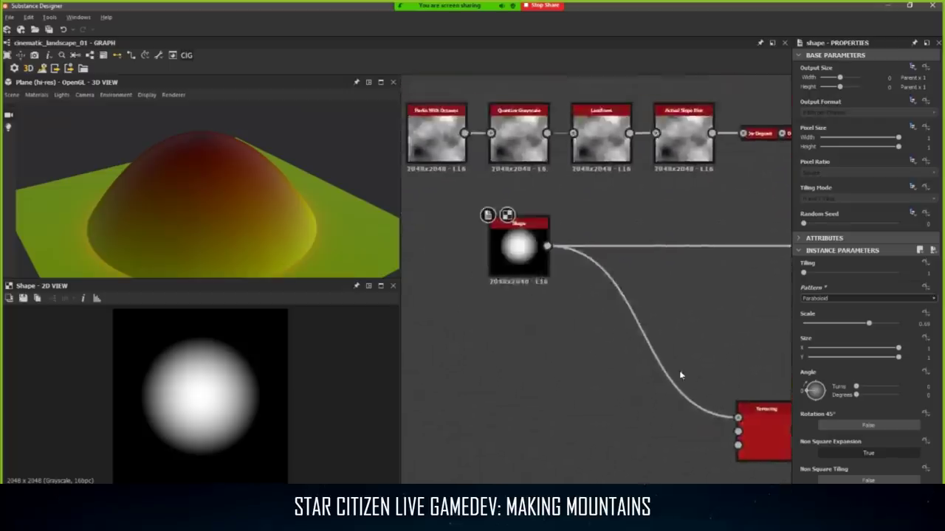
{"action": "middle_click_drag", "start_coordinate": [515, 258], "coordinate": [537, 275]}
{"action": "scroll", "coordinate": [532, 264], "scroll_direction": "up", "scroll_amount": 2}
{"action": "left_click_drag", "start_coordinate": [245, 246], "coordinate": [224, 247]}
{"action": "scroll", "coordinate": [541, 304], "scroll_direction": "down", "scroll_amount": 3}
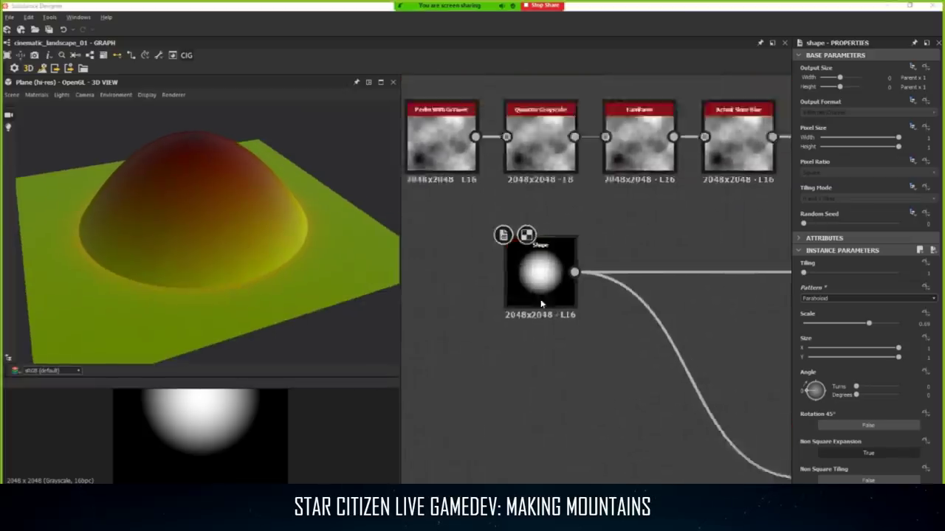
{"action": "left_click", "coordinate": [572, 281]}
Switch to Sandbox Editor and fly the camera across the snowy terrain to the dome-shaped mountain.
{"action": "key", "text": "alt+Tab"}
{"action": "key", "text": "alt+Tab"}
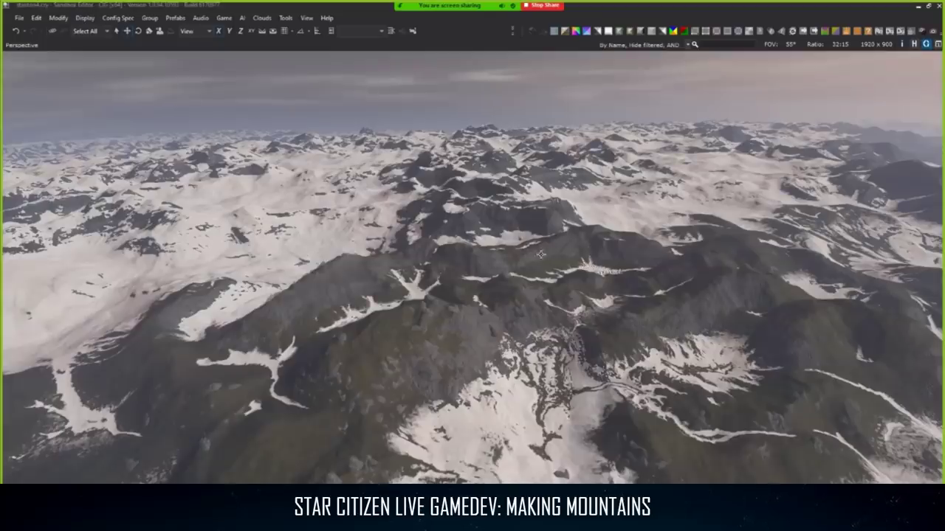
{"action": "key", "text": "s"}
{"action": "right_click_drag", "start_coordinate": [541, 254], "coordinate": [684, 259]}
{"action": "key", "text": "s"}
{"action": "key", "text": "d"}
{"action": "key", "text": "w"}
{"action": "key", "text": "w"}
{"action": "key", "text": "w"}
{"action": "right_click_drag", "start_coordinate": [544, 278], "coordinate": [500, 345]}
{"action": "key", "text": "a"}
{"action": "key", "text": "w"}
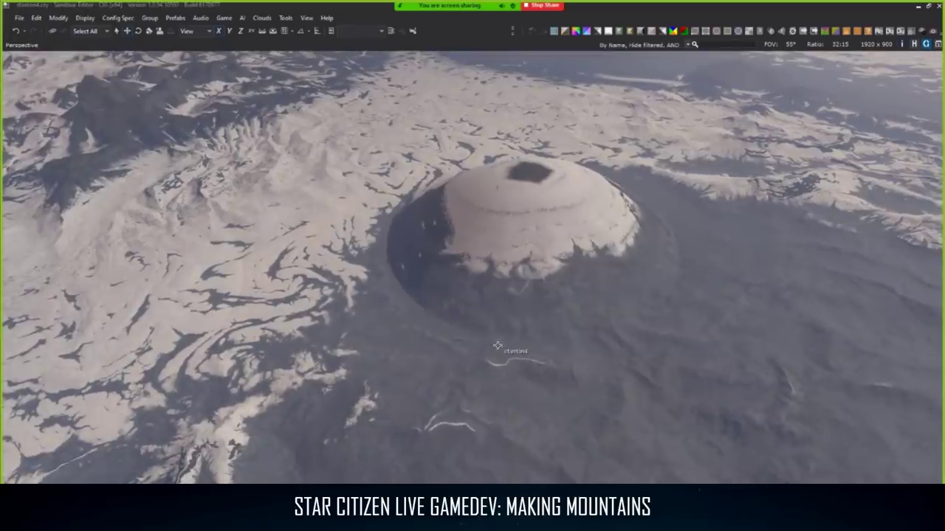
Examine the dome mountain from overhead, at tree level along its slope, and from a distance.
{"action": "right_click_drag", "start_coordinate": [616, 295], "coordinate": [750, 326]}
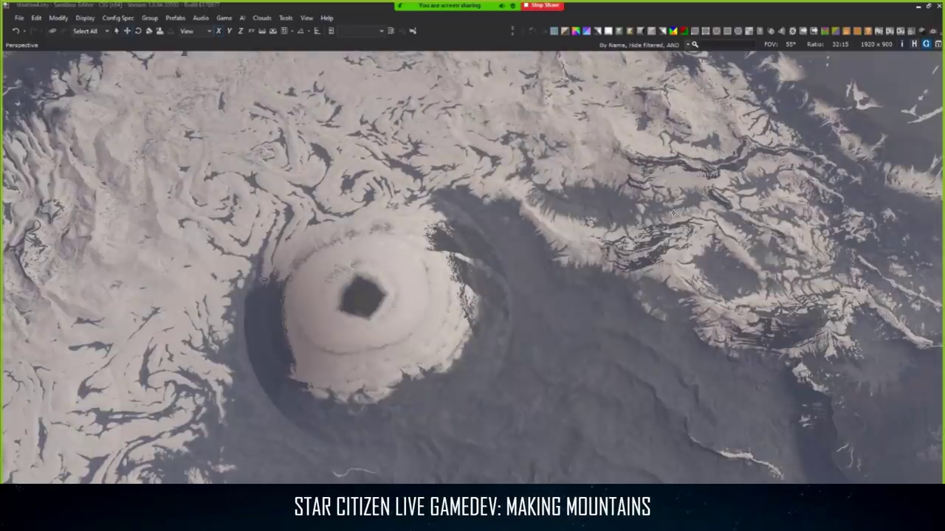
{"action": "right_click_drag", "start_coordinate": [617, 245], "coordinate": [583, 240]}
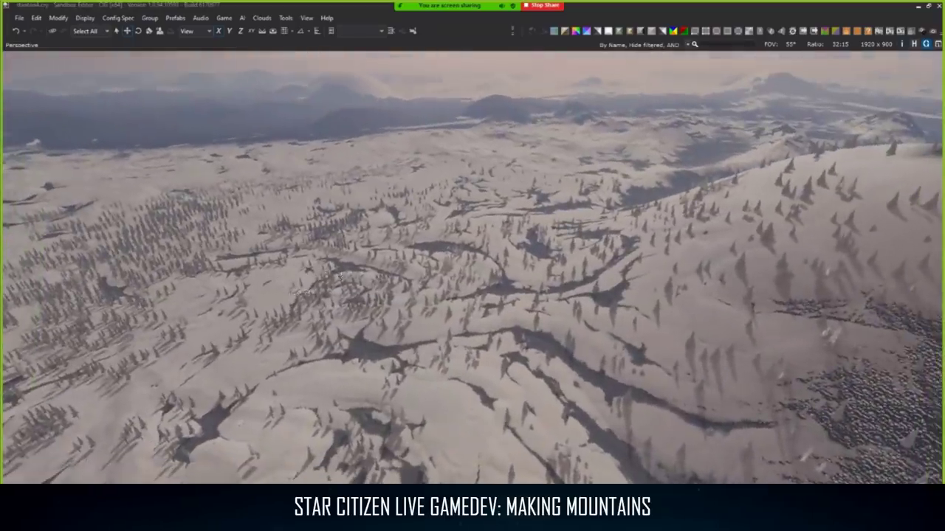
{"action": "middle_click_drag", "start_coordinate": [348, 253], "coordinate": [368, 233]}
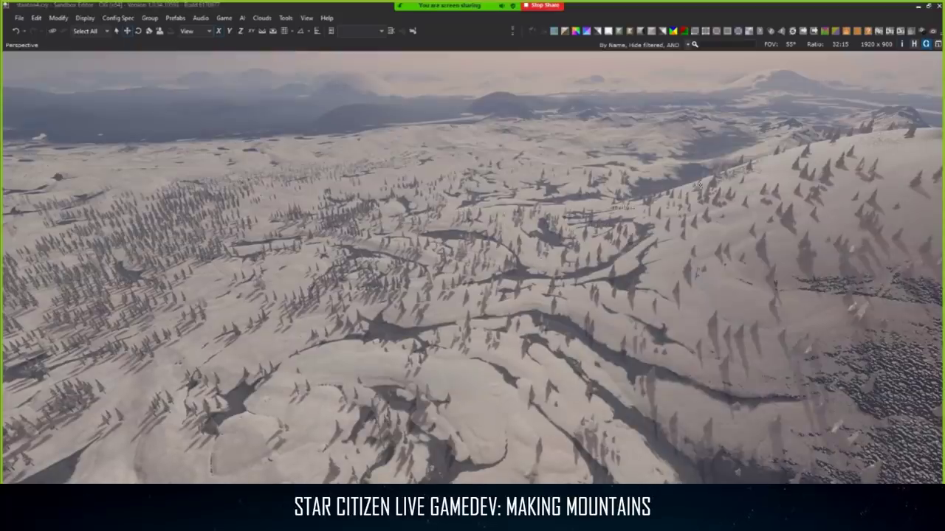
{"action": "key", "text": "w"}
{"action": "right_click_drag", "start_coordinate": [823, 154], "coordinate": [816, 86]}
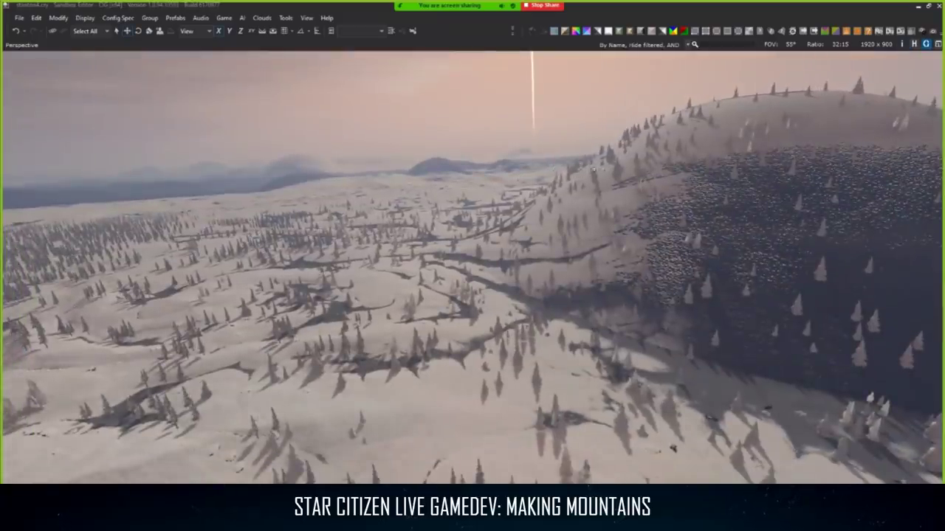
{"action": "key", "text": "s"}
{"action": "right_click_drag", "start_coordinate": [594, 170], "coordinate": [521, 251]}
{"action": "key", "text": "d"}
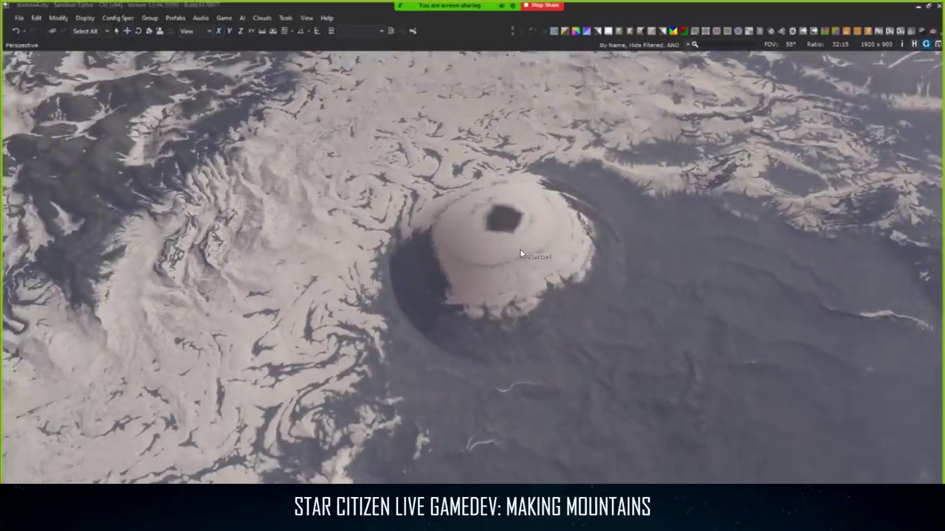
Compare the Paraboloid shape in Substance Designer with the dome mountain in Sandbox Editor, viewing the mountain from a lower angle.
{"action": "key", "text": "alt+Tab"}
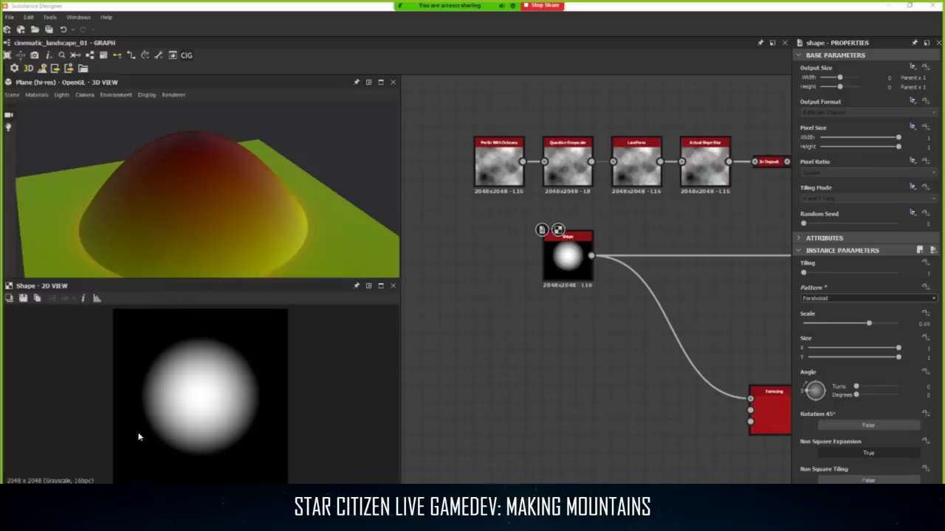
{"action": "key", "text": "alt+Tab"}
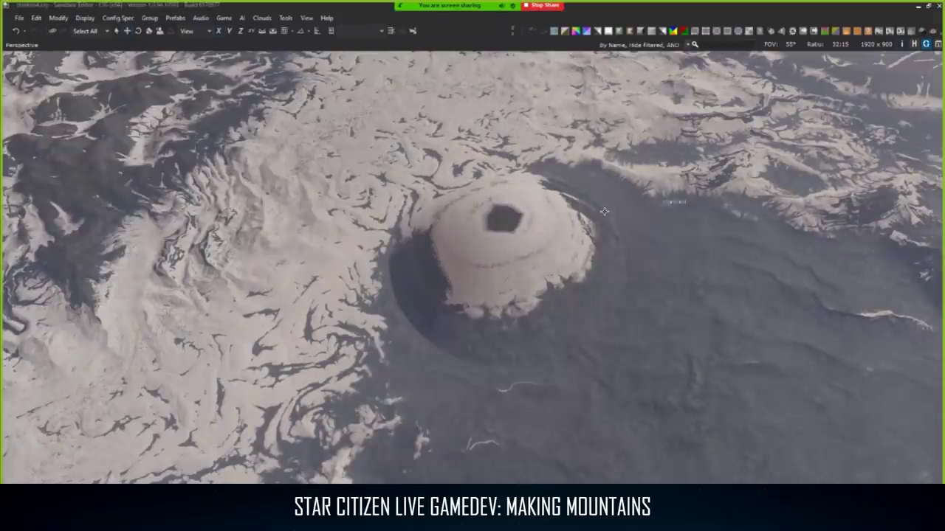
{"action": "right_click_drag", "start_coordinate": [586, 243], "coordinate": [584, 254]}
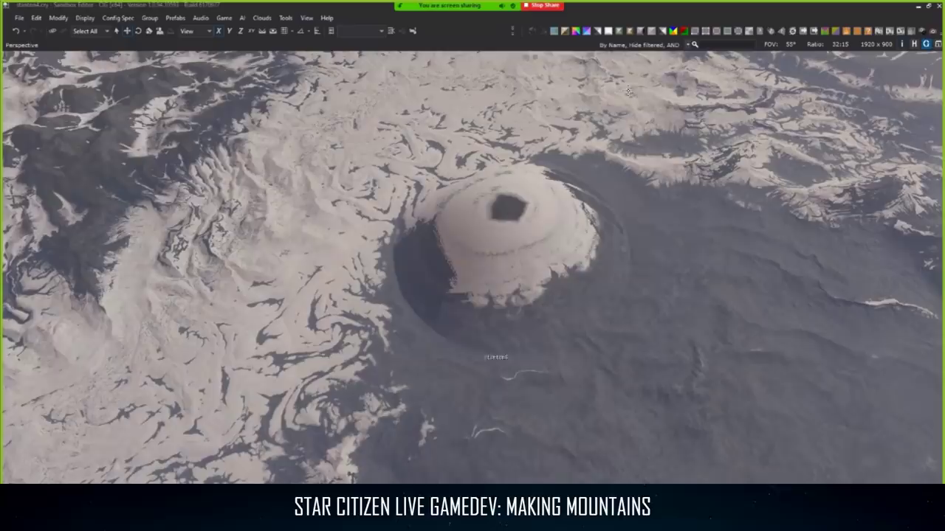
{"action": "right_click_drag", "start_coordinate": [496, 296], "coordinate": [477, 290]}
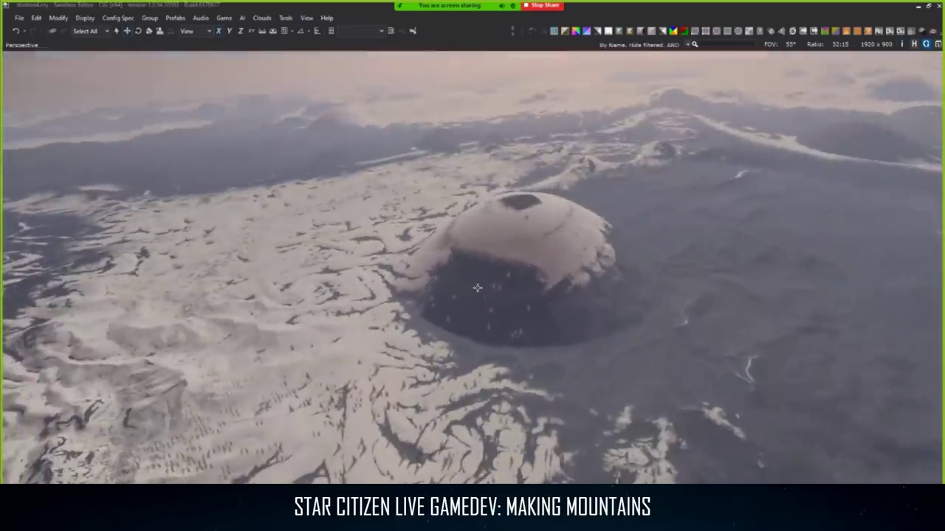
Fly over the snowy terrain and examine the cluster of overlapping dome mountains from above and at low angles.
{"action": "middle_click_drag", "start_coordinate": [476, 291], "coordinate": [474, 298]}
{"action": "mouse_move", "coordinate": [474, 298]}
{"action": "right_mouse_down"}
{"action": "mouse_move", "coordinate": [464, 295]}
{"action": "mouse_move", "coordinate": [490, 297]}
{"action": "mouse_move", "coordinate": [469, 295]}
{"action": "right_mouse_up"}
{"action": "right_click_drag", "start_coordinate": [583, 297], "coordinate": [583, 296]}
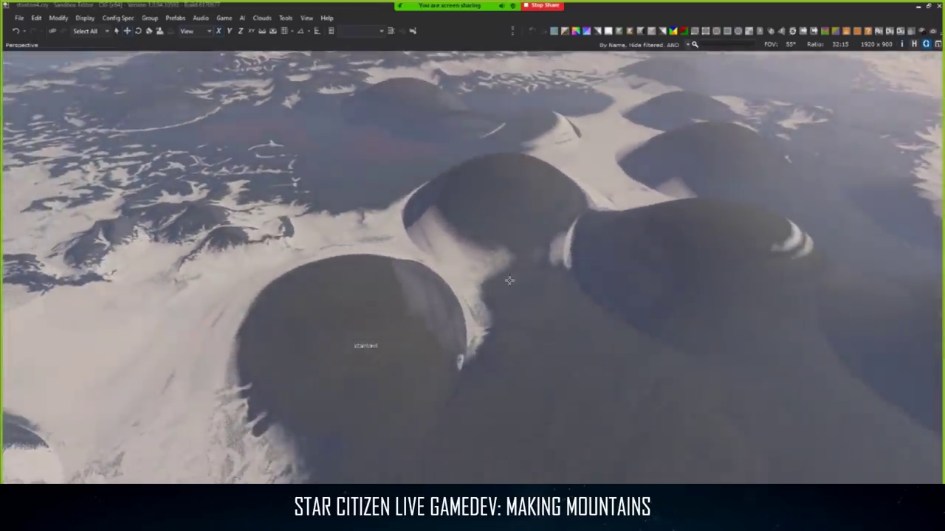
{"action": "right_click_drag", "start_coordinate": [509, 280], "coordinate": [566, 354]}
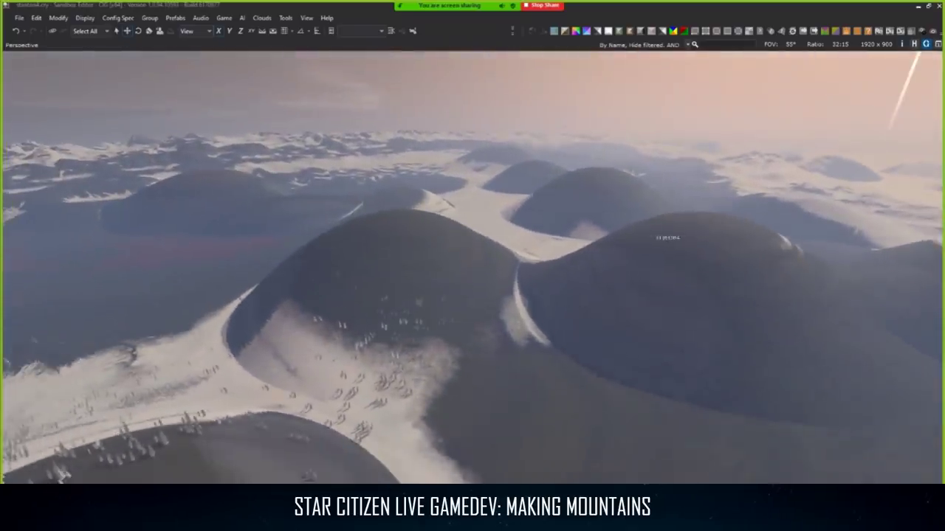
{"action": "right_click_drag", "start_coordinate": [628, 224], "coordinate": [628, 224]}
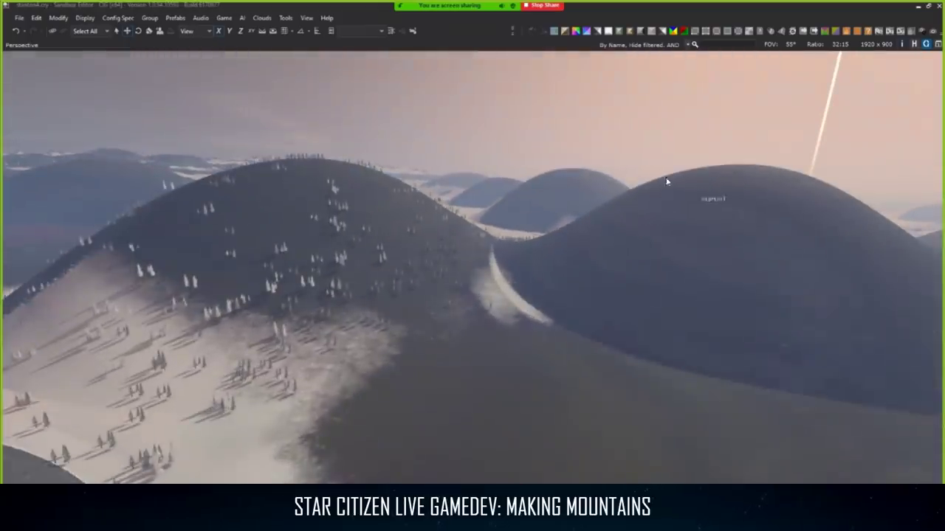
{"action": "right_click_drag", "start_coordinate": [586, 279], "coordinate": [586, 279]}
{"action": "right_click_drag", "start_coordinate": [392, 174], "coordinate": [709, 214]}
{"action": "right_click_drag", "start_coordinate": [473, 305], "coordinate": [528, 307]}
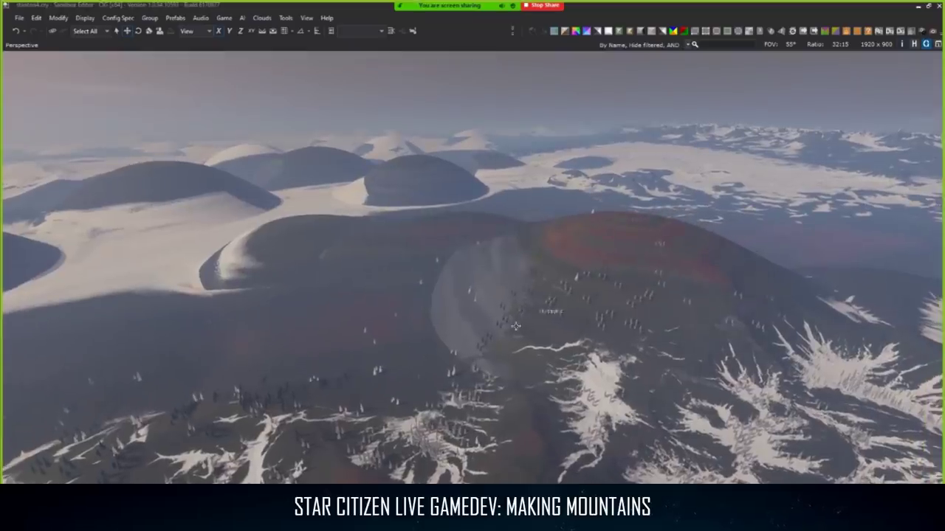
{"action": "right_click_drag", "start_coordinate": [527, 309], "coordinate": [522, 173]}
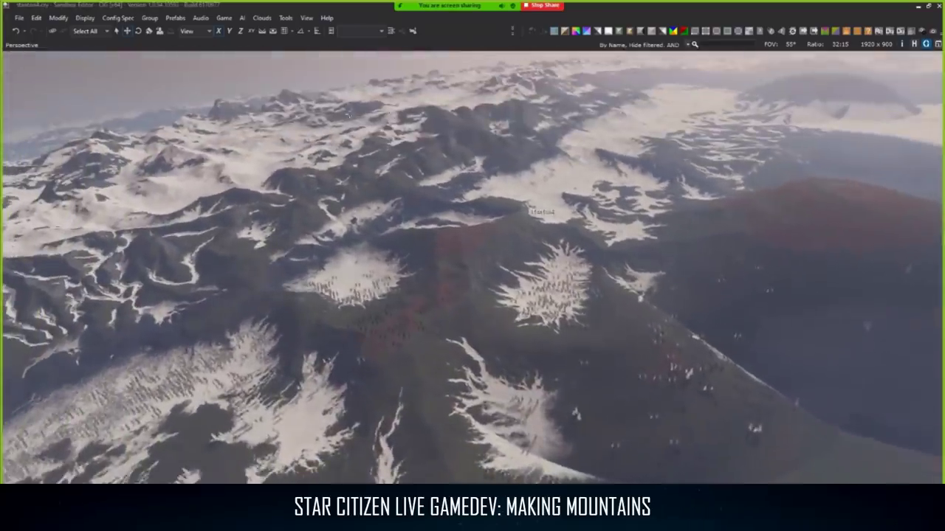
Examine the merged domes beside the reddish forested ground, then fly back to the lone dome mountain on the plain.
{"action": "right_click_drag", "start_coordinate": [258, 214], "coordinate": [327, 205]}
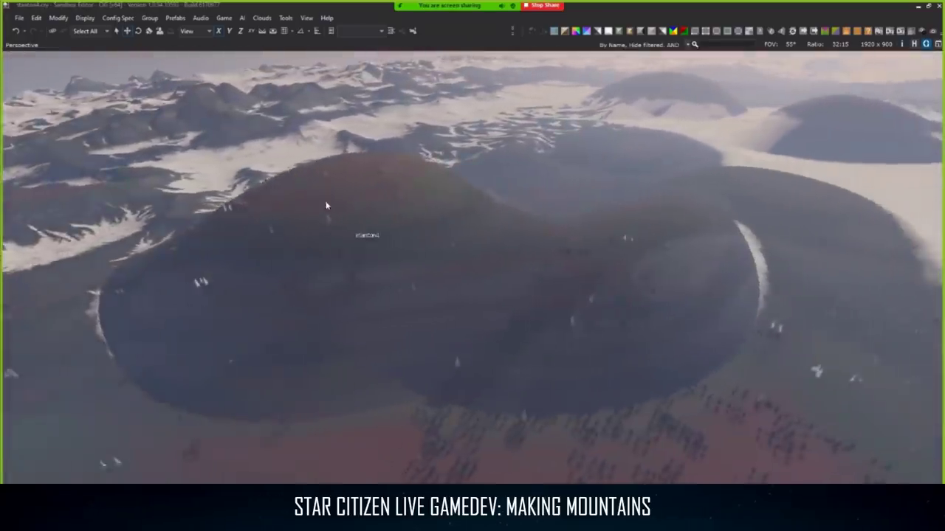
{"action": "key", "text": "s"}
{"action": "mouse_move", "coordinate": [366, 178]}
{"action": "right_mouse_down"}
{"action": "mouse_move", "coordinate": [380, 203]}
{"action": "mouse_move", "coordinate": [382, 185]}
{"action": "right_mouse_up"}
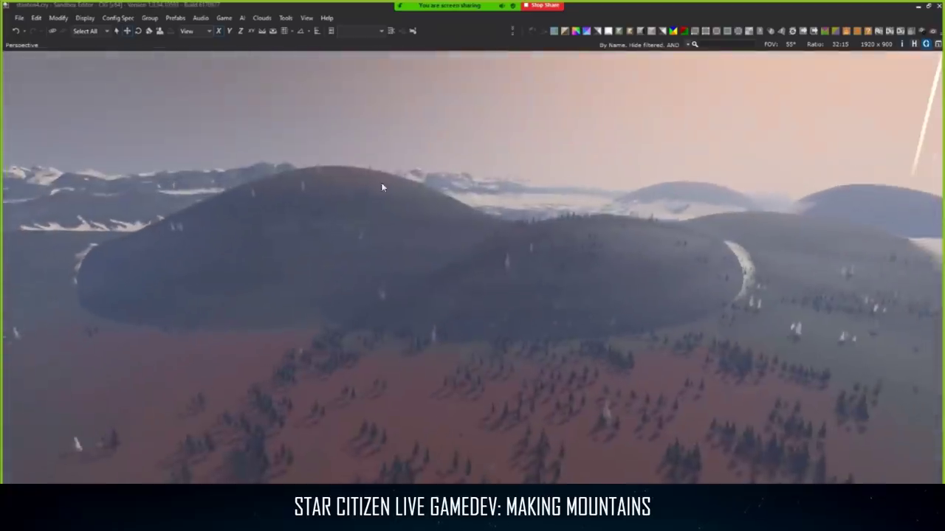
{"action": "middle_click_drag", "start_coordinate": [393, 208], "coordinate": [379, 213]}
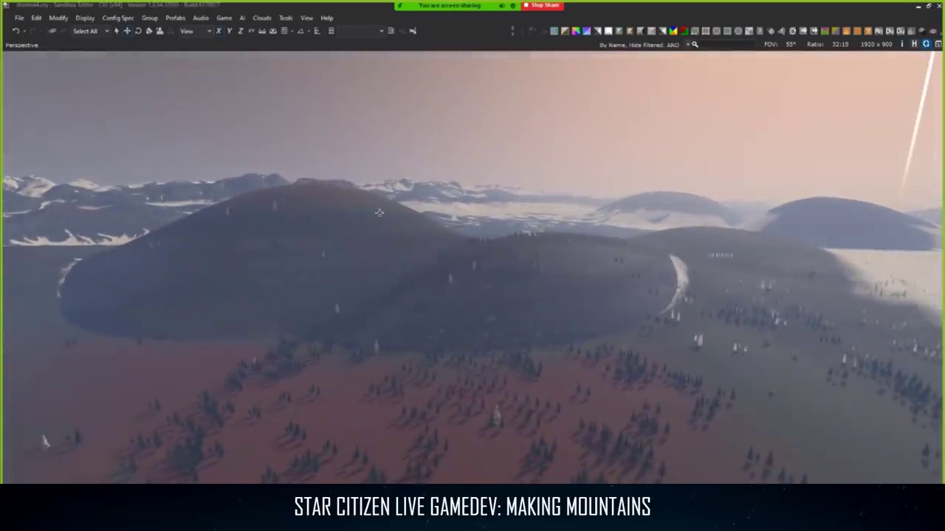
{"action": "key", "text": "s"}
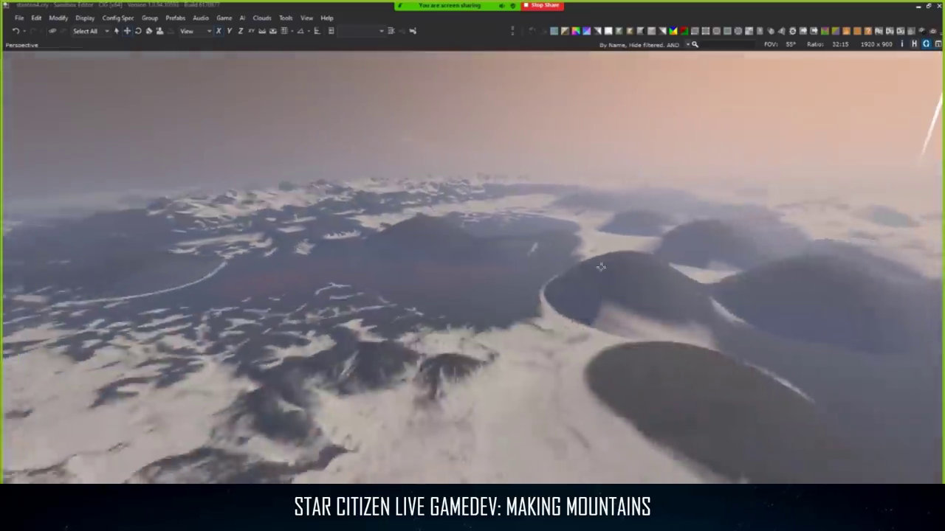
{"action": "right_click_drag", "start_coordinate": [601, 267], "coordinate": [553, 236]}
{"action": "key", "text": "s"}
{"action": "key", "text": "w"}
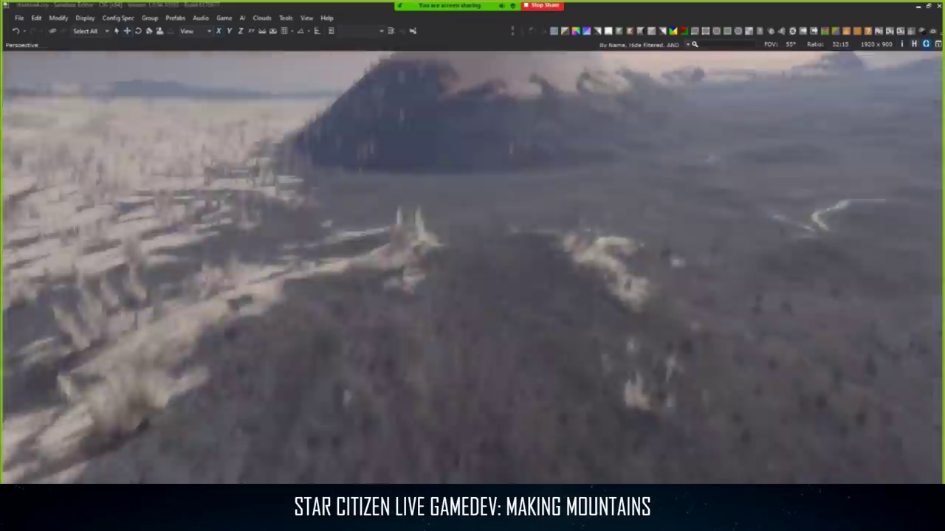
{"action": "key", "text": "w"}
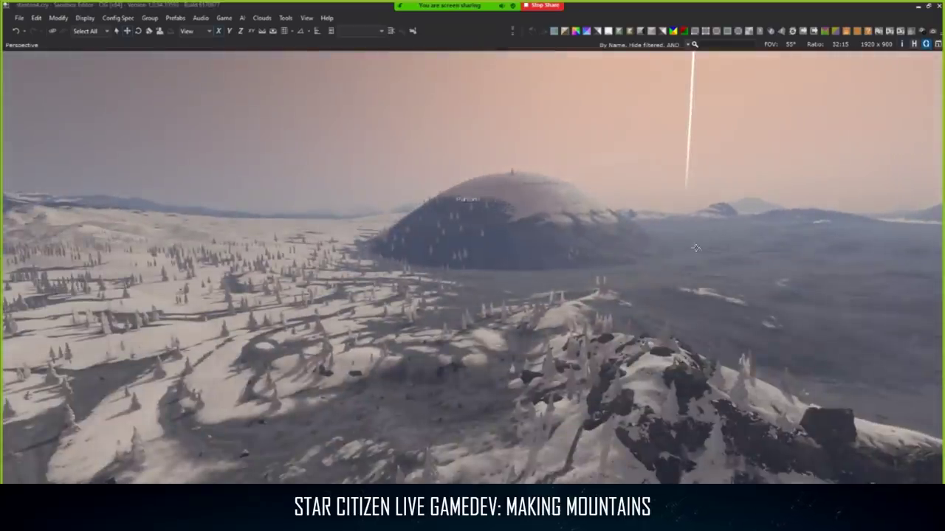
Switch to Substance Designer and show the Levels node feeding terrain_data_gen in the 2D view.
{"action": "key", "text": "alt+Tab"}
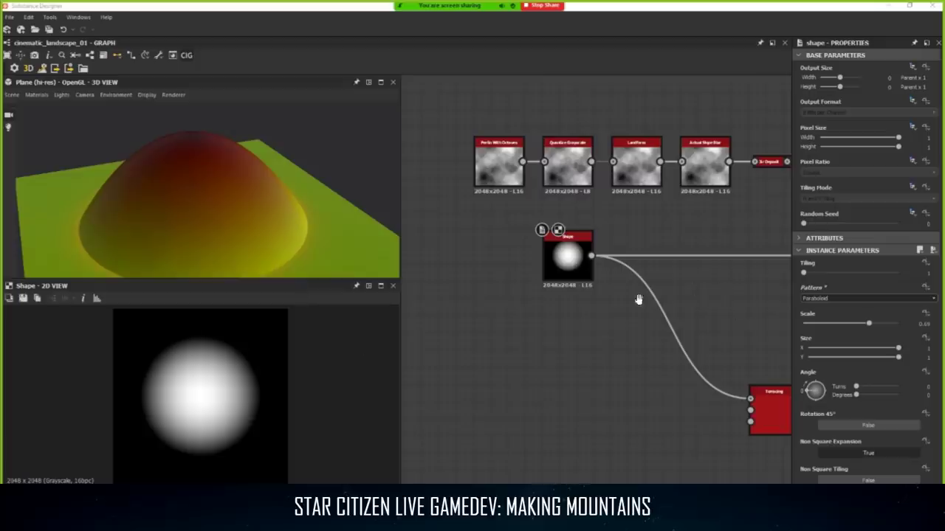
{"action": "middle_click_drag", "start_coordinate": [639, 300], "coordinate": [551, 328]}
{"action": "scroll", "coordinate": [626, 296], "scroll_direction": "down", "scroll_amount": 2}
{"action": "scroll", "coordinate": [142, 441], "scroll_direction": "up", "scroll_amount": 1}
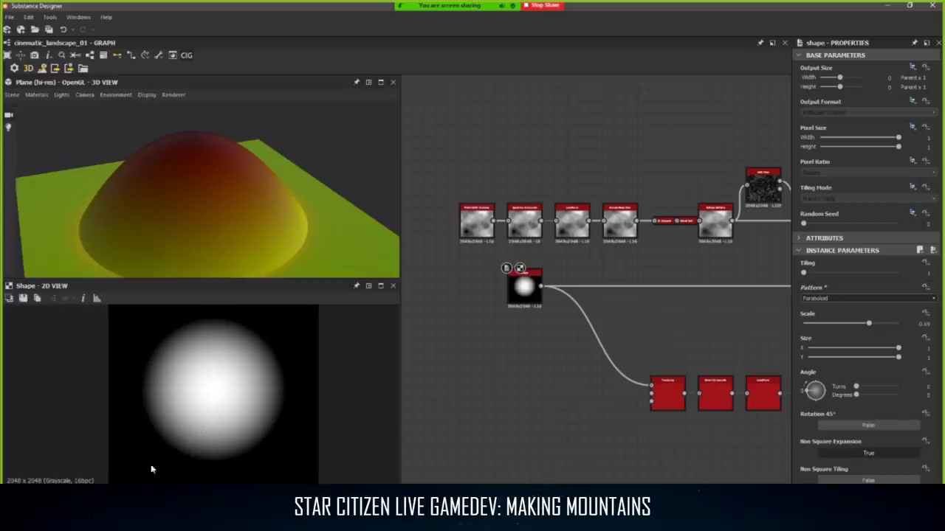
{"action": "middle_click_drag", "start_coordinate": [780, 257], "coordinate": [354, 301]}
{"action": "scroll", "coordinate": [575, 330], "scroll_direction": "up", "scroll_amount": 2}
{"action": "scroll", "coordinate": [576, 330], "scroll_direction": "up", "scroll_amount": 3}
{"action": "double_click", "coordinate": [545, 334]}
{"action": "scroll", "coordinate": [515, 356], "scroll_direction": "down", "scroll_amount": 3}
{"action": "middle_click_drag", "start_coordinate": [518, 352], "coordinate": [609, 320]}
{"action": "scroll", "coordinate": [685, 330], "scroll_direction": "up", "scroll_amount": 3}
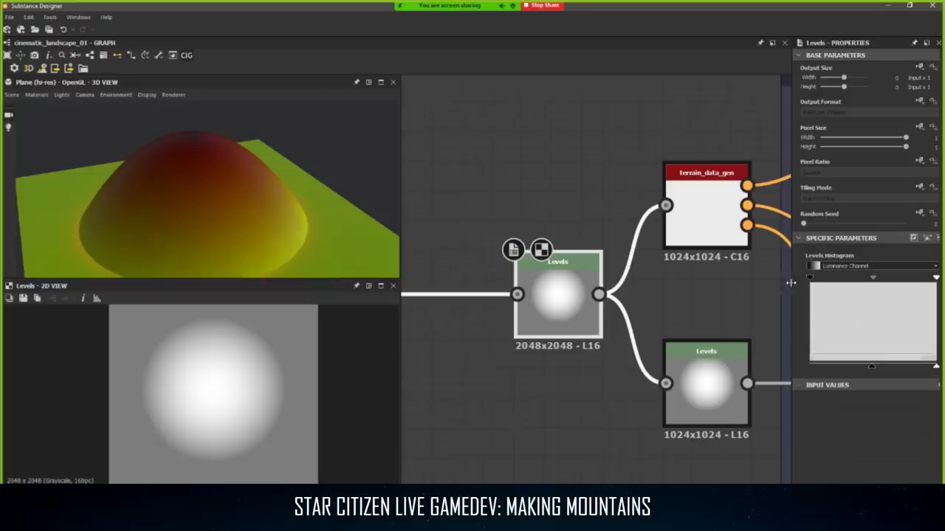
{"action": "left_click_drag", "start_coordinate": [791, 282], "coordinate": [768, 283]}
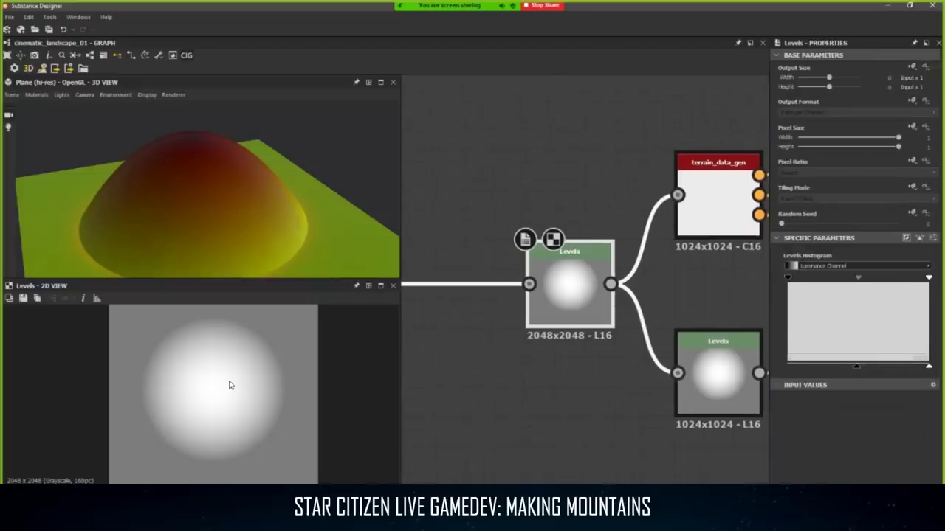
{"action": "scroll", "coordinate": [234, 384], "scroll_direction": "down", "scroll_amount": 1}
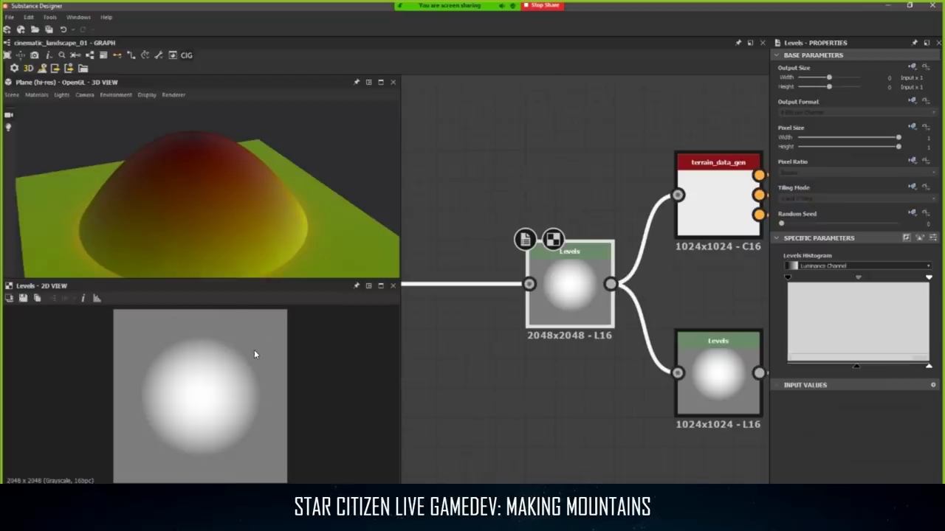
Compare the dome mountain in Sandbox Editor with the Substance Designer 3D preview, orbiting the preview to a lower side angle.
{"action": "key", "text": "alt+Tab"}
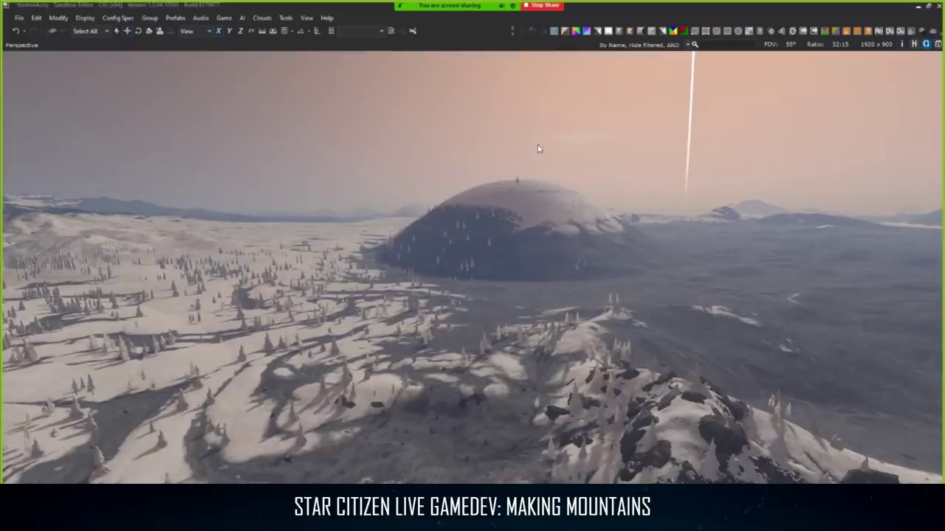
{"action": "key", "text": "alt+Tab"}
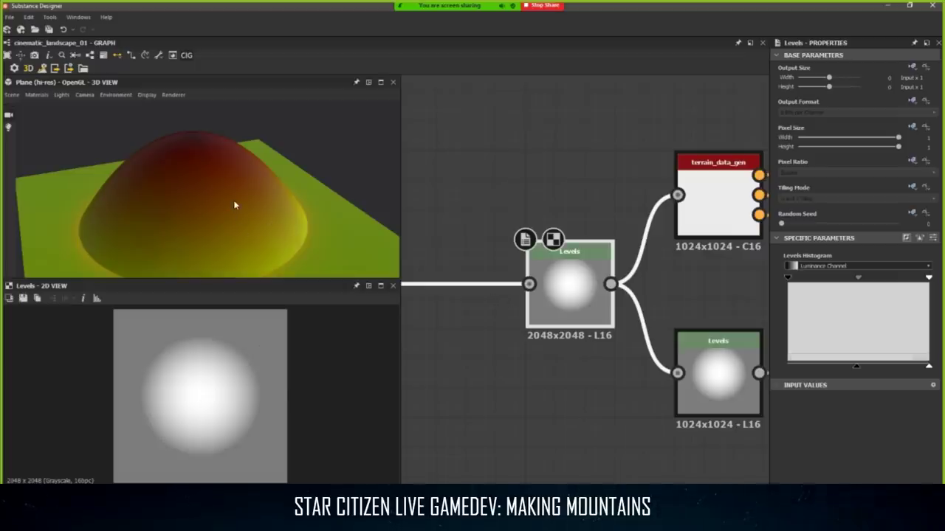
{"action": "left_click_drag", "start_coordinate": [234, 202], "coordinate": [252, 162]}
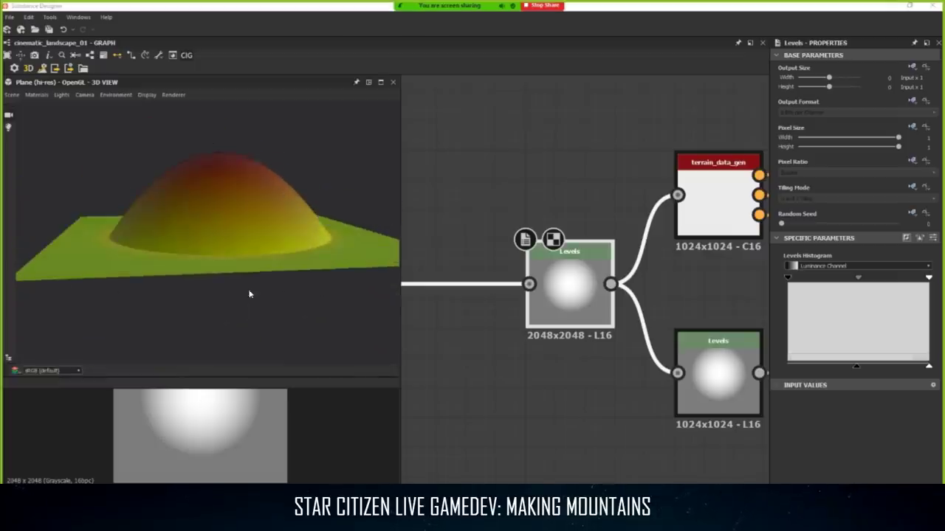
{"action": "scroll", "coordinate": [207, 433], "scroll_direction": "down", "scroll_amount": 1}
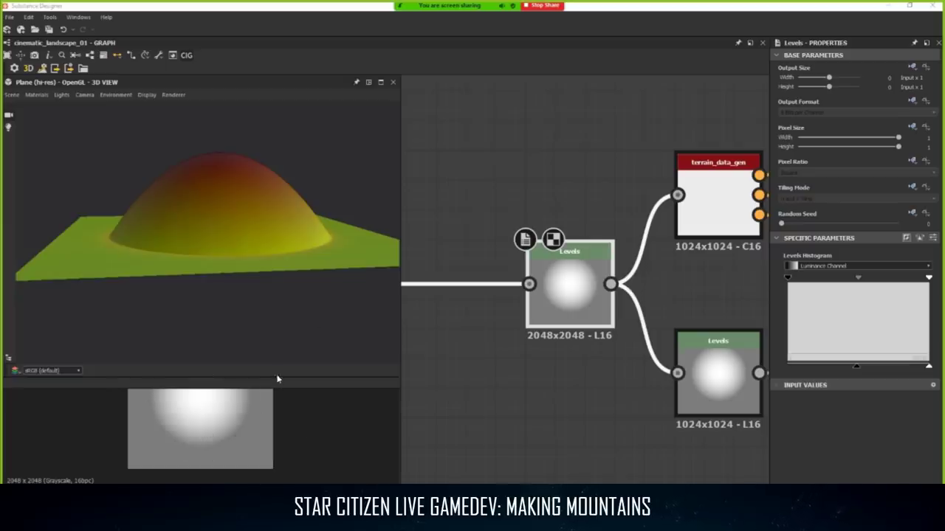
Inspect the graph along the connection from the Shape node to the Levels node before the export section.
{"action": "scroll", "coordinate": [637, 273], "scroll_direction": "down", "scroll_amount": 2}
{"action": "middle_click_drag", "start_coordinate": [517, 327], "coordinate": [753, 311]}
{"action": "middle_click_drag", "start_coordinate": [413, 299], "coordinate": [436, 288]}
{"action": "scroll", "coordinate": [579, 275], "scroll_direction": "down", "scroll_amount": 2}
{"action": "scroll", "coordinate": [580, 275], "scroll_direction": "up", "scroll_amount": 5}
{"action": "scroll", "coordinate": [665, 299], "scroll_direction": "down", "scroll_amount": 1}
{"action": "scroll", "coordinate": [472, 288], "scroll_direction": "down", "scroll_amount": 2}
{"action": "middle_click_drag", "start_coordinate": [738, 290], "coordinate": [694, 281]}
{"action": "middle_click_drag", "start_coordinate": [543, 295], "coordinate": [463, 291]}
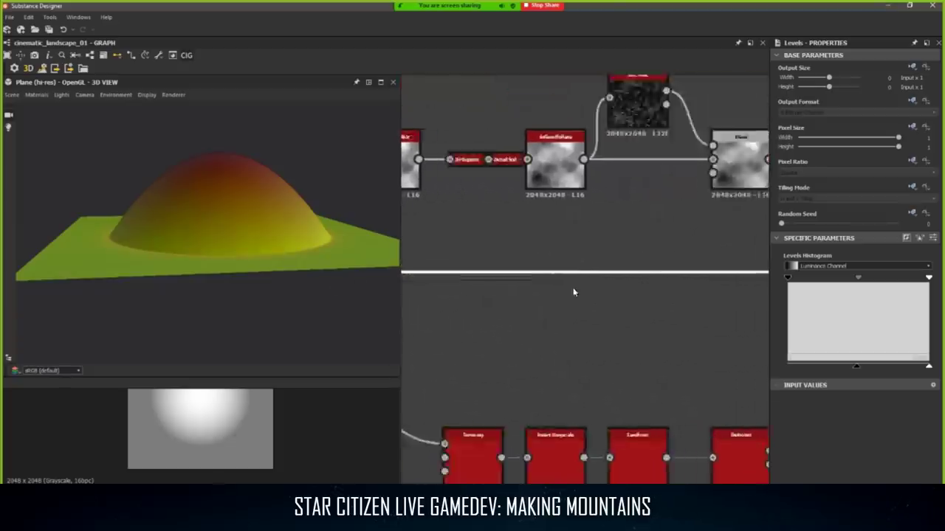
{"action": "middle_click_drag", "start_coordinate": [731, 301], "coordinate": [461, 288]}
{"action": "scroll", "coordinate": [461, 287], "scroll_direction": "down", "scroll_amount": 1}
{"action": "scroll", "coordinate": [461, 290], "scroll_direction": "up", "scroll_amount": 1}
Add a second Shape node and place it above the Levels node that feeds terrain_data_gen.
{"action": "left_click_drag", "start_coordinate": [567, 254], "coordinate": [485, 254]}
{"action": "key", "text": "space"}
{"action": "type", "text": "shape"}
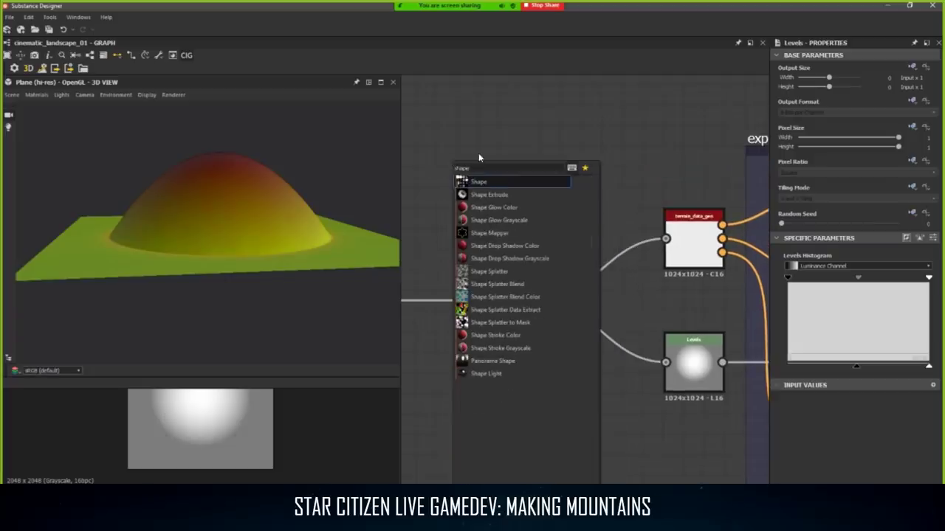
{"action": "key", "text": "Return"}
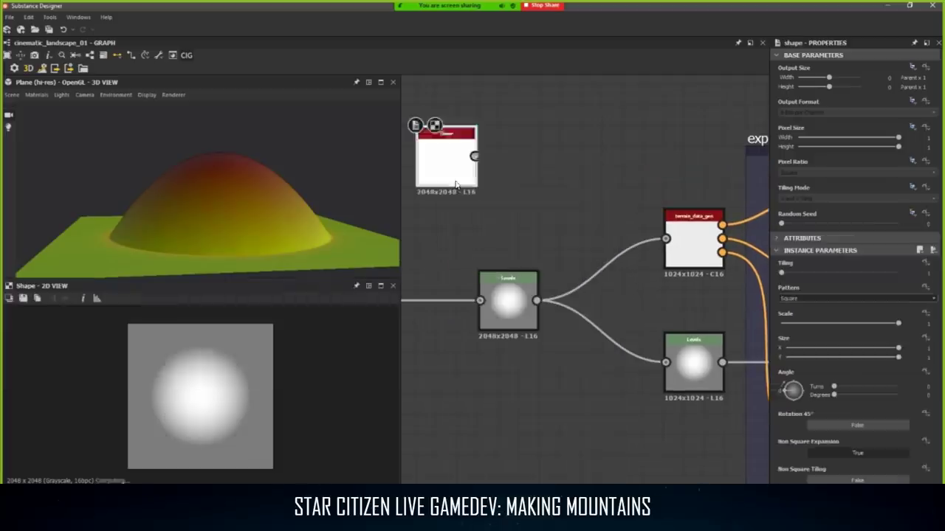
{"action": "scroll", "coordinate": [466, 165], "scroll_direction": "up", "scroll_amount": 4}
{"action": "left_click_drag", "start_coordinate": [466, 165], "coordinate": [554, 211]}
{"action": "scroll", "coordinate": [558, 305], "scroll_direction": "down", "scroll_amount": 3}
Set the new Shape node's scale to about 0.13 and its pattern to Paraboloid, placing the node just above Levels.
{"action": "left_click_drag", "start_coordinate": [834, 326], "coordinate": [795, 322]}
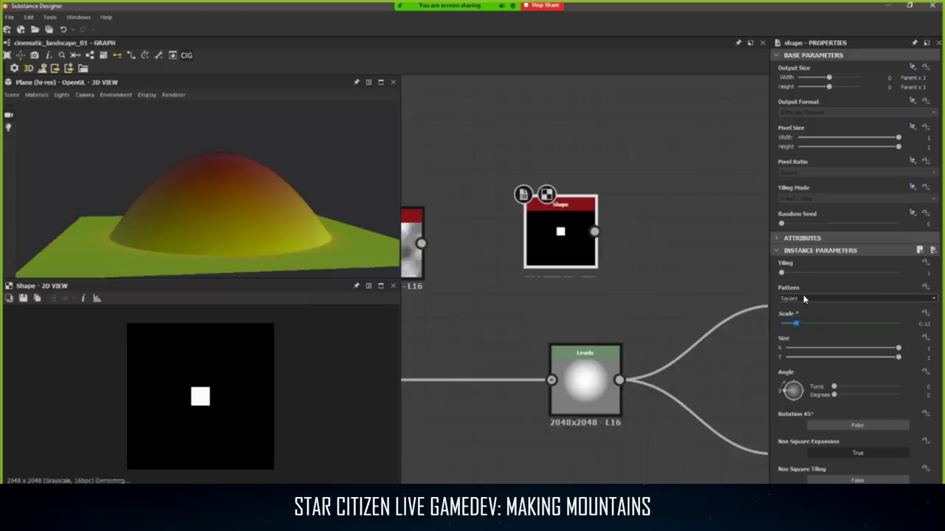
{"action": "left_click", "coordinate": [803, 297]}
{"action": "left_click", "coordinate": [806, 322]}
{"action": "left_click_drag", "start_coordinate": [566, 247], "coordinate": [578, 307]}
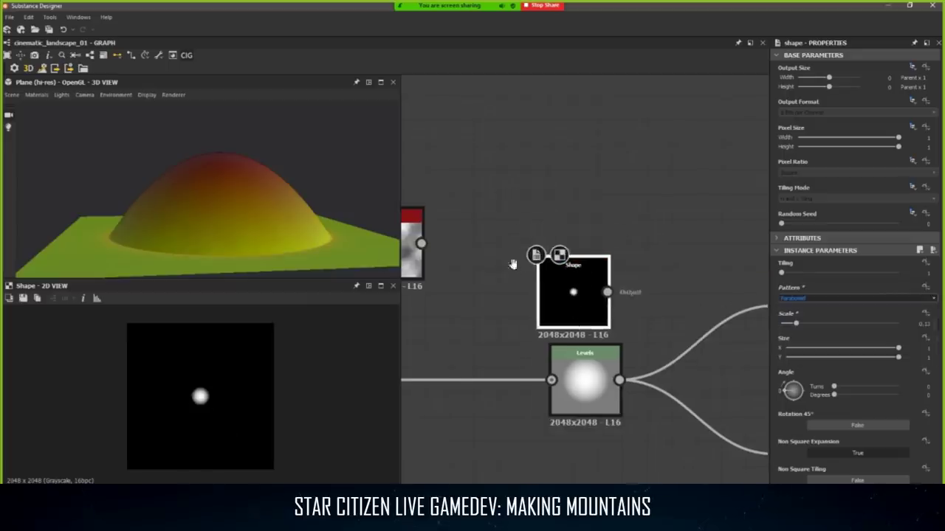
Add a Blend node with the small Shape as its foreground and the Levels output as its background.
{"action": "scroll", "coordinate": [659, 273], "scroll_direction": "up", "scroll_amount": 3}
{"action": "left_click", "coordinate": [659, 273]}
{"action": "key", "text": "space"}
{"action": "left_click", "coordinate": [683, 235]}
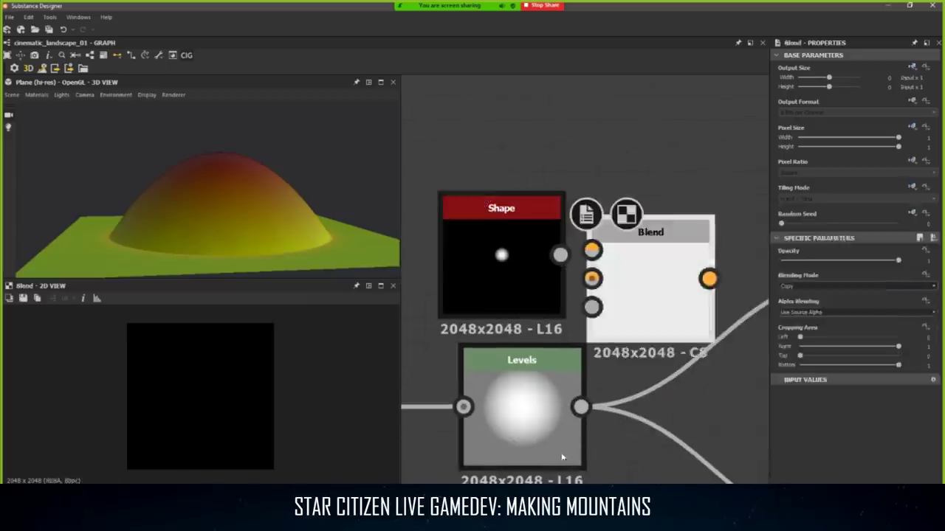
{"action": "scroll", "coordinate": [591, 262], "scroll_direction": "up", "scroll_amount": 3}
{"action": "scroll", "coordinate": [591, 262], "scroll_direction": "down", "scroll_amount": 2}
{"action": "left_click_drag", "start_coordinate": [514, 246], "coordinate": [624, 238]}
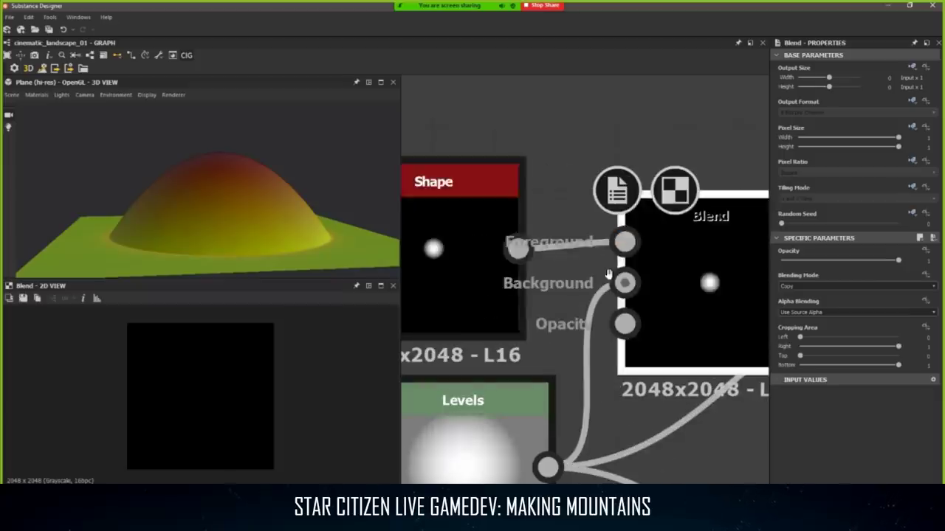
{"action": "scroll", "coordinate": [664, 262], "scroll_direction": "down", "scroll_amount": 2}
Set the Blend node's blending mode to Subtract and move the small Shape node away to make room between them.
{"action": "left_click", "coordinate": [818, 287]}
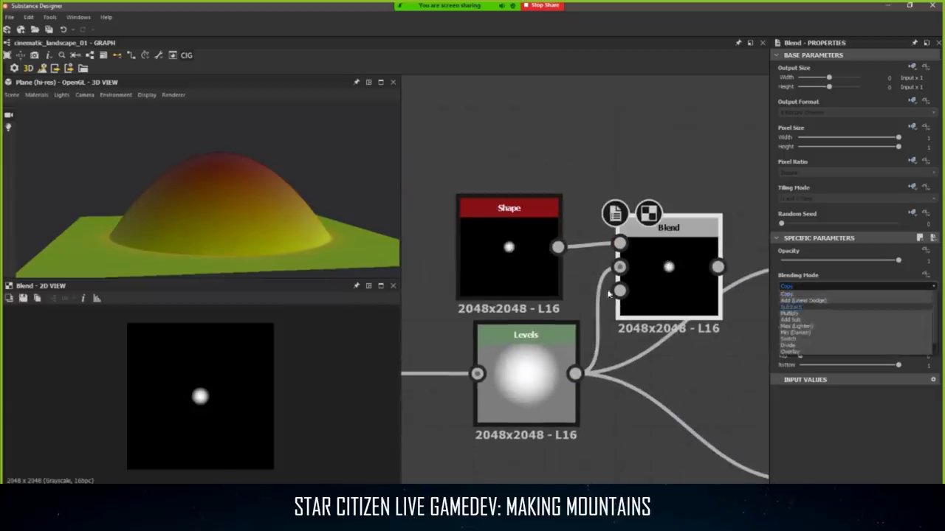
{"action": "left_click", "coordinate": [815, 309]}
{"action": "scroll", "coordinate": [470, 245], "scroll_direction": "down", "scroll_amount": 2}
{"action": "left_click_drag", "start_coordinate": [474, 203], "coordinate": [387, 153]}
{"action": "middle_click_drag", "start_coordinate": [531, 236], "coordinate": [559, 283]}
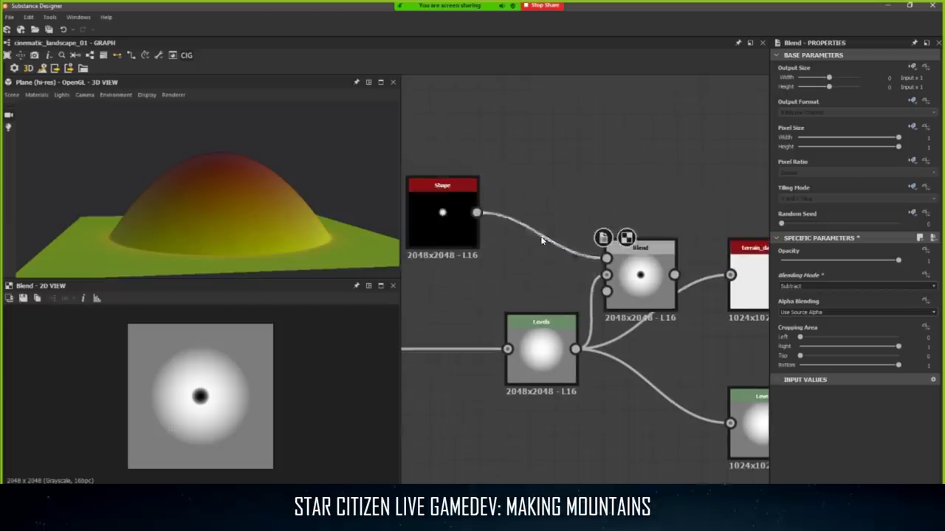
Insert a Transformation 2D node on the connection between the small Shape and the Blend node.
{"action": "left_click", "coordinate": [542, 239]}
{"action": "key", "text": "space"}
{"action": "type", "text": "tran"}
{"action": "key", "text": "Return"}
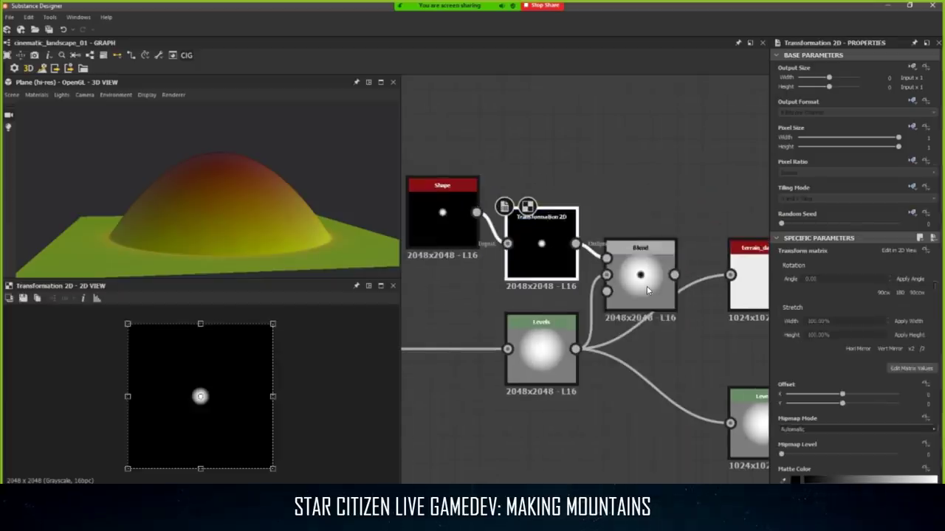
Preview the Blend result while using Transformation 2D to offset the small dark spot to the texture's upper-right area, outside the dome.
{"action": "double_click", "coordinate": [639, 276]}
{"action": "left_click", "coordinate": [523, 268]}
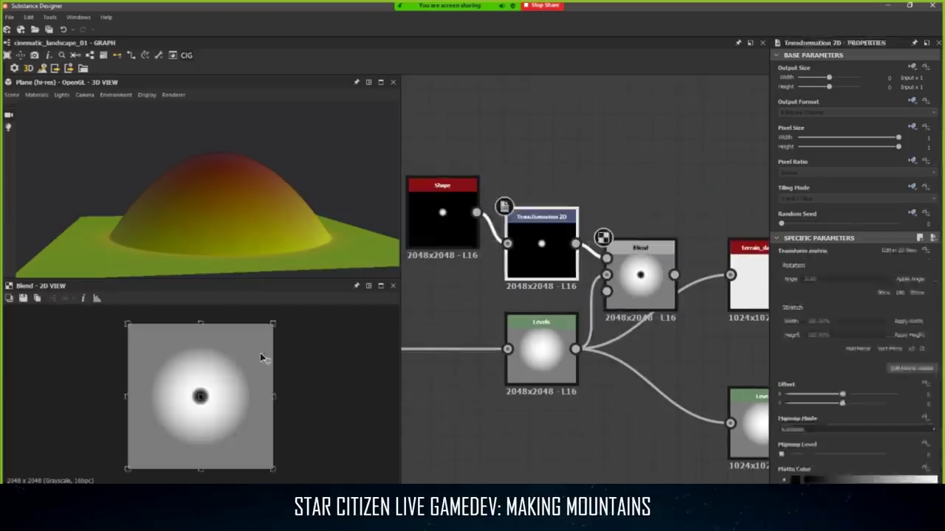
{"action": "mouse_move", "coordinate": [260, 353]}
{"action": "left_mouse_down"}
{"action": "mouse_move", "coordinate": [247, 361]}
{"action": "mouse_move", "coordinate": [264, 345]}
{"action": "mouse_move", "coordinate": [250, 348]}
{"action": "left_mouse_up"}
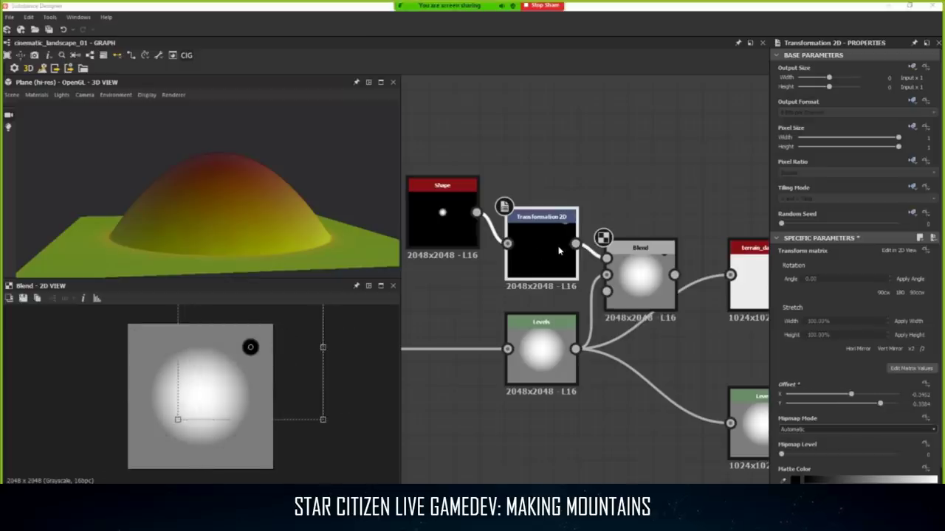
Set the Blend node's opacity to 0.42 and connect its output to terrain_data_gen.
{"action": "left_click", "coordinate": [641, 280]}
{"action": "left_click_drag", "start_coordinate": [860, 258], "coordinate": [829, 262]}
{"action": "scroll", "coordinate": [230, 362], "scroll_direction": "up", "scroll_amount": 3}
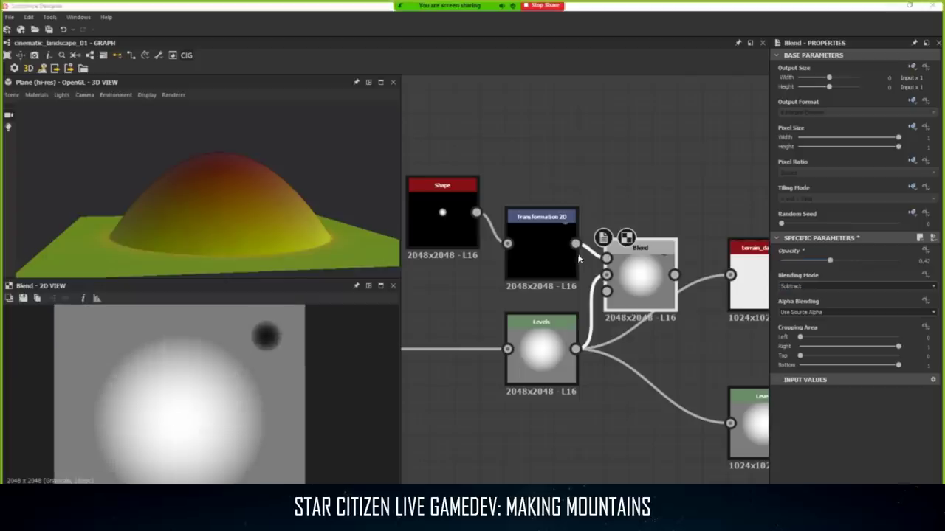
{"action": "middle_click_drag", "start_coordinate": [527, 271], "coordinate": [425, 274]}
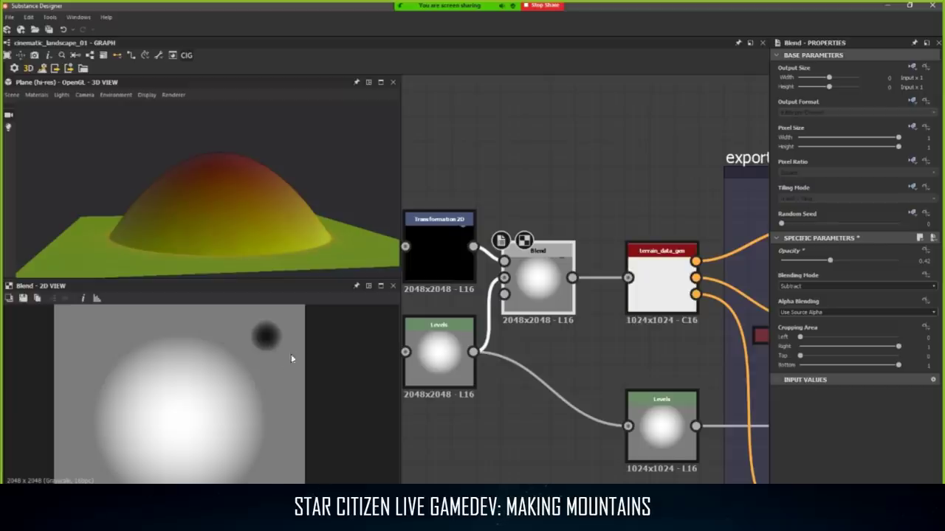
{"action": "scroll", "coordinate": [281, 354], "scroll_direction": "down", "scroll_amount": 1}
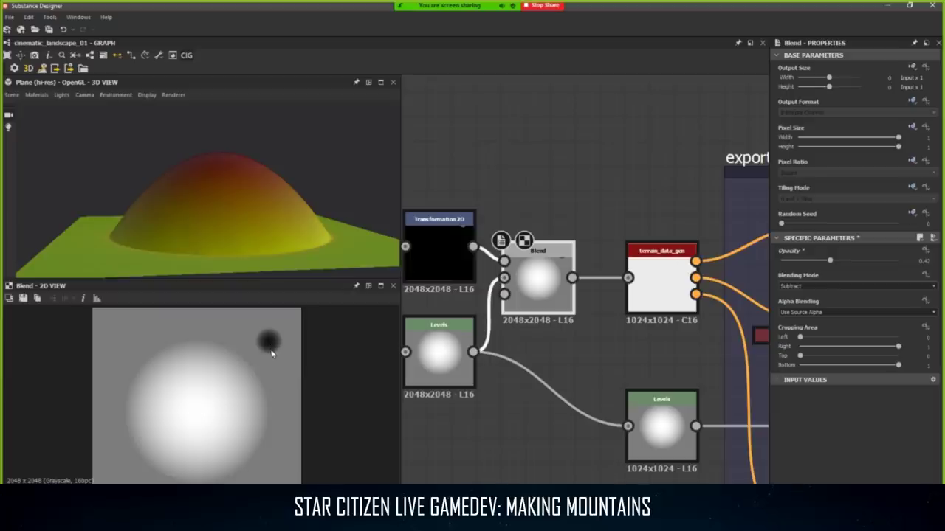
Connect the Blend output to the lower Levels node so the subtracted crater feeds the exported height.
{"action": "left_click_drag", "start_coordinate": [288, 210], "coordinate": [302, 276]}
{"action": "scroll", "coordinate": [272, 268], "scroll_direction": "up", "scroll_amount": 3}
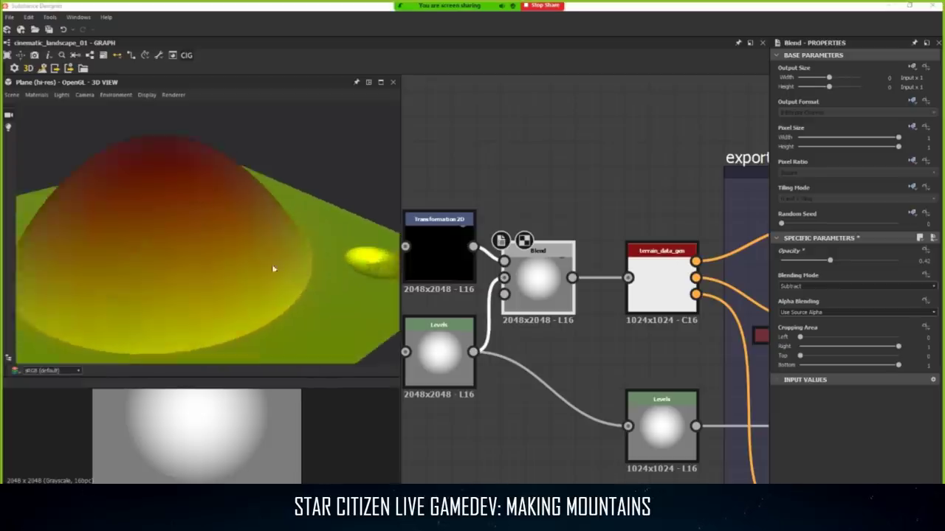
{"action": "middle_click_drag", "start_coordinate": [273, 267], "coordinate": [217, 249]}
{"action": "left_click_drag", "start_coordinate": [217, 250], "coordinate": [317, 347]}
{"action": "scroll", "coordinate": [532, 271], "scroll_direction": "down", "scroll_amount": 3}
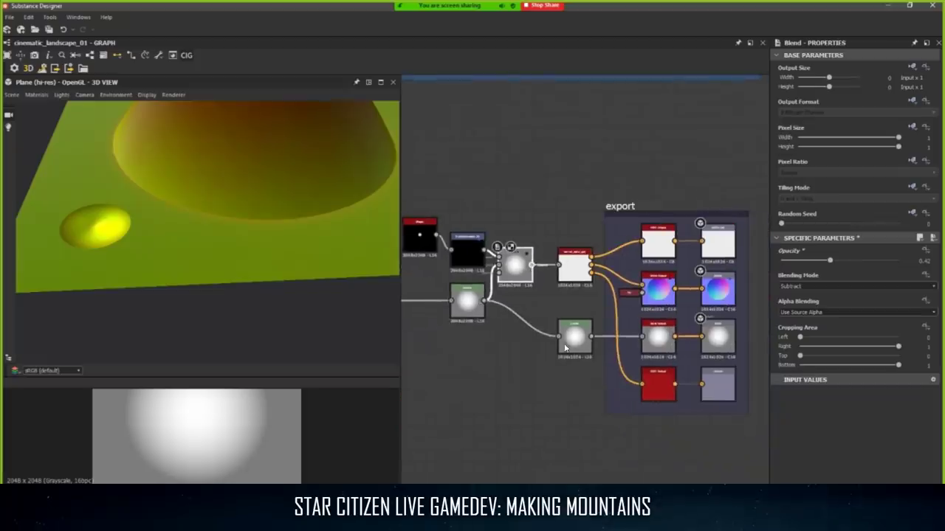
{"action": "left_click_drag", "start_coordinate": [532, 265], "coordinate": [565, 347]}
{"action": "left_click", "coordinate": [221, 399]}
{"action": "left_click_drag", "start_coordinate": [213, 219], "coordinate": [340, 214]}
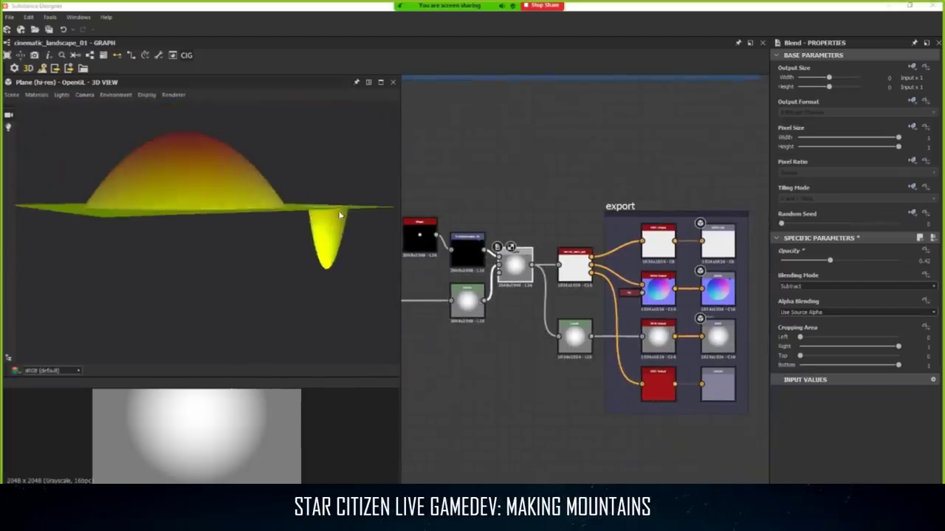
Examine the subtracted crater beside the dome in the 3D view and in the Blend node's 2D preview.
{"action": "middle_click_drag", "start_coordinate": [520, 348], "coordinate": [619, 352]}
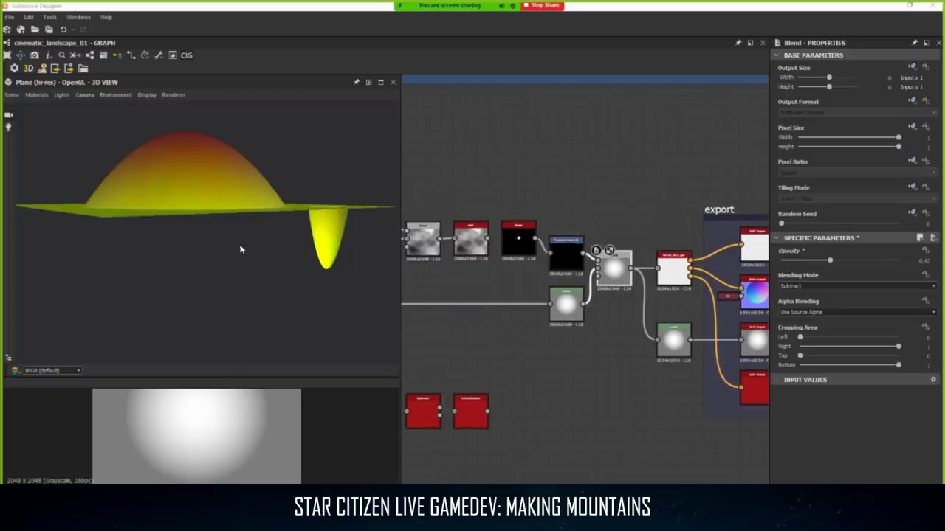
{"action": "mouse_move", "coordinate": [241, 248]}
{"action": "left_mouse_down"}
{"action": "mouse_move", "coordinate": [263, 261]}
{"action": "mouse_move", "coordinate": [254, 253]}
{"action": "left_mouse_up"}
{"action": "middle_click_drag", "start_coordinate": [417, 332], "coordinate": [485, 316]}
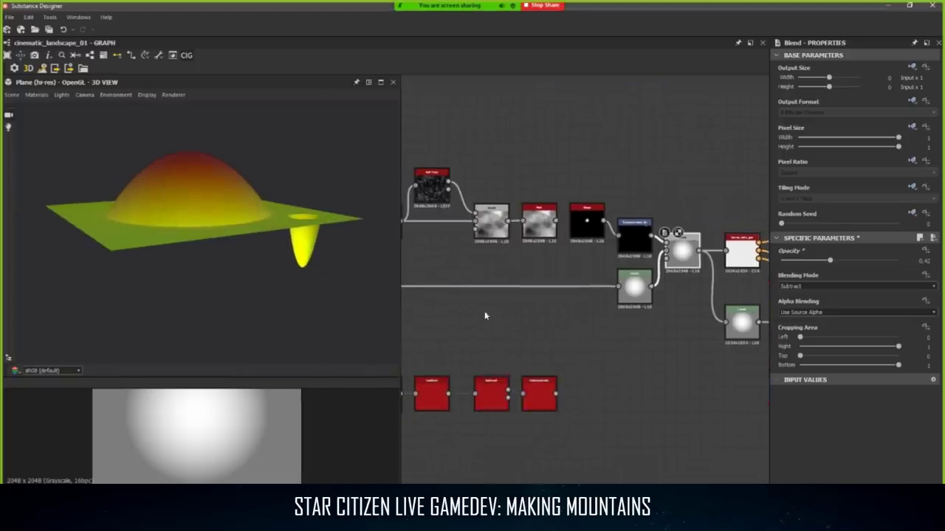
{"action": "scroll", "coordinate": [222, 436], "scroll_direction": "down", "scroll_amount": 3}
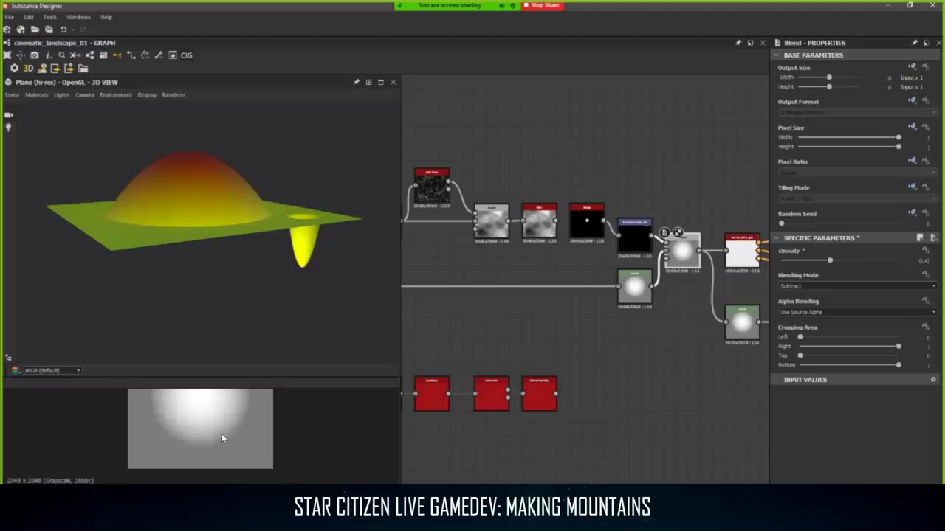
{"action": "left_click", "coordinate": [234, 386]}
{"action": "scroll", "coordinate": [216, 402], "scroll_direction": "up", "scroll_amount": 4}
{"action": "scroll", "coordinate": [215, 402], "scroll_direction": "down", "scroll_amount": 2}
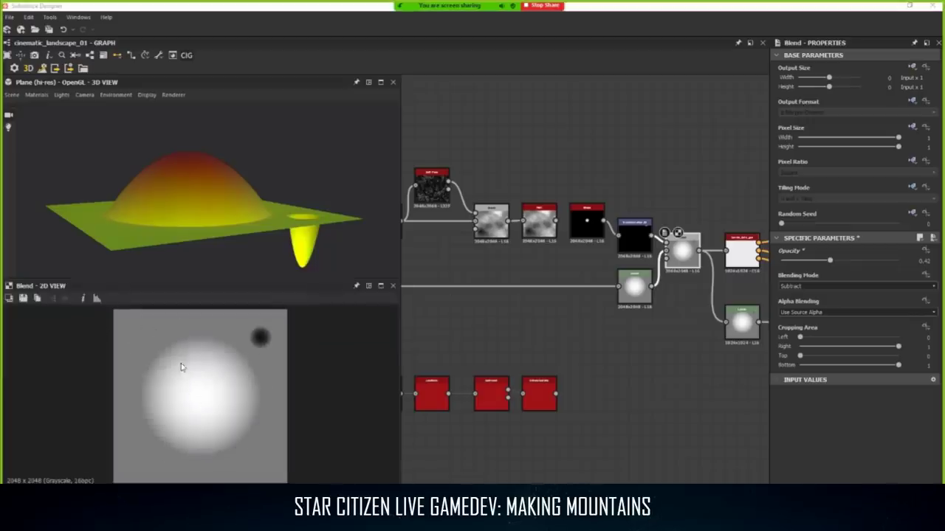
{"action": "left_click_drag", "start_coordinate": [290, 246], "coordinate": [306, 250]}
{"action": "left_click", "coordinate": [208, 459]}
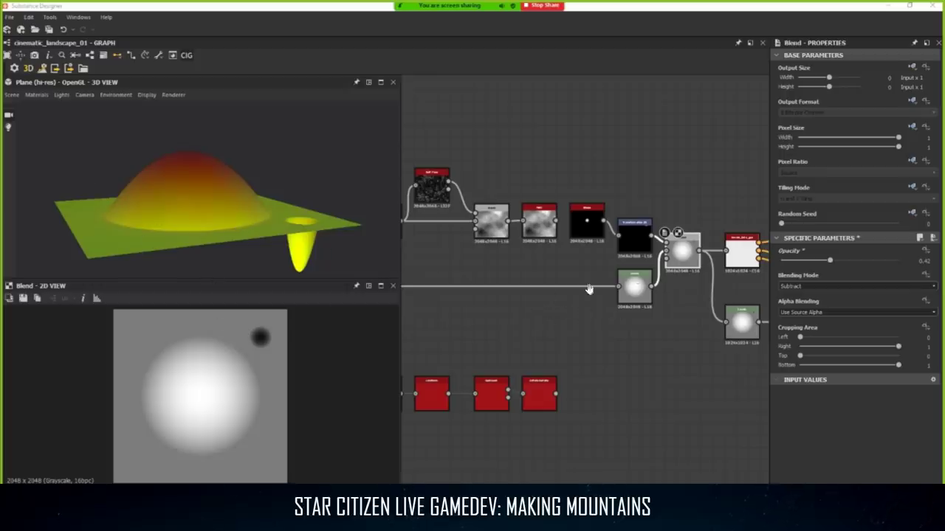
Reconnect the main Levels node directly to terrain_data_gen and the lower Levels node, bypassing the Blend node.
{"action": "scroll", "coordinate": [528, 303], "scroll_direction": "down", "scroll_amount": 1}
{"action": "middle_click_drag", "start_coordinate": [528, 302], "coordinate": [637, 278]}
{"action": "middle_click_drag", "start_coordinate": [420, 278], "coordinate": [580, 278]}
{"action": "middle_click_drag", "start_coordinate": [753, 259], "coordinate": [413, 276]}
{"action": "scroll", "coordinate": [498, 270], "scroll_direction": "up", "scroll_amount": 2}
{"action": "scroll", "coordinate": [540, 268], "scroll_direction": "up", "scroll_amount": 3}
{"action": "middle_click_drag", "start_coordinate": [541, 269], "coordinate": [572, 276]}
{"action": "scroll", "coordinate": [572, 276], "scroll_direction": "down", "scroll_amount": 1}
{"action": "left_click_drag", "start_coordinate": [535, 306], "coordinate": [664, 244]}
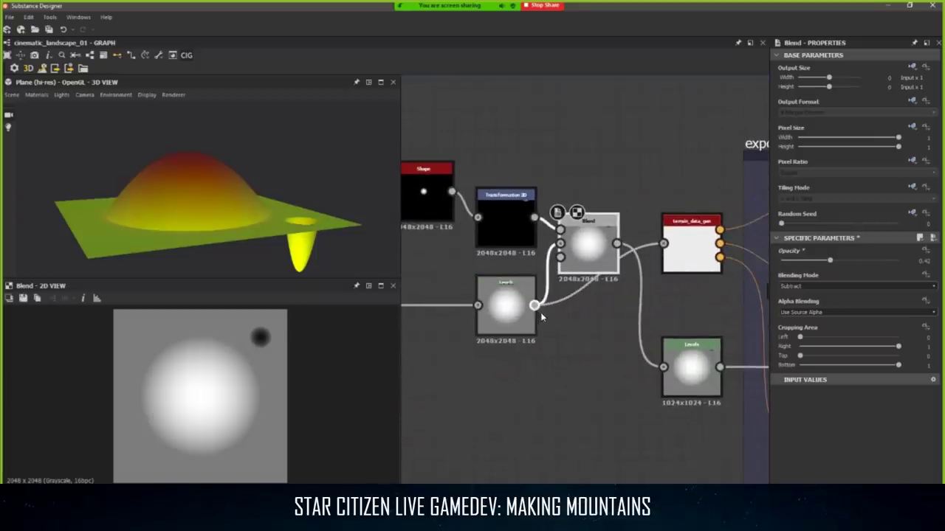
{"action": "left_click_drag", "start_coordinate": [536, 307], "coordinate": [664, 368]}
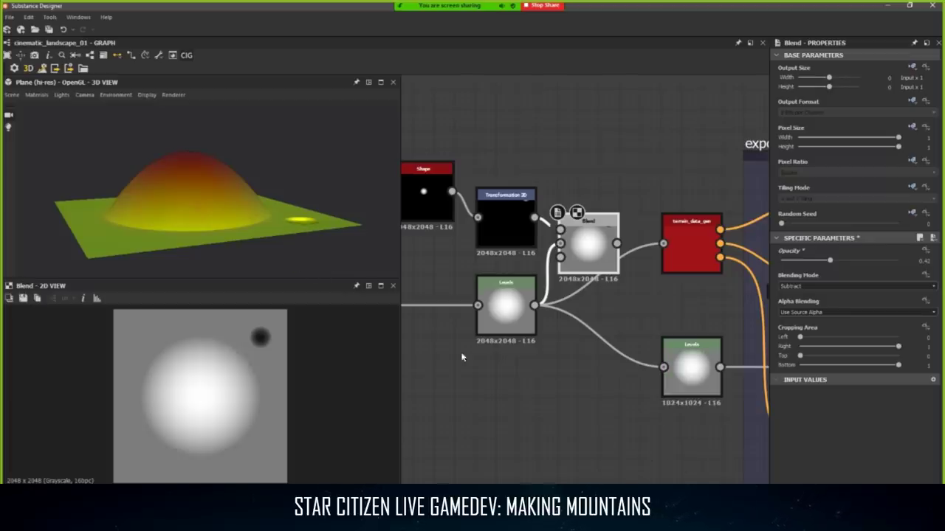
Delete the Blend, Transformation 2D and small Shape nodes from the graph.
{"action": "scroll", "coordinate": [462, 357], "scroll_direction": "down", "scroll_amount": 1}
{"action": "middle_click_drag", "start_coordinate": [464, 357], "coordinate": [589, 348]}
{"action": "left_click_drag", "start_coordinate": [238, 217], "coordinate": [196, 256]}
{"action": "scroll", "coordinate": [509, 328], "scroll_direction": "down", "scroll_amount": 3}
{"action": "middle_click_drag", "start_coordinate": [523, 336], "coordinate": [563, 325]}
{"action": "scroll", "coordinate": [579, 300], "scroll_direction": "down", "scroll_amount": 1}
{"action": "left_click_drag", "start_coordinate": [614, 276], "coordinate": [610, 248]}
{"action": "key", "text": "Delete"}
{"action": "left_click", "coordinate": [587, 262]}
{"action": "key", "text": "Delete"}
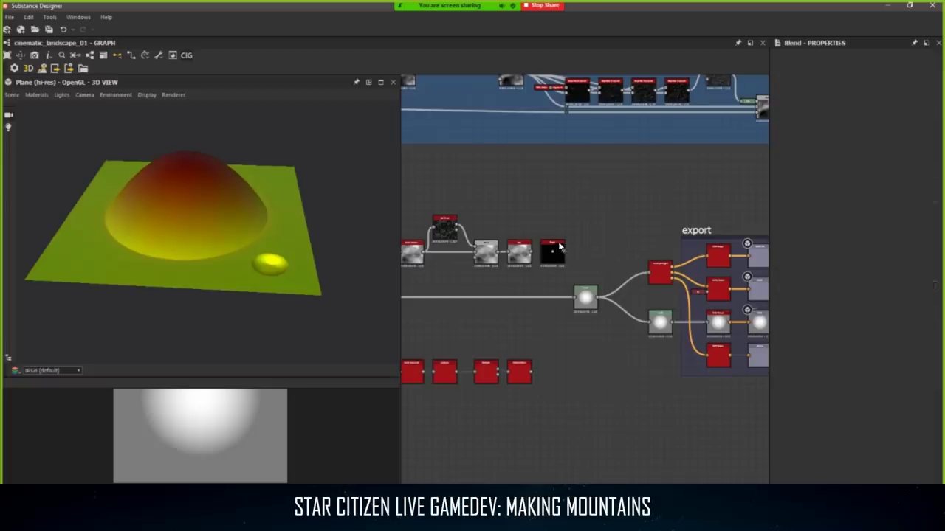
{"action": "left_click", "coordinate": [559, 245]}
{"action": "key", "text": "Delete"}
Undo the last node deletions and remove the small Shape and Transformation 2D nodes again.
{"action": "left_click_drag", "start_coordinate": [512, 258], "coordinate": [520, 254]}
{"action": "left_click", "coordinate": [555, 220]}
{"action": "middle_click_drag", "start_coordinate": [554, 219], "coordinate": [594, 205]}
{"action": "left_click", "coordinate": [571, 234]}
{"action": "middle_click_drag", "start_coordinate": [571, 235], "coordinate": [538, 282]}
{"action": "key", "text": "ctrl+z"}
{"action": "scroll", "coordinate": [618, 254], "scroll_direction": "up", "scroll_amount": 5}
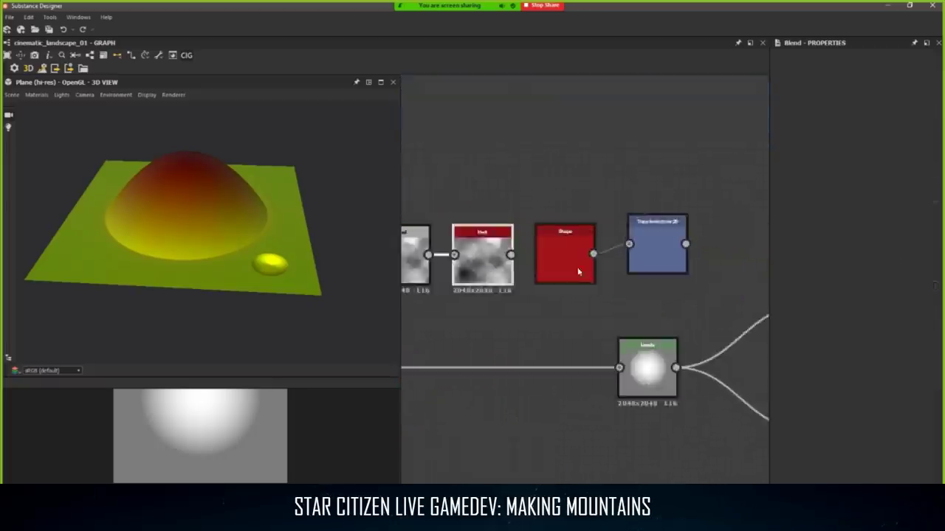
{"action": "left_click", "coordinate": [577, 270]}
{"action": "key", "text": "Delete"}
{"action": "left_click", "coordinate": [633, 250]}
{"action": "key", "text": "Delete"}
Preview the large paraboloid Shape node and view the graph's outputs in the 3D view.
{"action": "scroll", "coordinate": [612, 244], "scroll_direction": "down", "scroll_amount": 5}
{"action": "middle_click_drag", "start_coordinate": [612, 240], "coordinate": [741, 209]}
{"action": "double_click", "coordinate": [573, 264]}
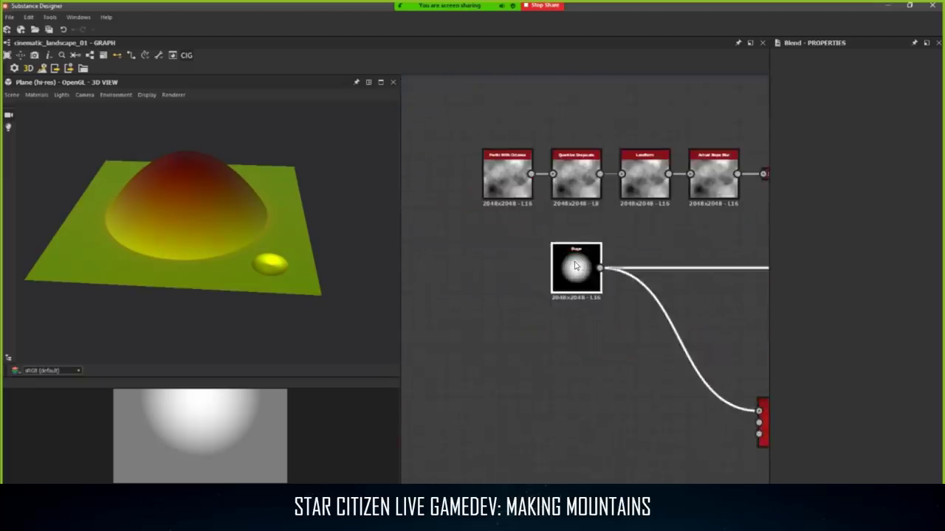
{"action": "middle_click_drag", "start_coordinate": [570, 300], "coordinate": [540, 299]}
{"action": "scroll", "coordinate": [541, 300], "scroll_direction": "down", "scroll_amount": 3}
{"action": "middle_click_drag", "start_coordinate": [631, 288], "coordinate": [420, 290]}
{"action": "right_click", "coordinate": [579, 332]}
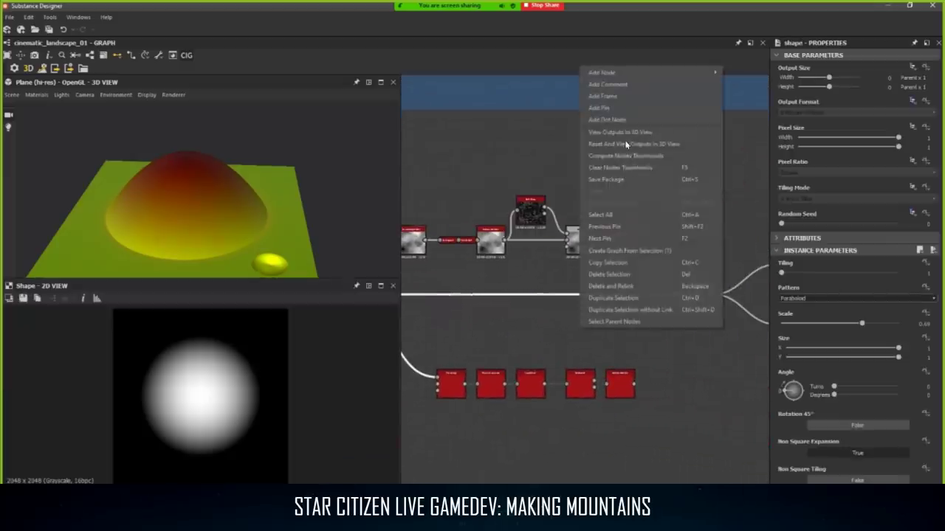
{"action": "left_click", "coordinate": [626, 131]}
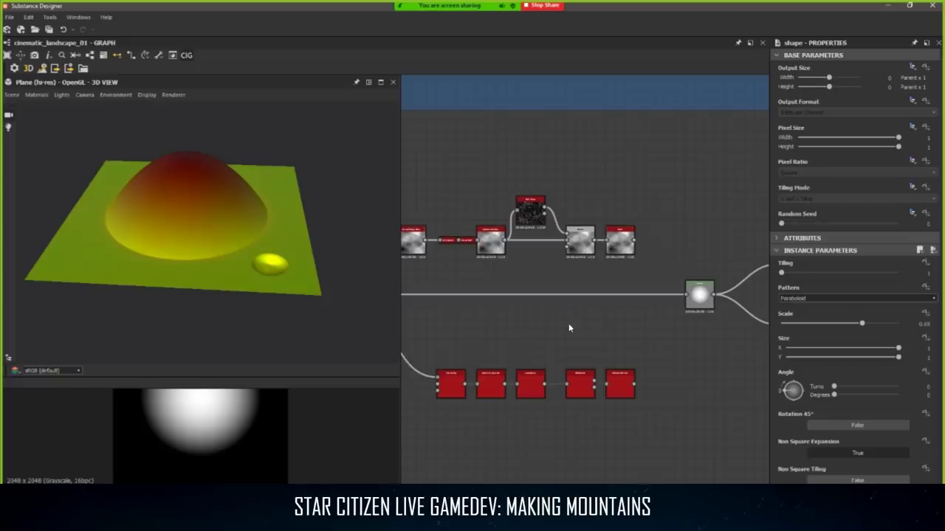
Compare the 2D previews of the paraboloid Shape node and the Levels node it feeds.
{"action": "middle_click_drag", "start_coordinate": [519, 332], "coordinate": [666, 331]}
{"action": "scroll", "coordinate": [479, 317], "scroll_direction": "up", "scroll_amount": 2}
{"action": "double_click", "coordinate": [474, 292]}
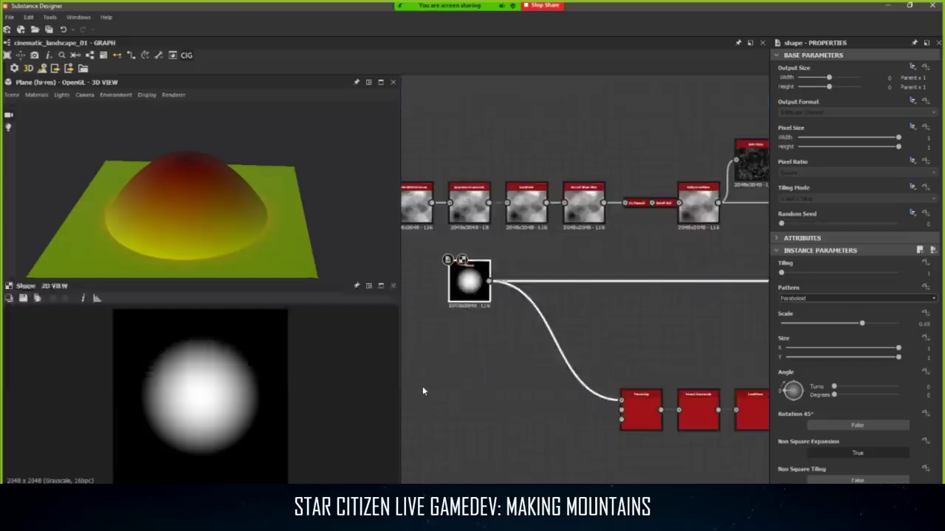
{"action": "scroll", "coordinate": [237, 403], "scroll_direction": "up", "scroll_amount": 1}
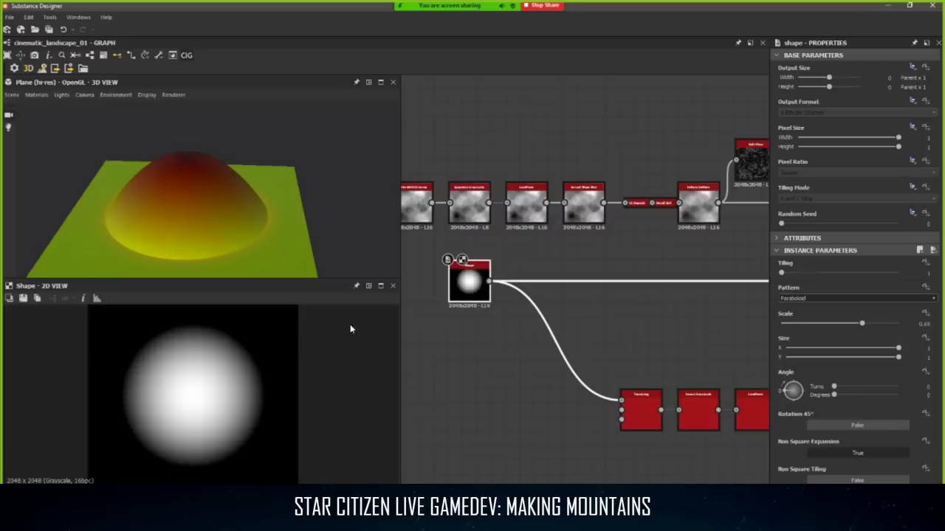
{"action": "middle_click_drag", "start_coordinate": [624, 320], "coordinate": [165, 343]}
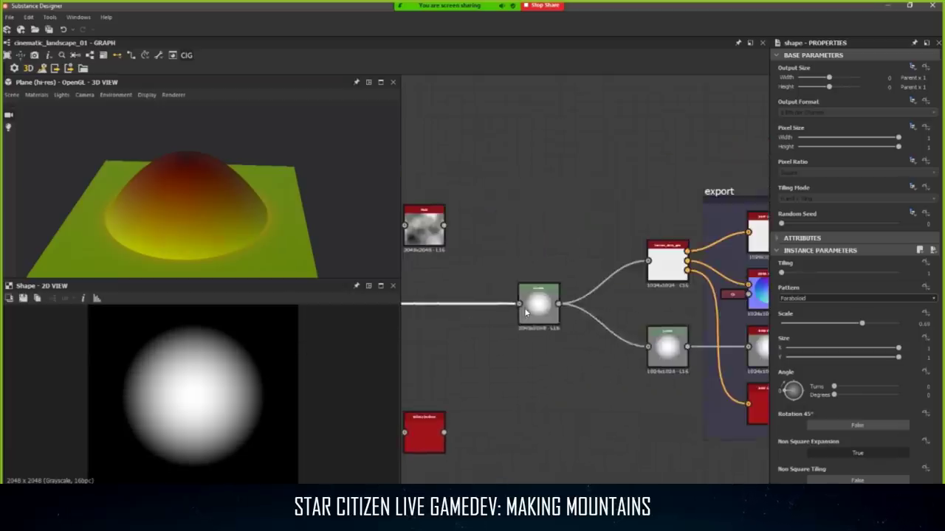
{"action": "double_click", "coordinate": [541, 308]}
{"action": "scroll", "coordinate": [550, 322], "scroll_direction": "up", "scroll_amount": 3}
Set the paraboloid Shape node's tiling to 2.
{"action": "middle_click_drag", "start_coordinate": [440, 352], "coordinate": [767, 350]}
{"action": "scroll", "coordinate": [648, 314], "scroll_direction": "down", "scroll_amount": 2}
{"action": "scroll", "coordinate": [648, 314], "scroll_direction": "down", "scroll_amount": 4}
{"action": "scroll", "coordinate": [517, 316], "scroll_direction": "up", "scroll_amount": 5}
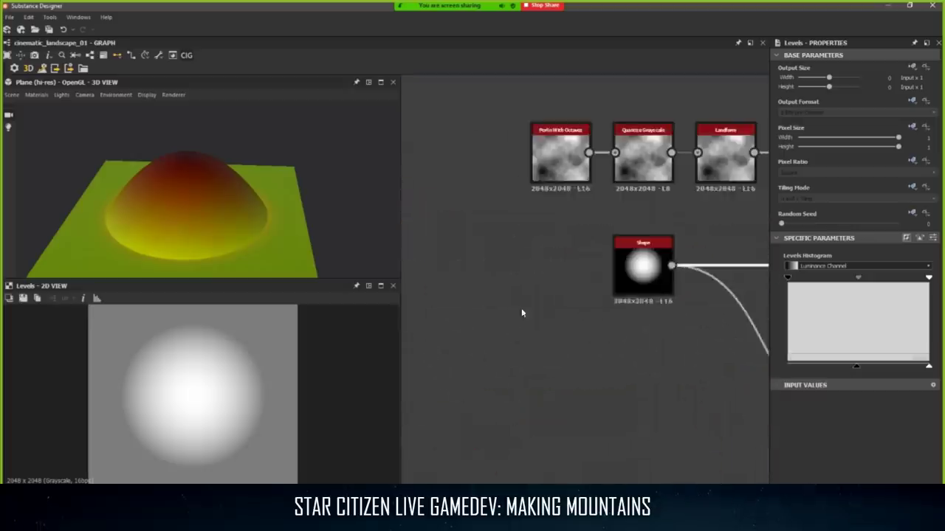
{"action": "middle_click_drag", "start_coordinate": [665, 269], "coordinate": [517, 309]}
{"action": "double_click", "coordinate": [504, 291]}
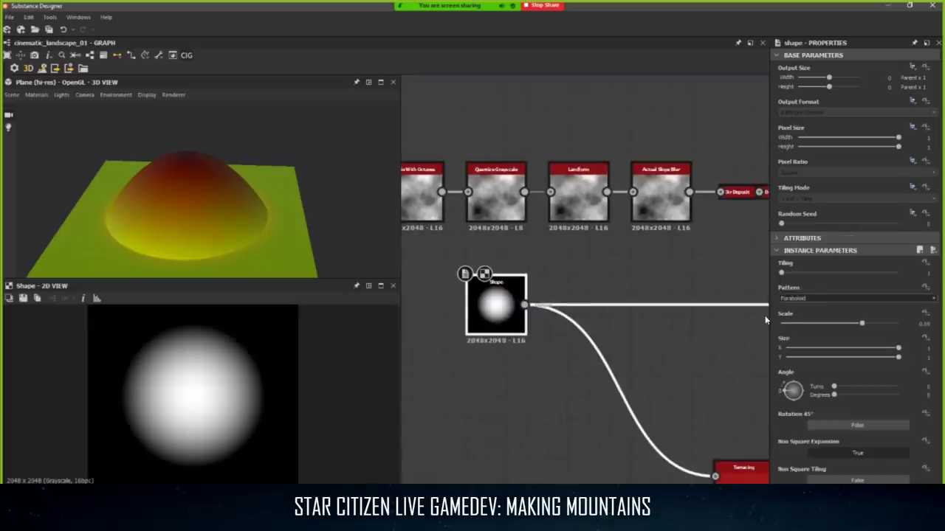
{"action": "left_click", "coordinate": [787, 274]}
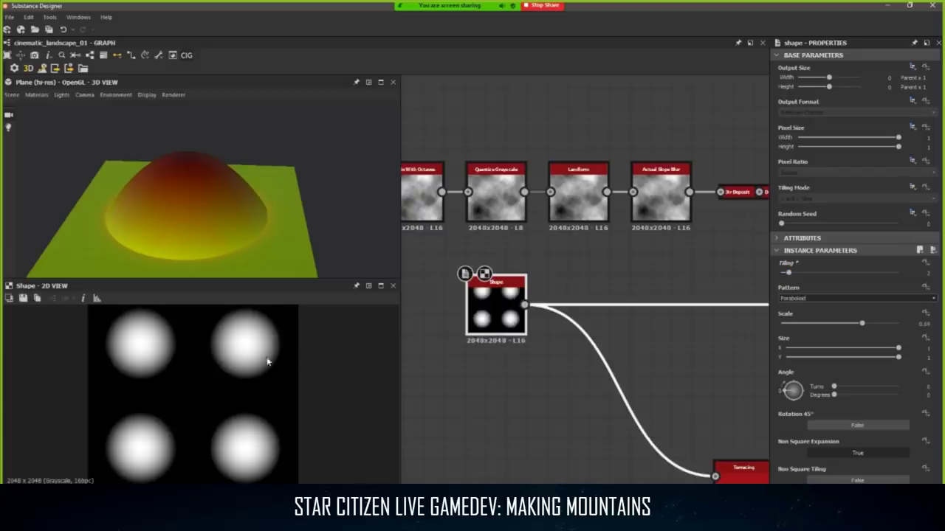
Examine the tiled domes in the 3D view and preview the main Levels node.
{"action": "left_click_drag", "start_coordinate": [217, 211], "coordinate": [114, 222]}
{"action": "scroll", "coordinate": [543, 319], "scroll_direction": "down", "scroll_amount": 3}
{"action": "middle_click_drag", "start_coordinate": [742, 331], "coordinate": [412, 300]}
{"action": "scroll", "coordinate": [711, 304], "scroll_direction": "up", "scroll_amount": 1}
{"action": "scroll", "coordinate": [589, 302], "scroll_direction": "up", "scroll_amount": 2}
{"action": "scroll", "coordinate": [504, 310], "scroll_direction": "up", "scroll_amount": 2}
{"action": "middle_click_drag", "start_coordinate": [647, 245], "coordinate": [507, 292]}
{"action": "left_click", "coordinate": [507, 293]}
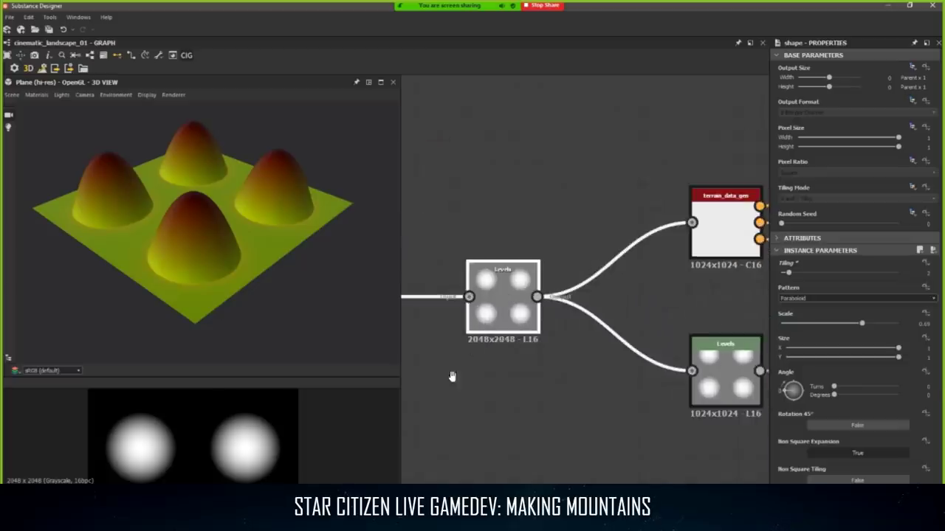
{"action": "left_click", "coordinate": [503, 310]}
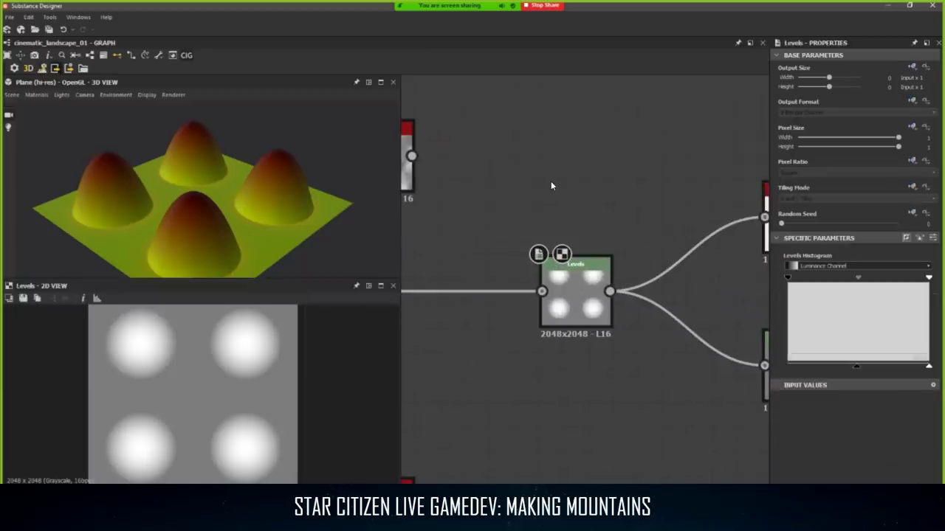
Switch to the Sandbox Editor and fly around the tiled domes on the snowy planet terrain.
{"action": "key", "text": "alt+Tab"}
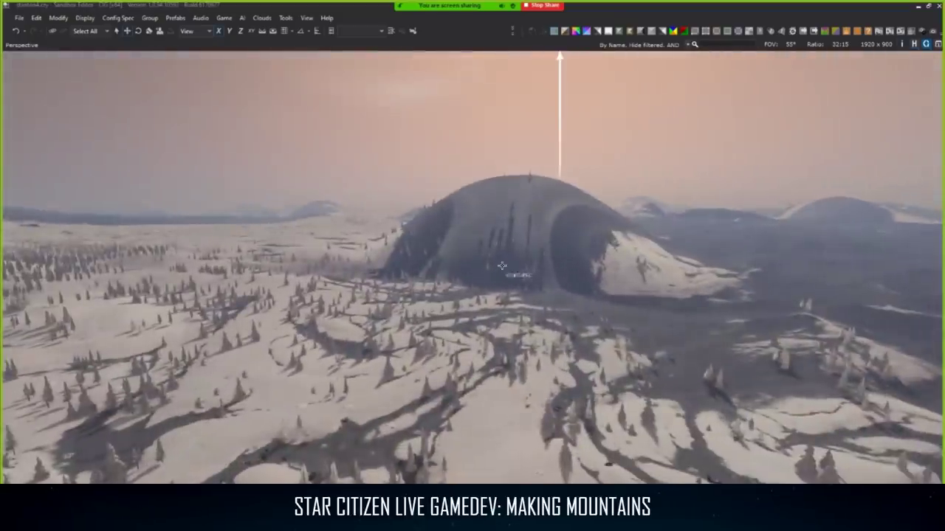
{"action": "right_click", "coordinate": [520, 276]}
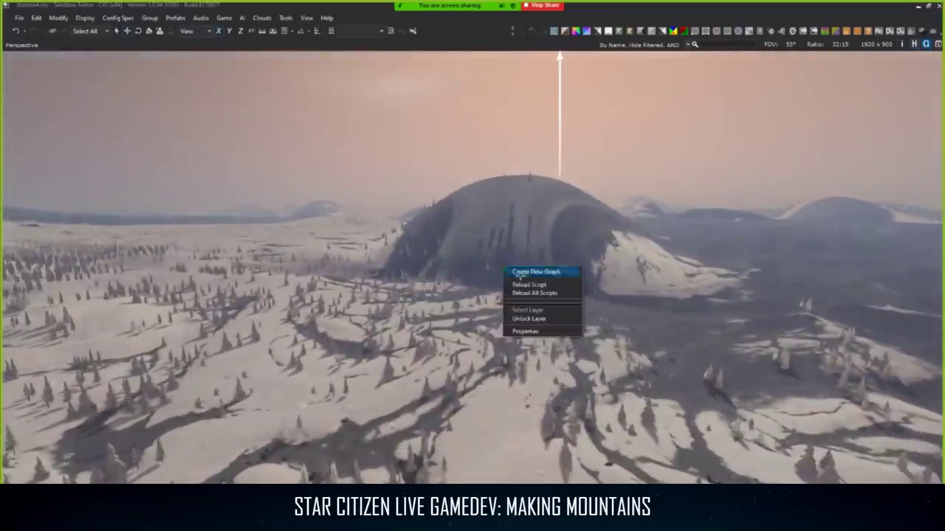
{"action": "left_click", "coordinate": [457, 212]}
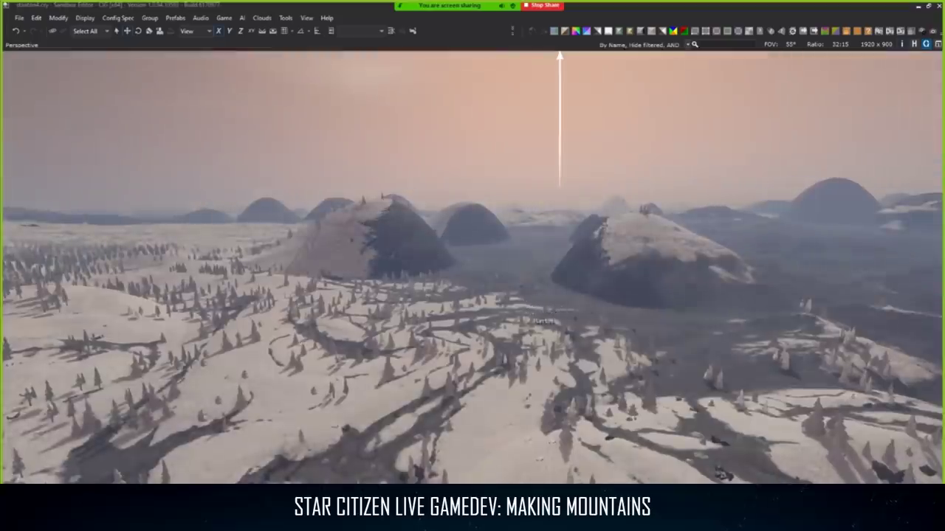
{"action": "key", "text": "w"}
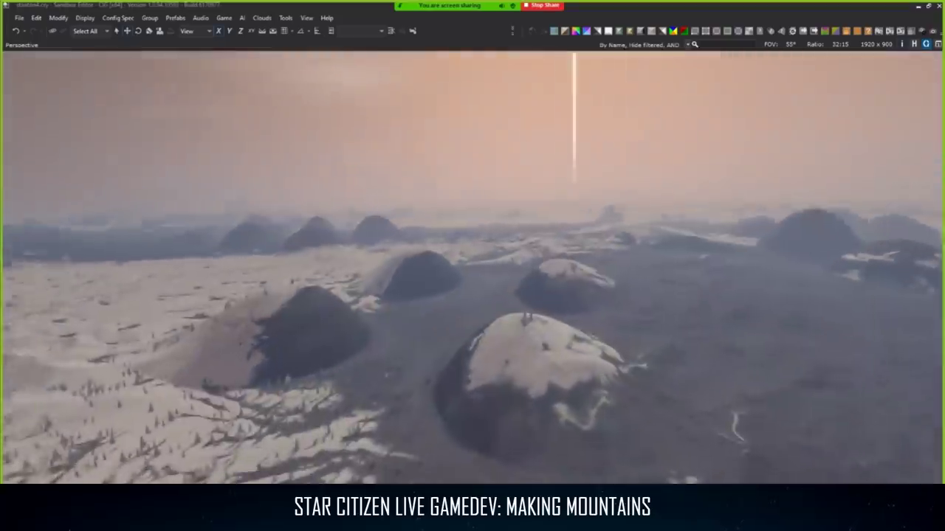
{"action": "right_click_drag", "start_coordinate": [533, 322], "coordinate": [500, 253]}
{"action": "key", "text": "w"}
{"action": "key", "text": "s"}
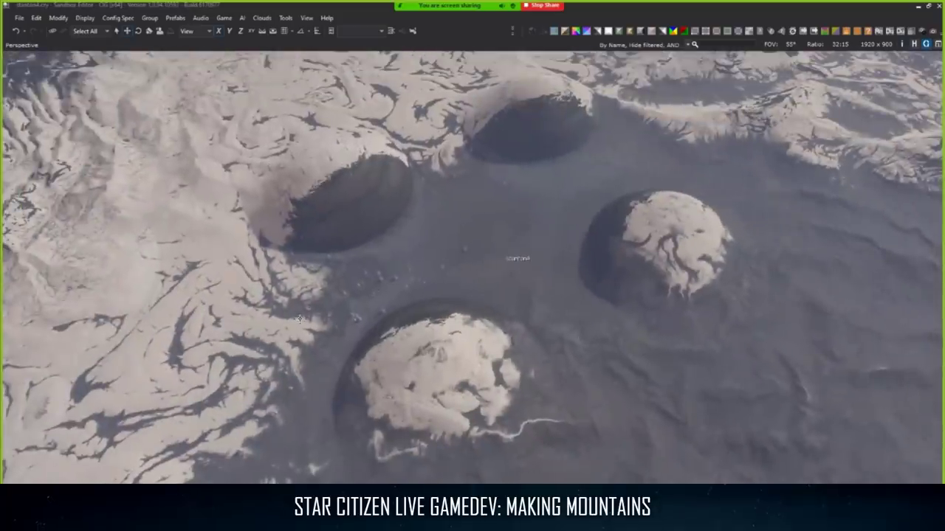
{"action": "right_click_drag", "start_coordinate": [595, 97], "coordinate": [595, 98]}
{"action": "key", "text": "w"}
{"action": "key", "text": "w"}
{"action": "key", "text": "s"}
{"action": "key", "text": "w"}
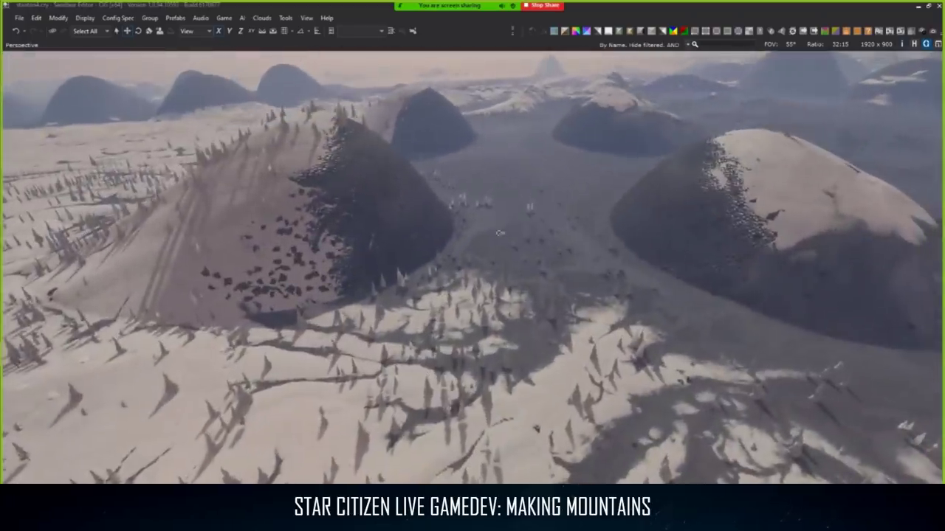
Pull the camera back from the domes to examine their layout across the wider landscape.
{"action": "middle_click_drag", "start_coordinate": [425, 221], "coordinate": [425, 221]}
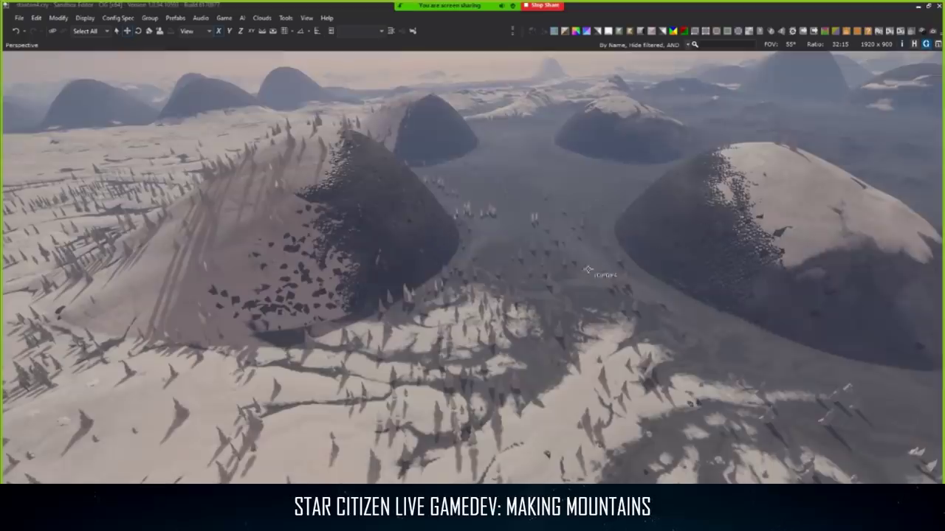
{"action": "key", "text": "w"}
{"action": "right_click_drag", "start_coordinate": [589, 270], "coordinate": [655, 267]}
{"action": "key", "text": "s"}
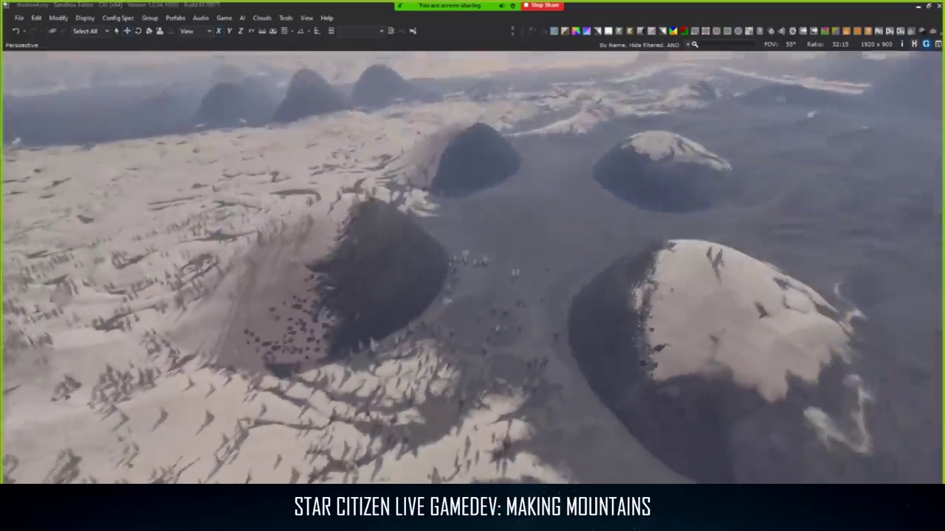
{"action": "right_click_drag", "start_coordinate": [466, 247], "coordinate": [466, 247]}
{"action": "key", "text": "s"}
{"action": "key", "text": "s"}
{"action": "right_click_drag", "start_coordinate": [614, 289], "coordinate": [454, 348]}
{"action": "middle_click_drag", "start_coordinate": [454, 349], "coordinate": [424, 273]}
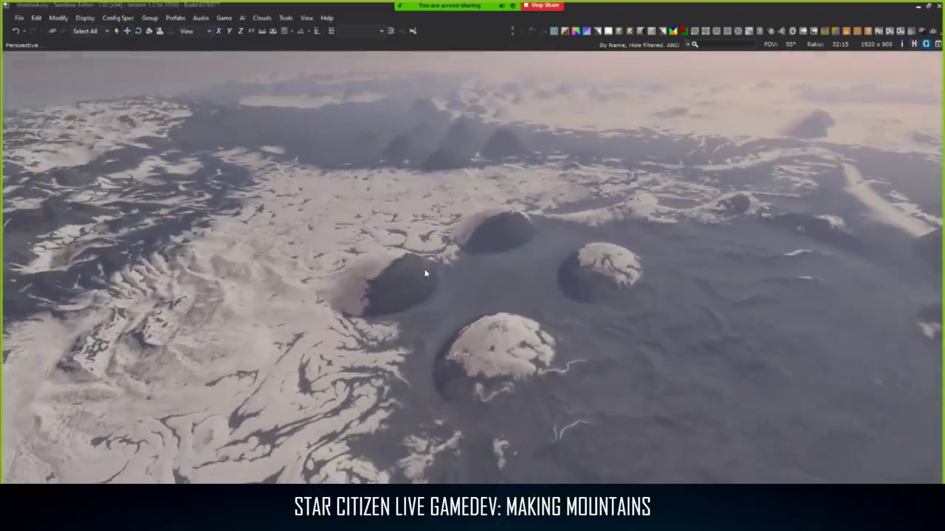
Switch back to Substance Designer and set the paraboloid Shape node's tiling to 1.
{"action": "scroll", "coordinate": [366, 451], "scroll_direction": "up", "scroll_amount": 4}
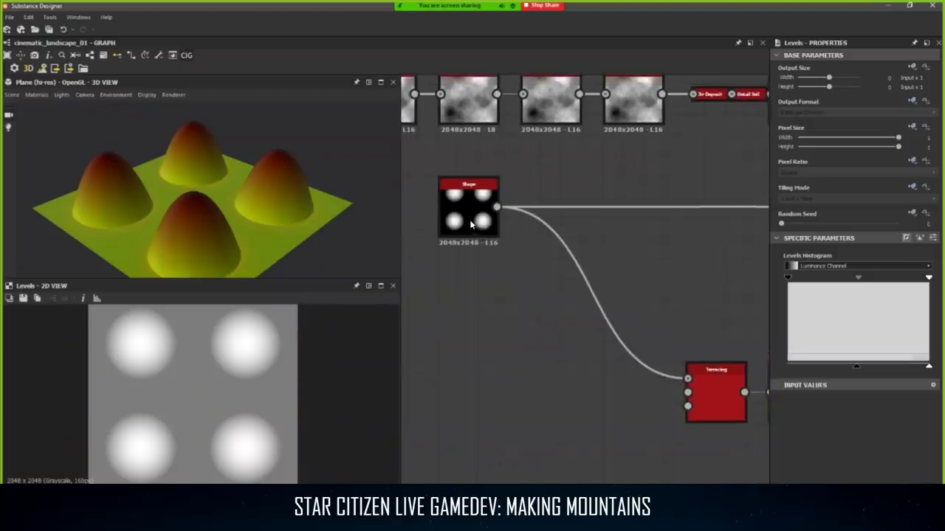
{"action": "left_click_drag", "start_coordinate": [796, 274], "coordinate": [788, 275]}
{"action": "left_click_drag", "start_coordinate": [725, 297], "coordinate": [708, 302]}
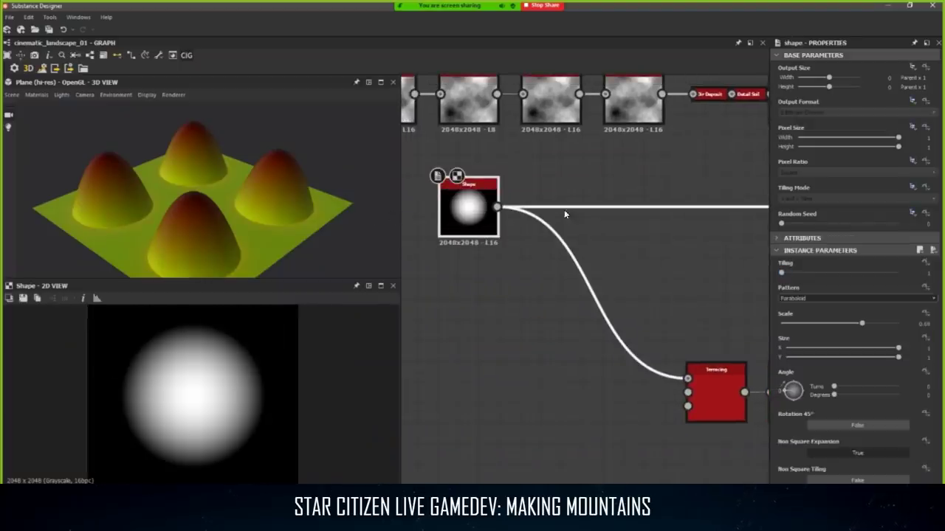
{"action": "middle_click_drag", "start_coordinate": [538, 266], "coordinate": [535, 261]}
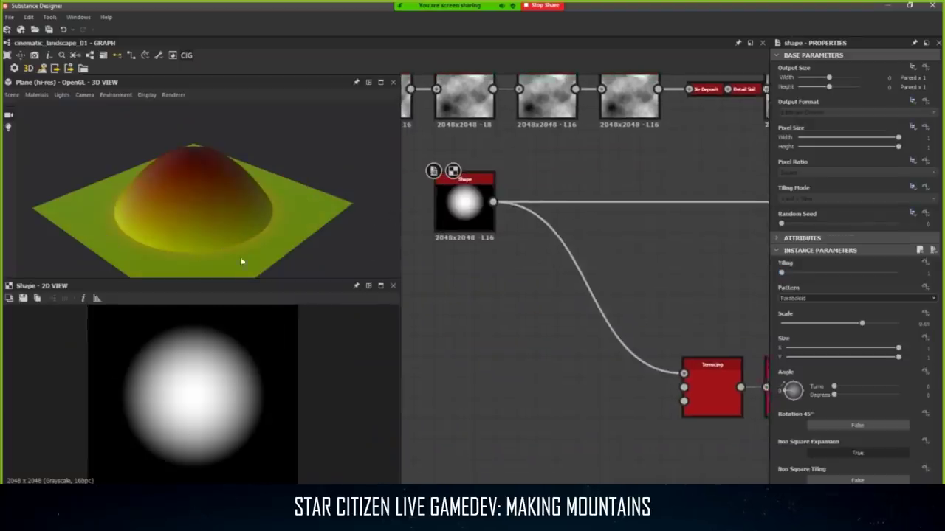
Move the Terracing node close to the Shape node and preview its output in the 2D view.
{"action": "scroll", "coordinate": [536, 310], "scroll_direction": "down", "scroll_amount": 2}
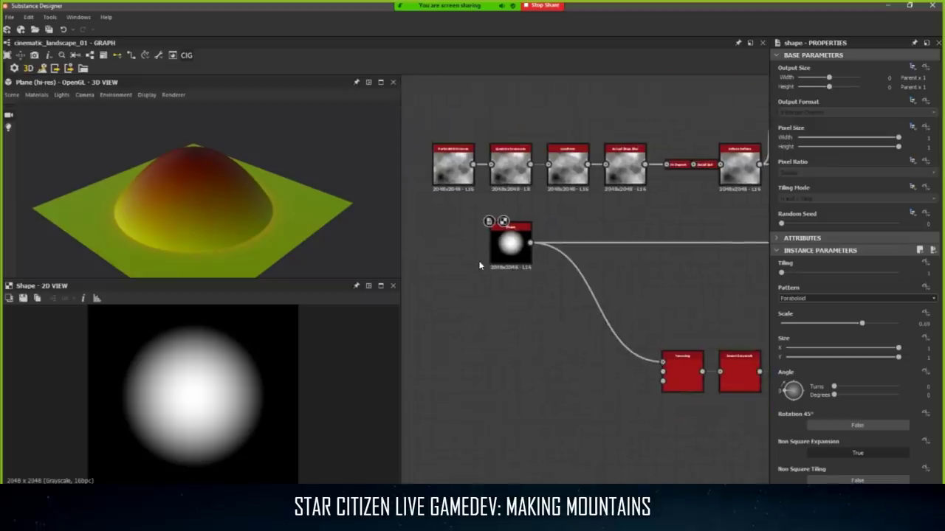
{"action": "left_click_drag", "start_coordinate": [673, 366], "coordinate": [579, 268]}
{"action": "scroll", "coordinate": [543, 299], "scroll_direction": "up", "scroll_amount": 3}
{"action": "left_click_drag", "start_coordinate": [611, 332], "coordinate": [597, 346]}
{"action": "scroll", "coordinate": [201, 415], "scroll_direction": "up", "scroll_amount": 2}
{"action": "scroll", "coordinate": [233, 402], "scroll_direction": "down", "scroll_amount": 1}
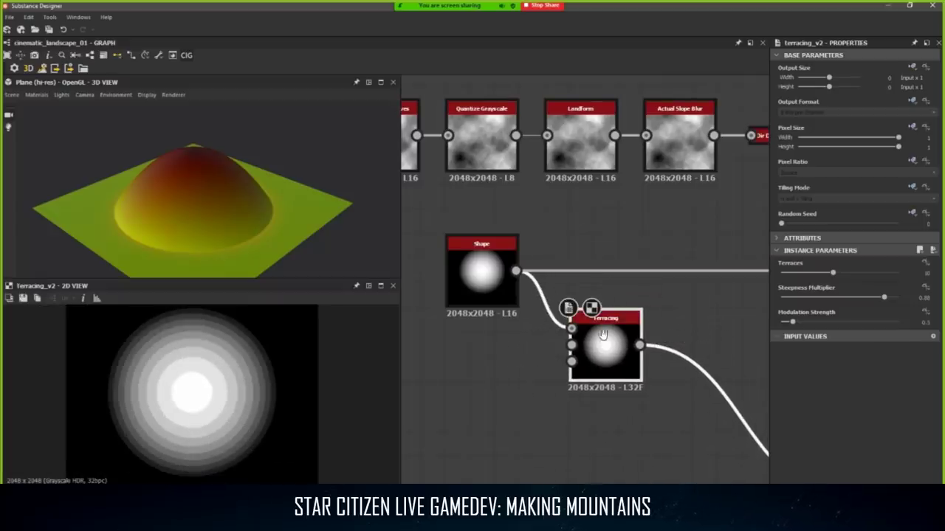
{"action": "middle_click_drag", "start_coordinate": [546, 394], "coordinate": [498, 378]}
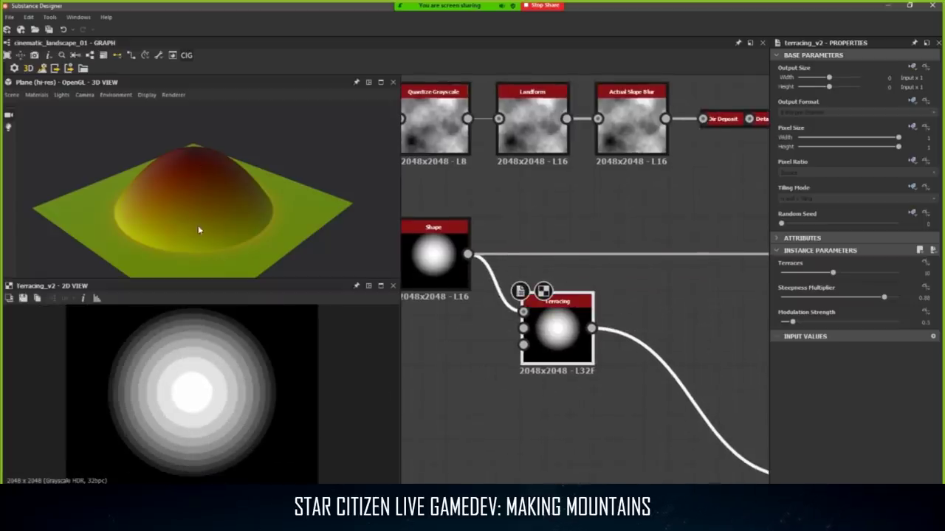
Orbit and zoom the 3D view to examine the dome from a low angle, and preview the Terracing node again.
{"action": "left_click_drag", "start_coordinate": [198, 226], "coordinate": [347, 223]}
{"action": "scroll", "coordinate": [219, 188], "scroll_direction": "up", "scroll_amount": 3}
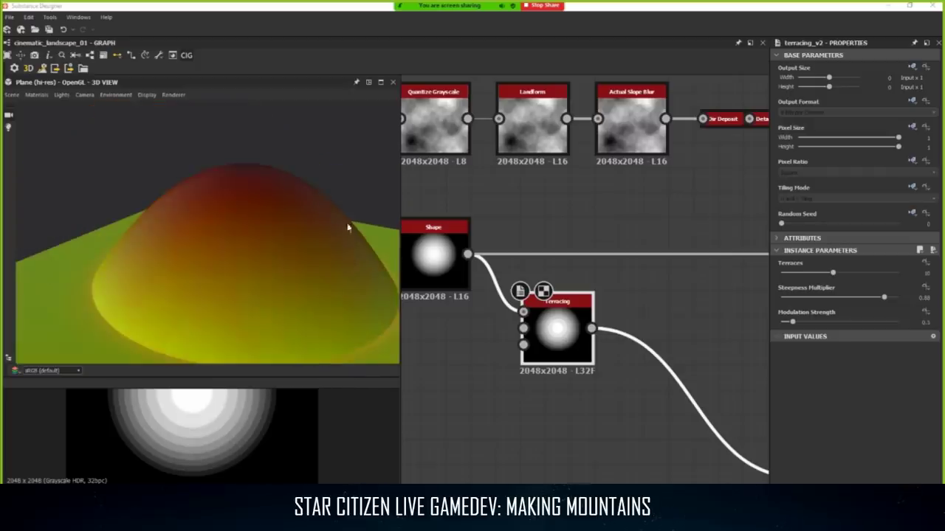
{"action": "left_click_drag", "start_coordinate": [245, 259], "coordinate": [288, 164]}
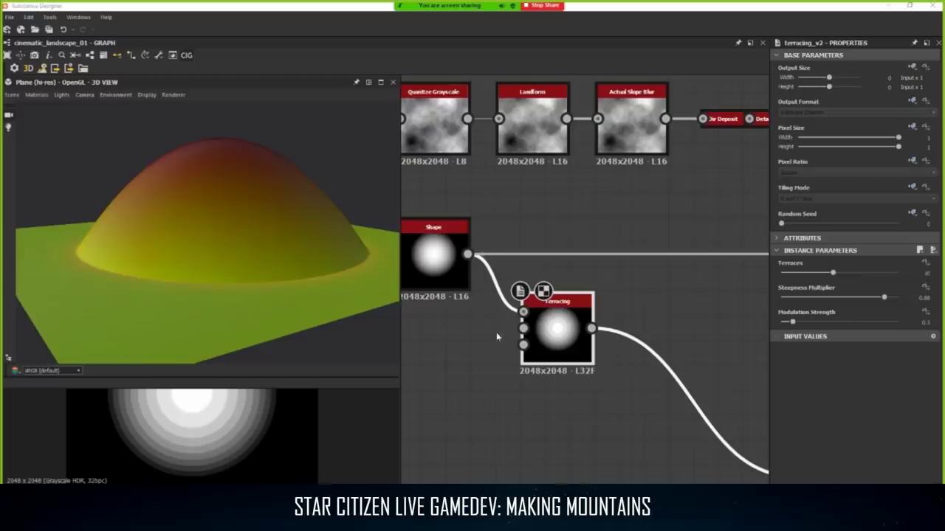
{"action": "scroll", "coordinate": [496, 336], "scroll_direction": "down", "scroll_amount": 2}
{"action": "scroll", "coordinate": [488, 300], "scroll_direction": "up", "scroll_amount": 4}
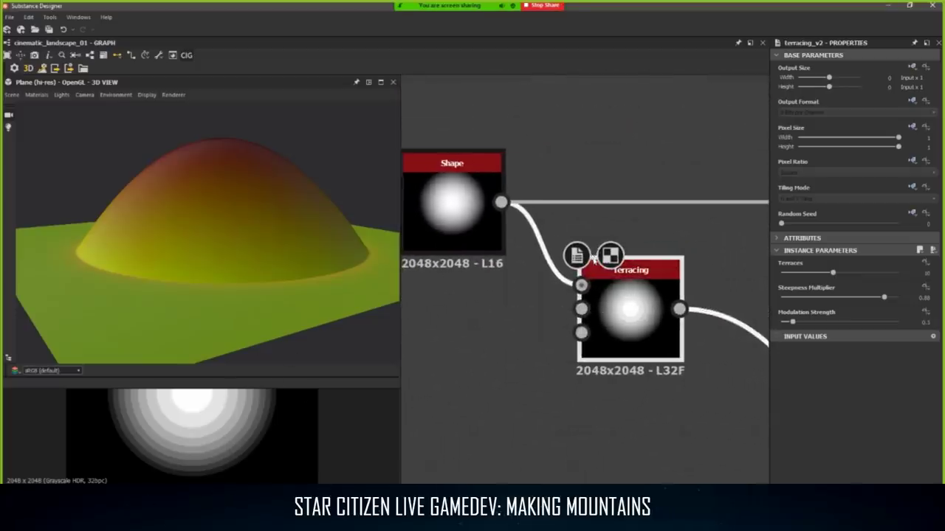
{"action": "double_click", "coordinate": [596, 325]}
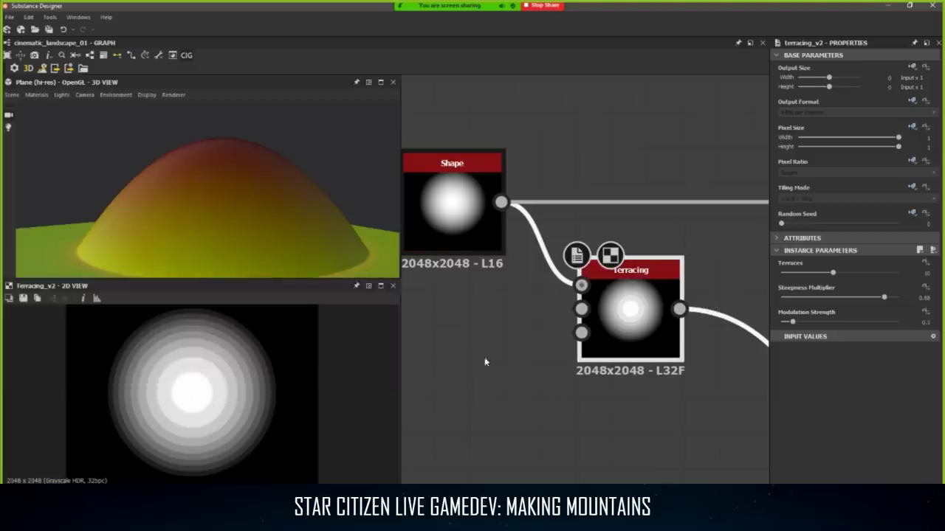
{"action": "left_click_drag", "start_coordinate": [647, 302], "coordinate": [644, 285]}
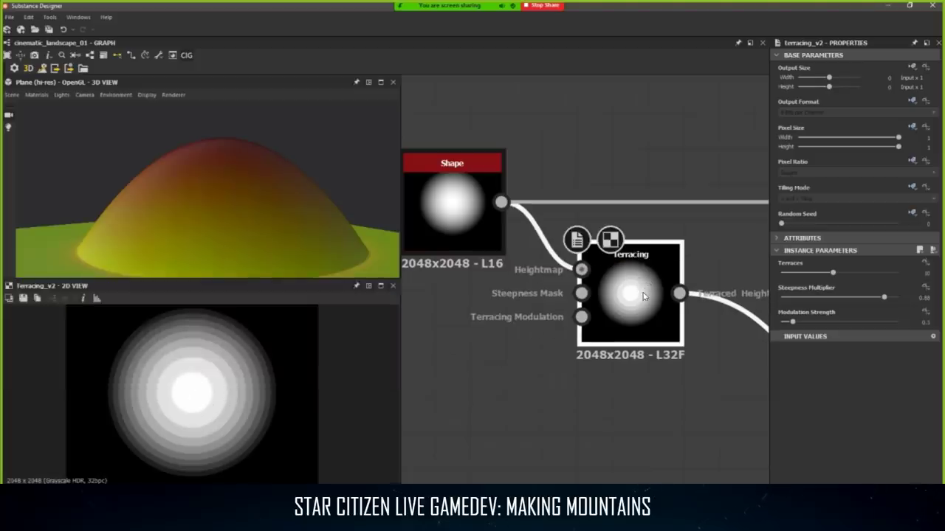
{"action": "key", "text": "ctrl+z"}
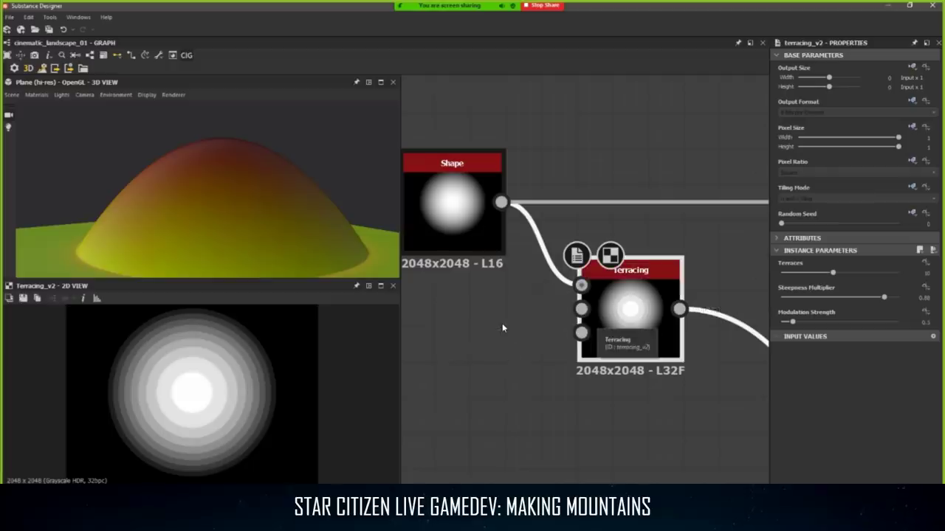
{"action": "left_click", "coordinate": [502, 323]}
{"action": "key", "text": "space"}
{"action": "type", "text": "pe"}
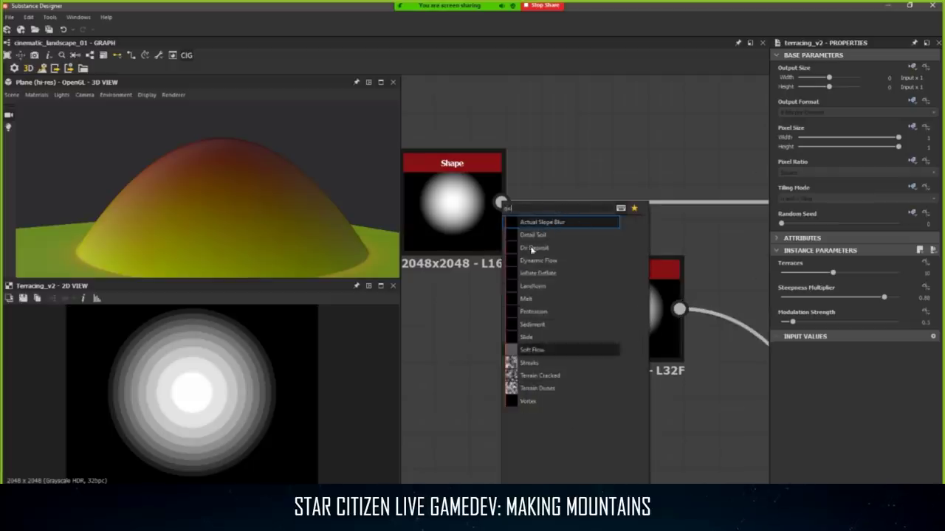
{"action": "key", "text": "Escape"}
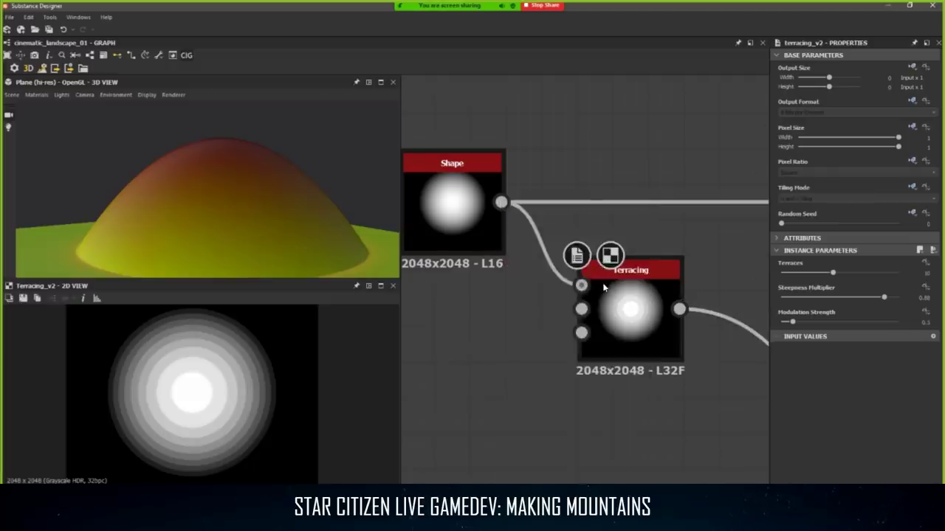
Move the Invert Grayscale node directly beside the Terracing node's output.
{"action": "scroll", "coordinate": [593, 287], "scroll_direction": "down", "scroll_amount": 2}
{"action": "middle_click_drag", "start_coordinate": [526, 306], "coordinate": [513, 210]}
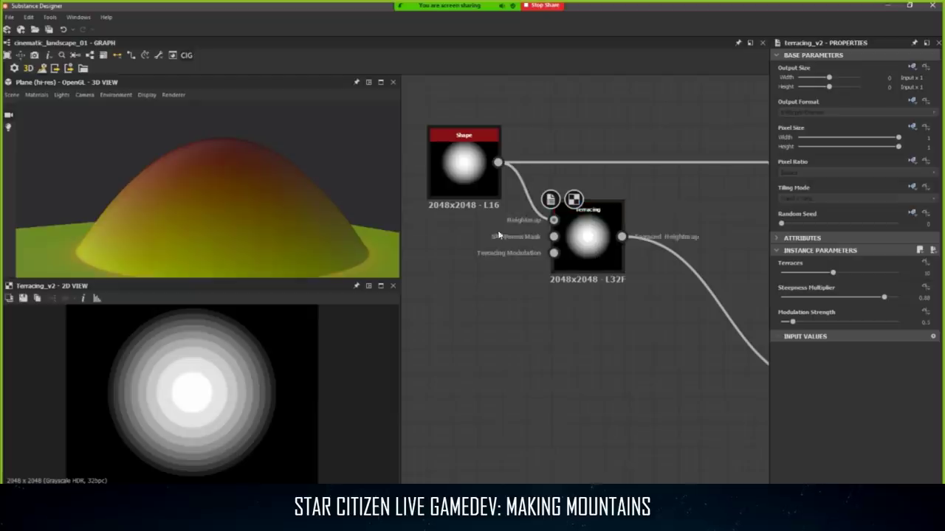
{"action": "middle_click_drag", "start_coordinate": [554, 253], "coordinate": [562, 274]}
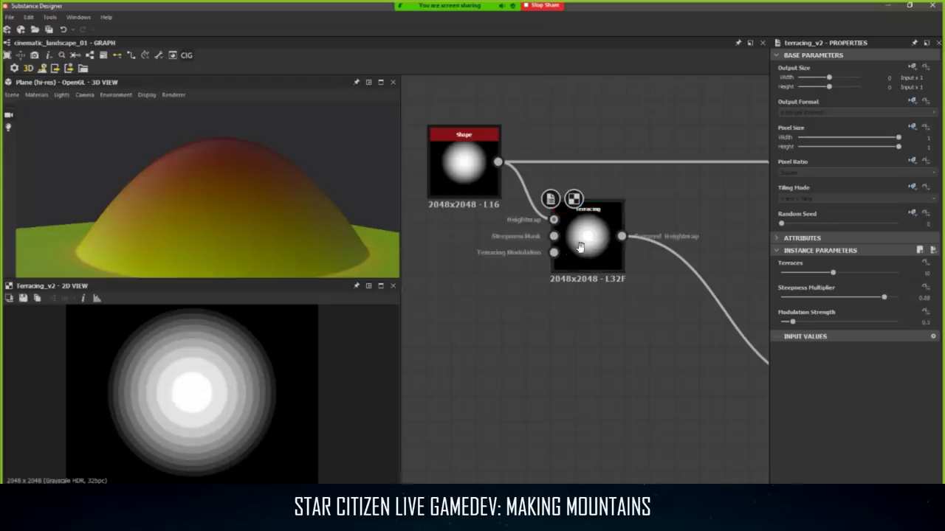
{"action": "scroll", "coordinate": [580, 246], "scroll_direction": "down", "scroll_amount": 2}
{"action": "left_click_drag", "start_coordinate": [741, 361], "coordinate": [620, 259]}
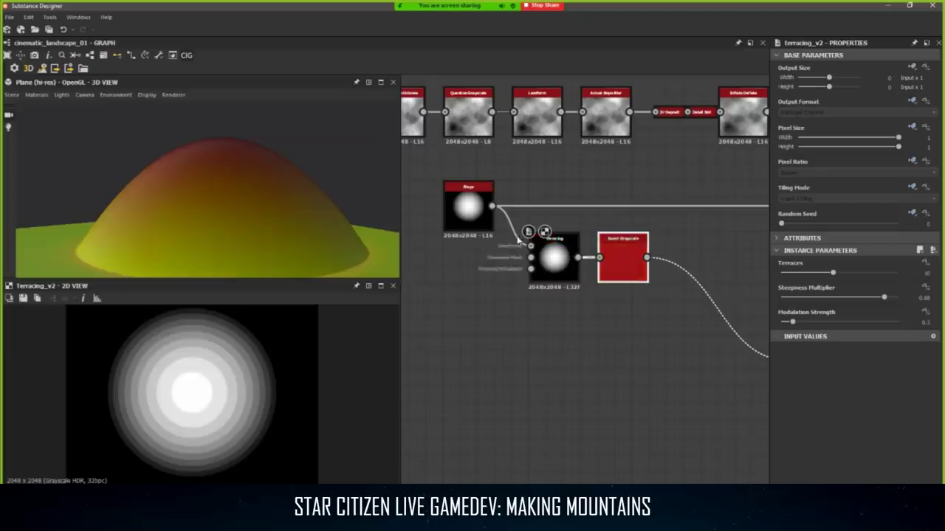
{"action": "scroll", "coordinate": [517, 267], "scroll_direction": "up", "scroll_amount": 2}
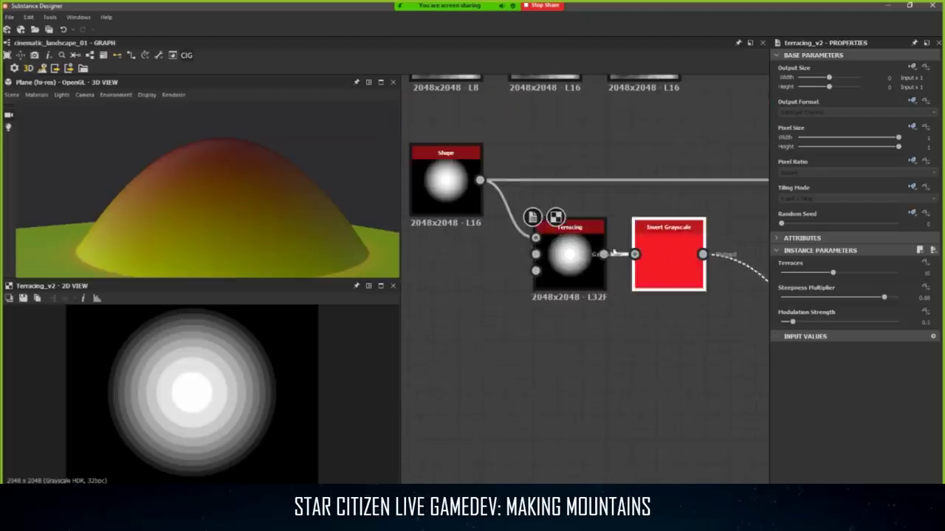
{"action": "left_click", "coordinate": [668, 259]}
{"action": "left_click", "coordinate": [578, 251]}
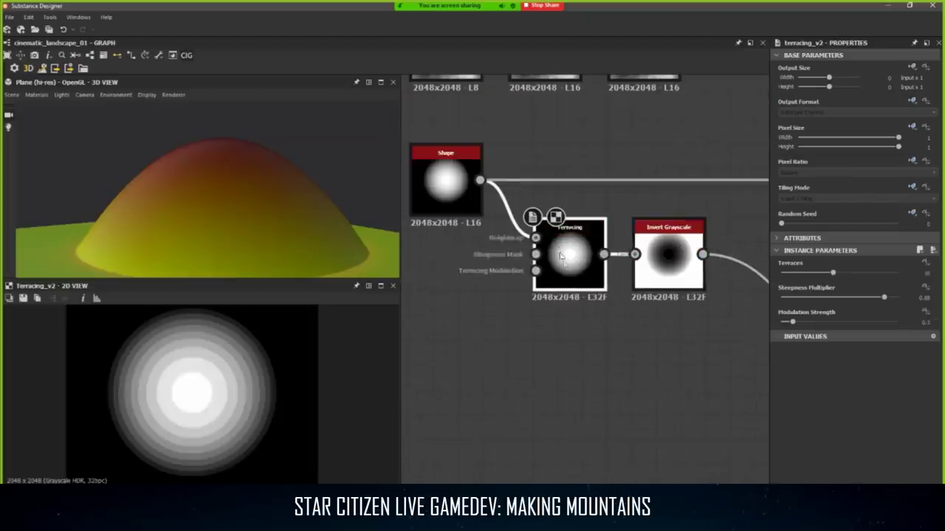
Move the Invert Grayscale node diagonally below the Terracing node to clear space around its output.
{"action": "scroll", "coordinate": [561, 255], "scroll_direction": "up", "scroll_amount": 2}
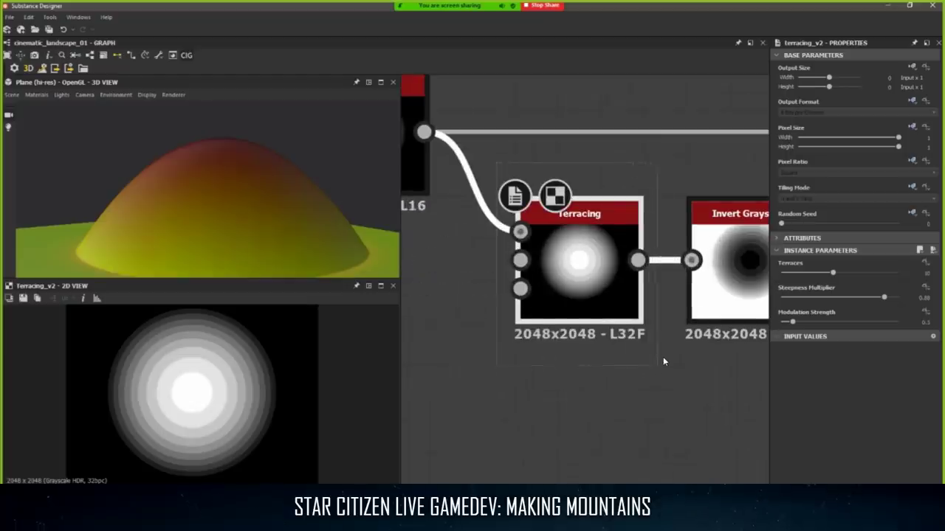
{"action": "scroll", "coordinate": [658, 350], "scroll_direction": "down", "scroll_amount": 2}
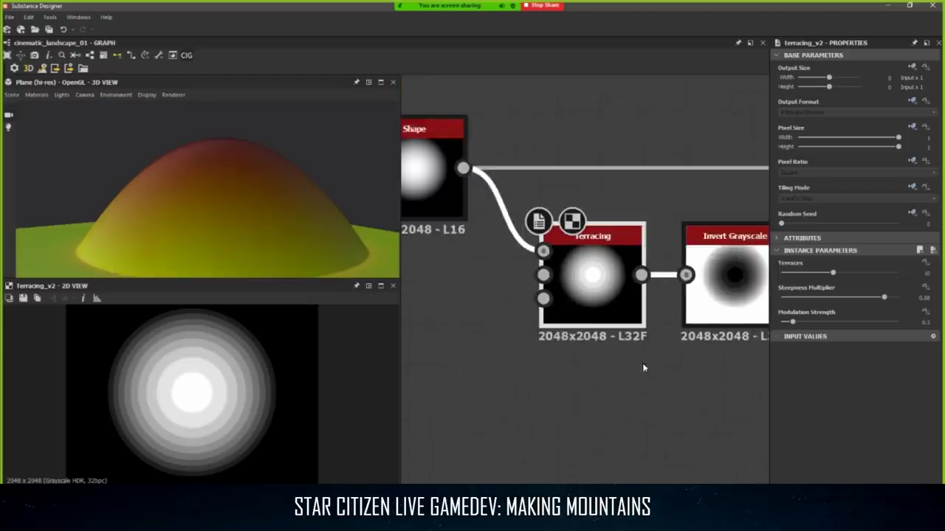
{"action": "scroll", "coordinate": [585, 389], "scroll_direction": "down", "scroll_amount": 1}
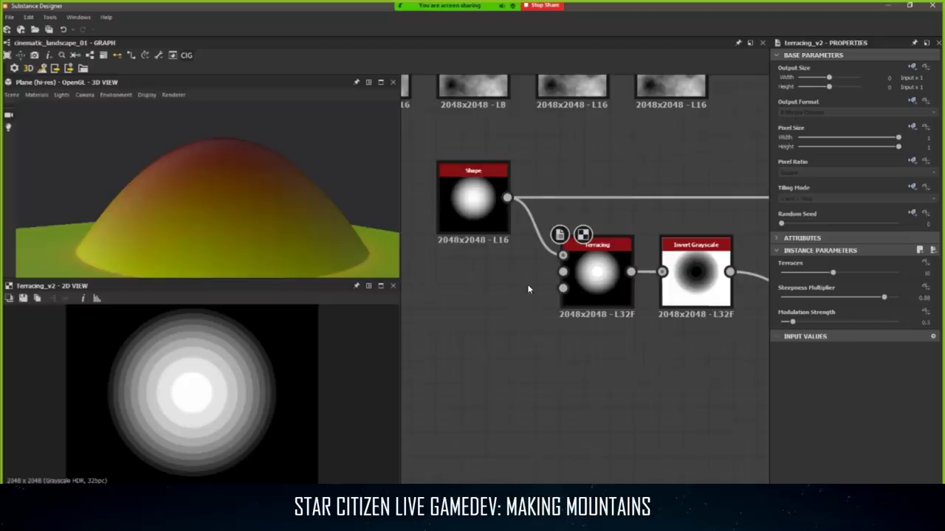
{"action": "scroll", "coordinate": [529, 284], "scroll_direction": "down", "scroll_amount": 1}
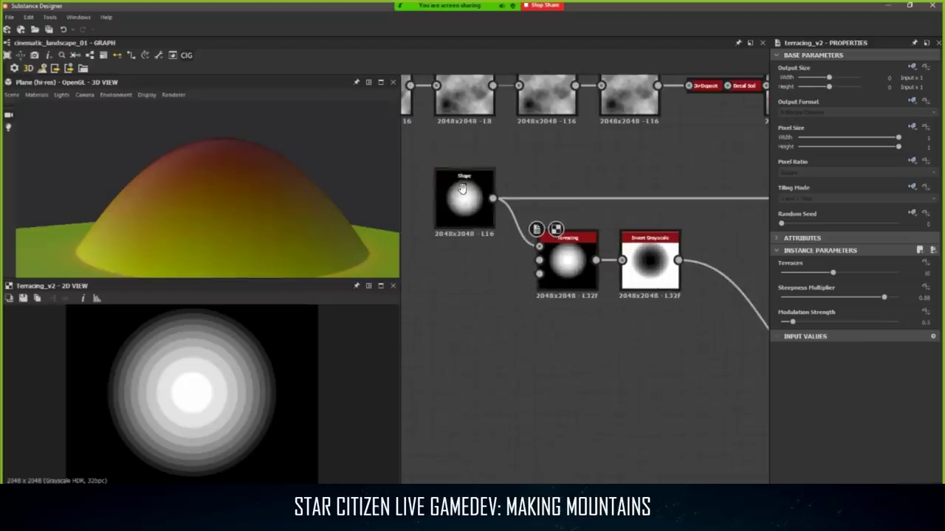
{"action": "middle_click_drag", "start_coordinate": [462, 189], "coordinate": [448, 136]}
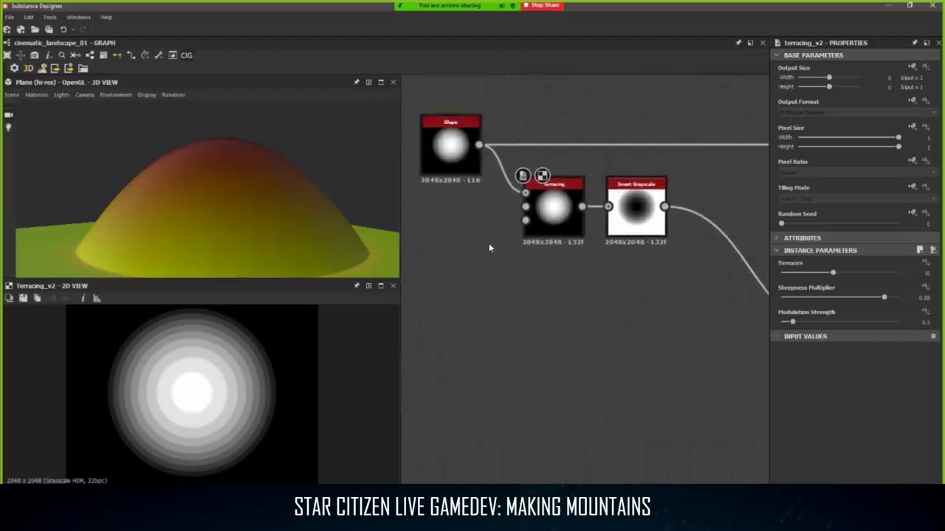
{"action": "middle_click_drag", "start_coordinate": [488, 248], "coordinate": [469, 258]}
{"action": "left_click_drag", "start_coordinate": [596, 235], "coordinate": [636, 296]}
Feed the Terracing output into the main Levels node in place of the Shape, and examine the terraced dome in 3D.
{"action": "middle_click_drag", "start_coordinate": [573, 241], "coordinate": [620, 256]}
{"action": "scroll", "coordinate": [589, 261], "scroll_direction": "down", "scroll_amount": 1}
{"action": "scroll", "coordinate": [579, 233], "scroll_direction": "up", "scroll_amount": 1}
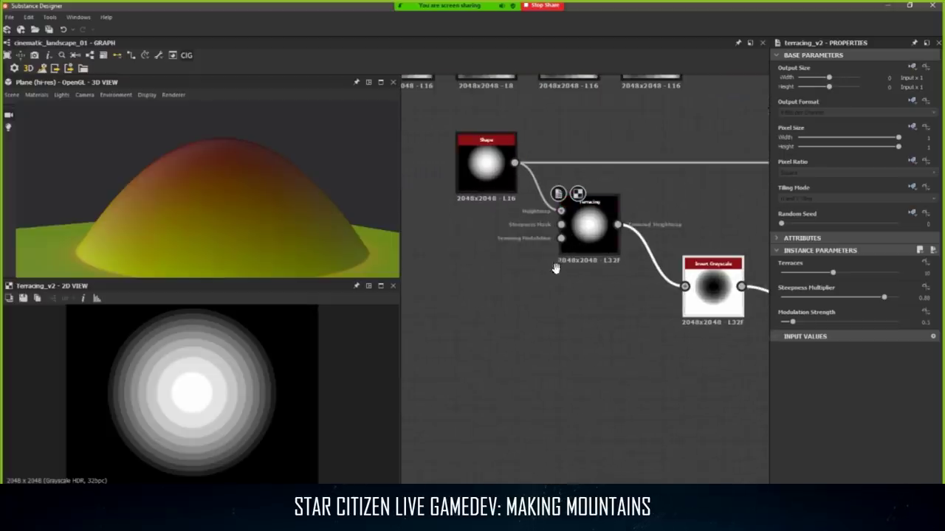
{"action": "middle_click_drag", "start_coordinate": [556, 268], "coordinate": [506, 305]}
{"action": "left_click", "coordinate": [569, 264]}
{"action": "scroll", "coordinate": [653, 259], "scroll_direction": "down", "scroll_amount": 1}
{"action": "scroll", "coordinate": [652, 260], "scroll_direction": "down", "scroll_amount": 3}
{"action": "middle_click_drag", "start_coordinate": [652, 259], "coordinate": [422, 277]}
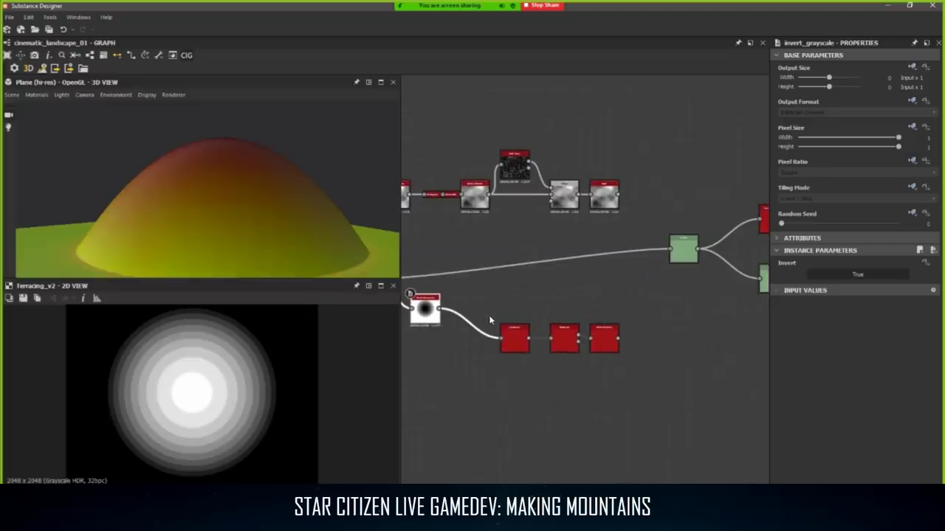
{"action": "middle_click_drag", "start_coordinate": [546, 317], "coordinate": [633, 317]}
{"action": "scroll", "coordinate": [465, 303], "scroll_direction": "up", "scroll_amount": 2}
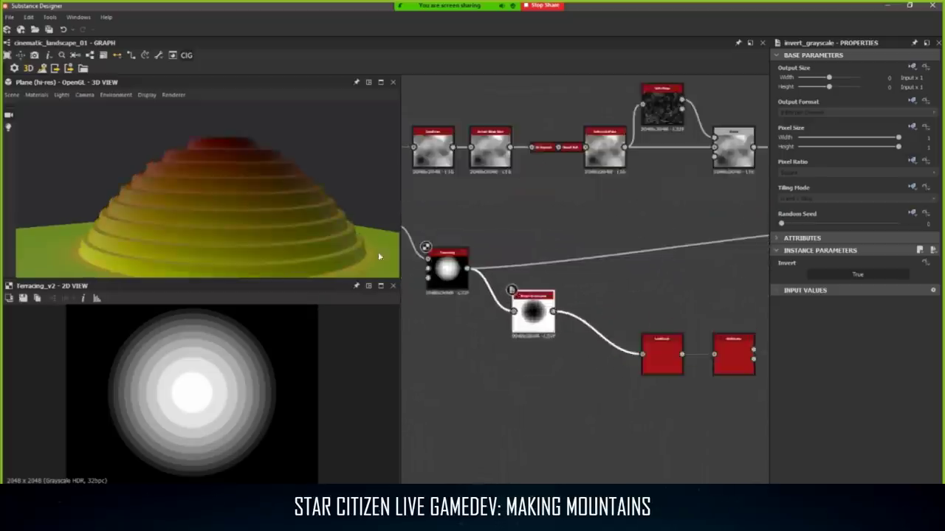
{"action": "left_click_drag", "start_coordinate": [233, 188], "coordinate": [170, 230]}
{"action": "scroll", "coordinate": [238, 221], "scroll_direction": "up", "scroll_amount": 3}
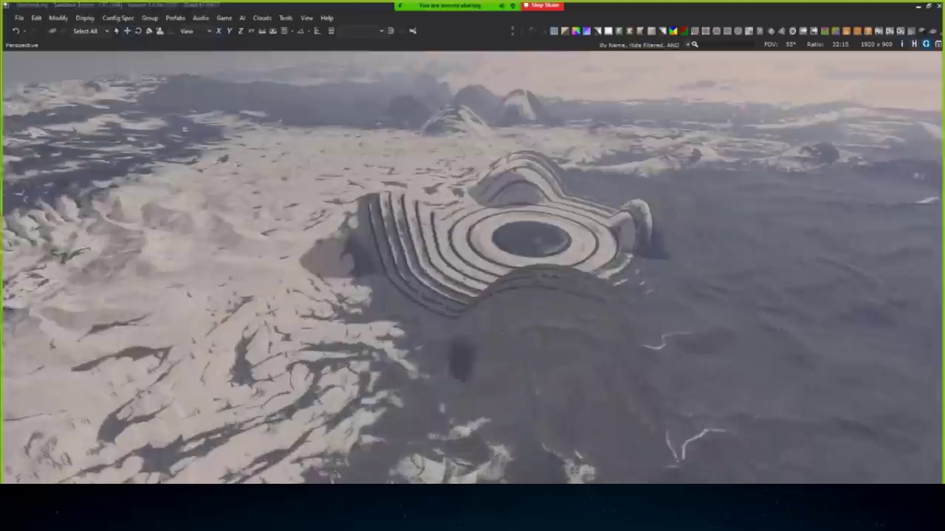
Switch to the Sandbox Editor and fly around the terraced mountain, viewing it from ground level and from above.
{"action": "right_click", "coordinate": [489, 303]}
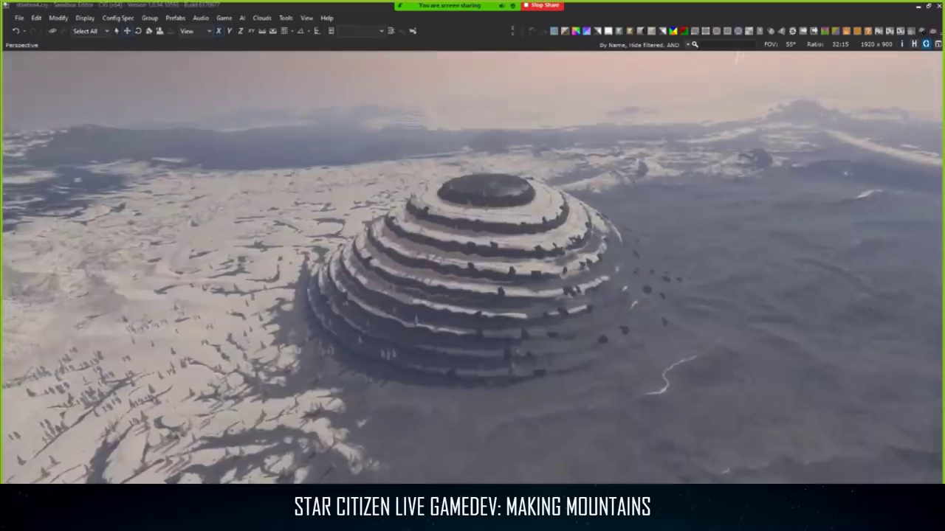
{"action": "key", "text": "w"}
{"action": "right_click_drag", "start_coordinate": [561, 329], "coordinate": [635, 288]}
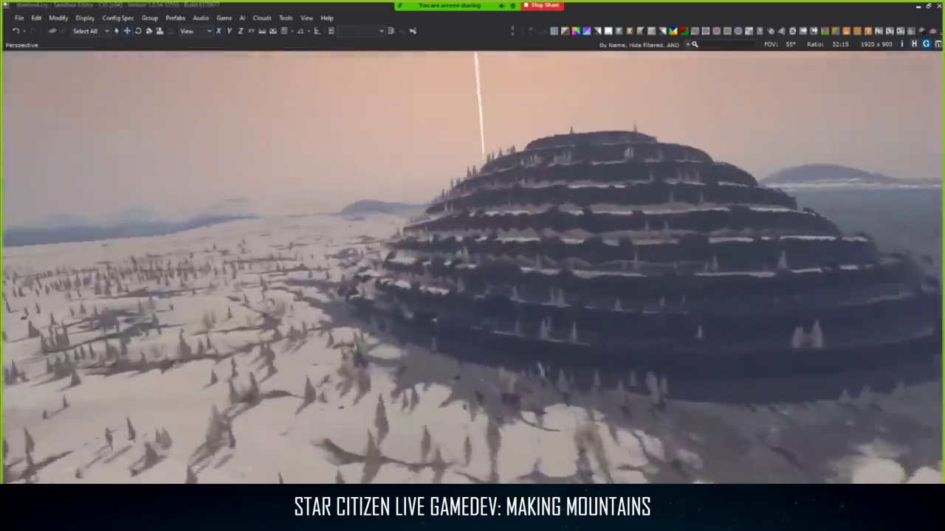
{"action": "key", "text": "a"}
{"action": "right_click_drag", "start_coordinate": [473, 288], "coordinate": [402, 274]}
{"action": "key", "text": "d"}
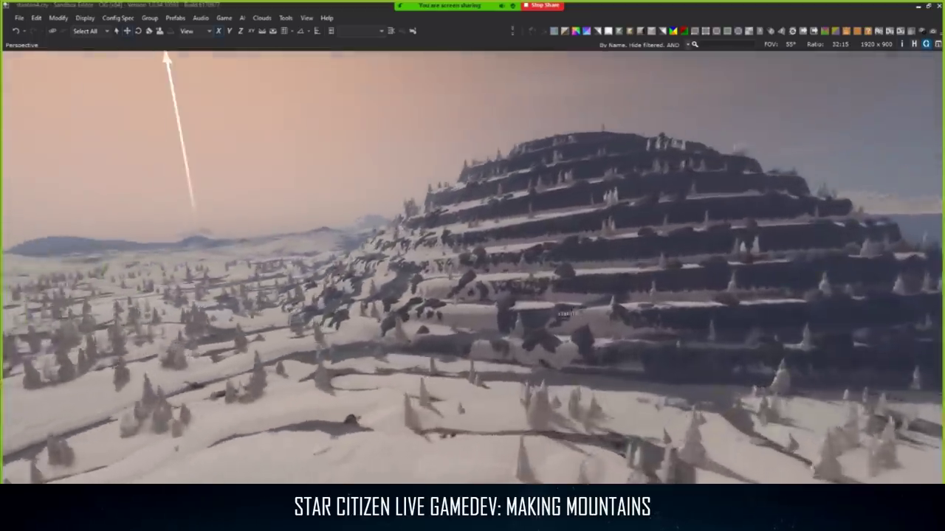
{"action": "key", "text": "s"}
{"action": "right_click_drag", "start_coordinate": [567, 314], "coordinate": [430, 284]}
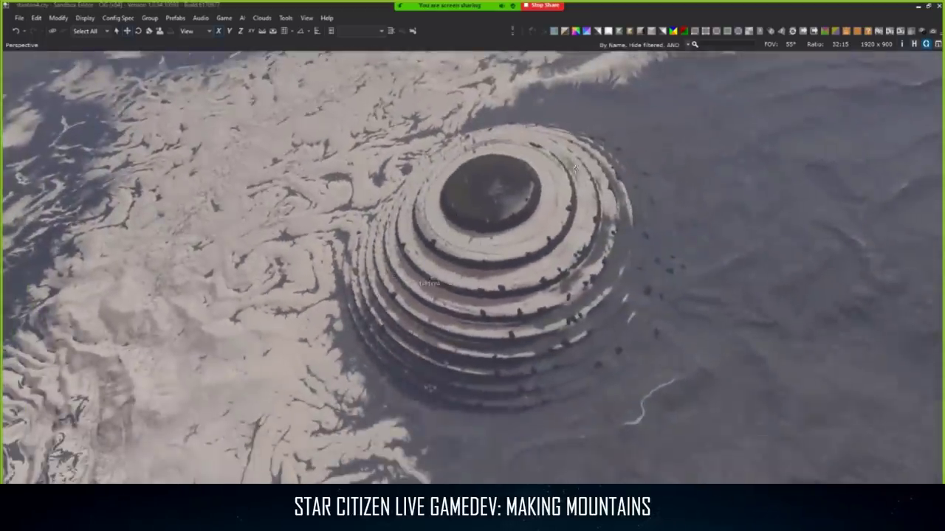
{"action": "key", "text": "w"}
{"action": "right_click_drag", "start_coordinate": [592, 231], "coordinate": [690, 251]}
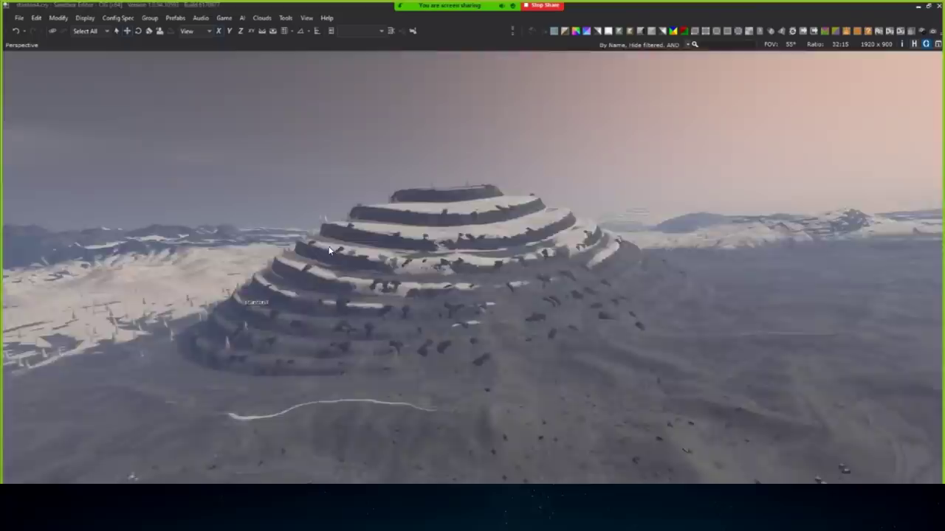
Fly in closer to the terraced mountain to examine its stepped slopes and scattered rocks.
{"action": "right_click_drag", "start_coordinate": [329, 251], "coordinate": [487, 268]}
{"action": "right_click_drag", "start_coordinate": [320, 341], "coordinate": [467, 197]}
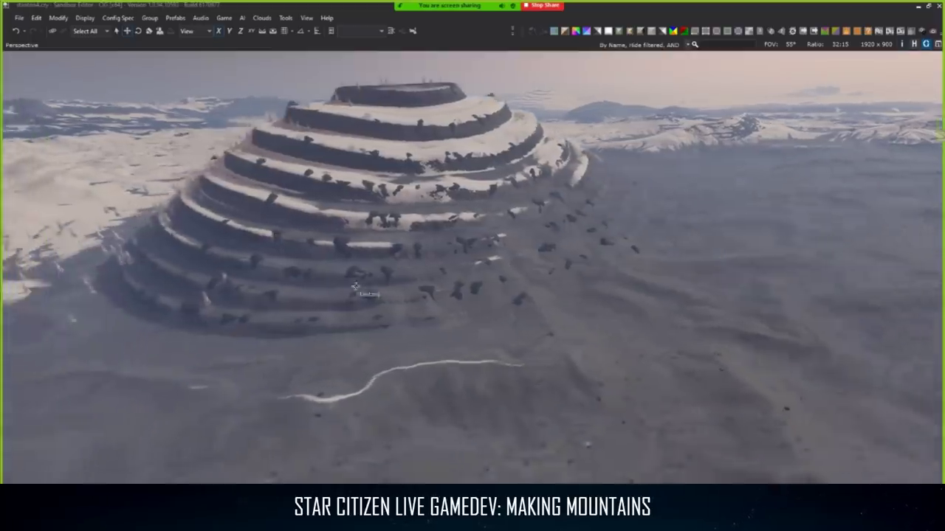
{"action": "right_click_drag", "start_coordinate": [355, 287], "coordinate": [646, 296]}
{"action": "key", "text": "w"}
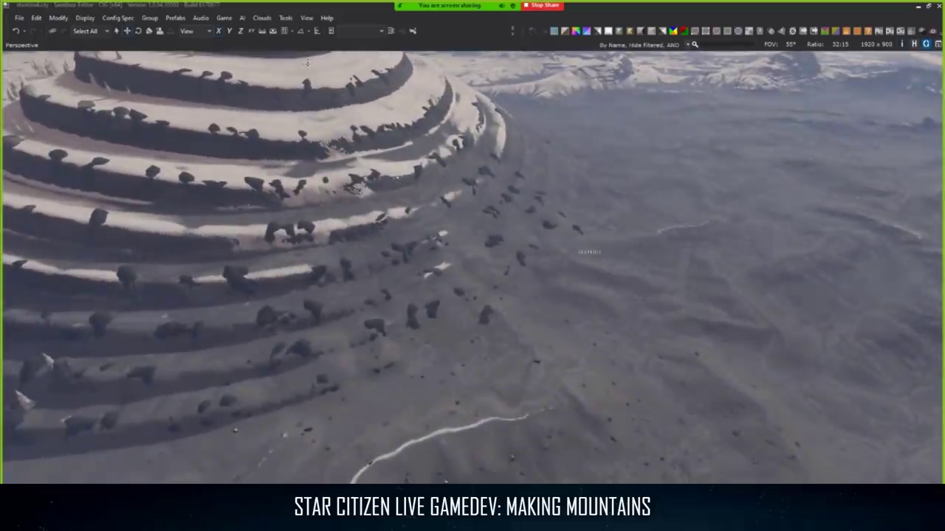
Fly away from the terraced mountain to view the surrounding snowy mountain ranges.
{"action": "right_click_drag", "start_coordinate": [473, 266], "coordinate": [612, 200]}
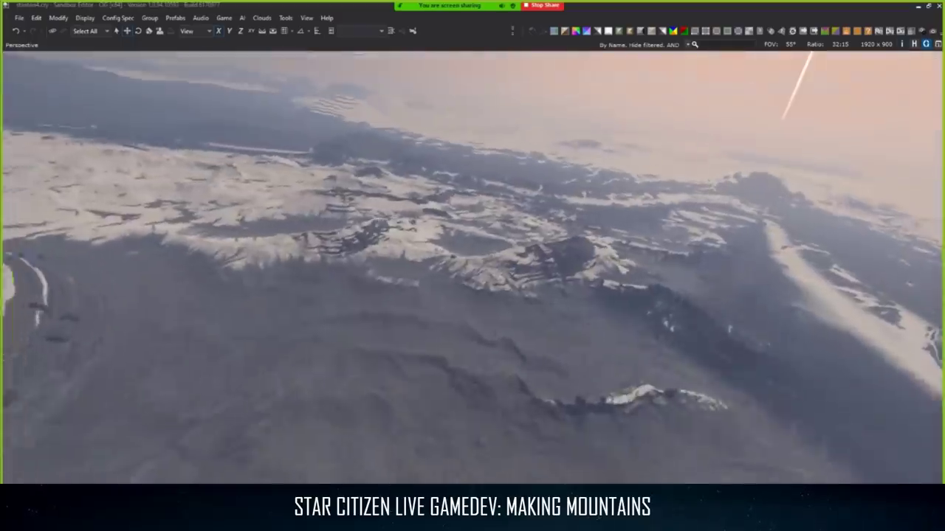
{"action": "key", "text": "s"}
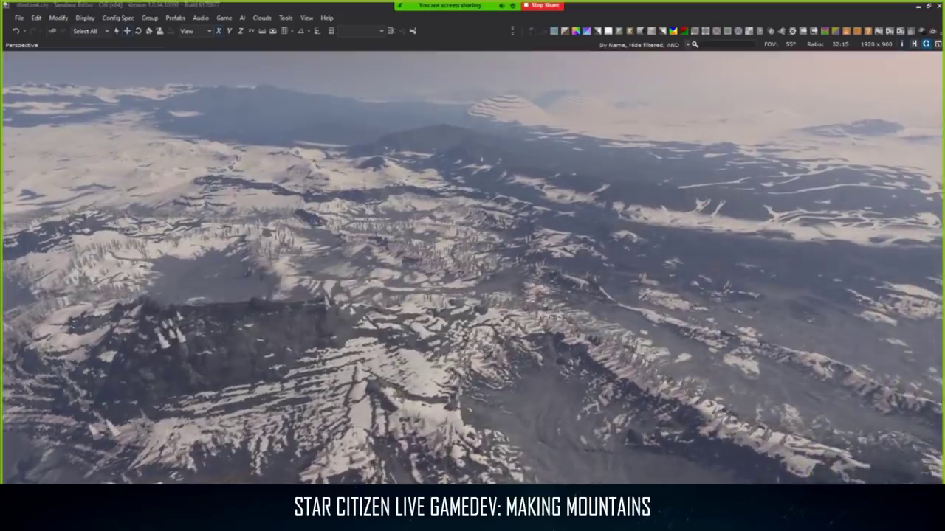
{"action": "key", "text": "d"}
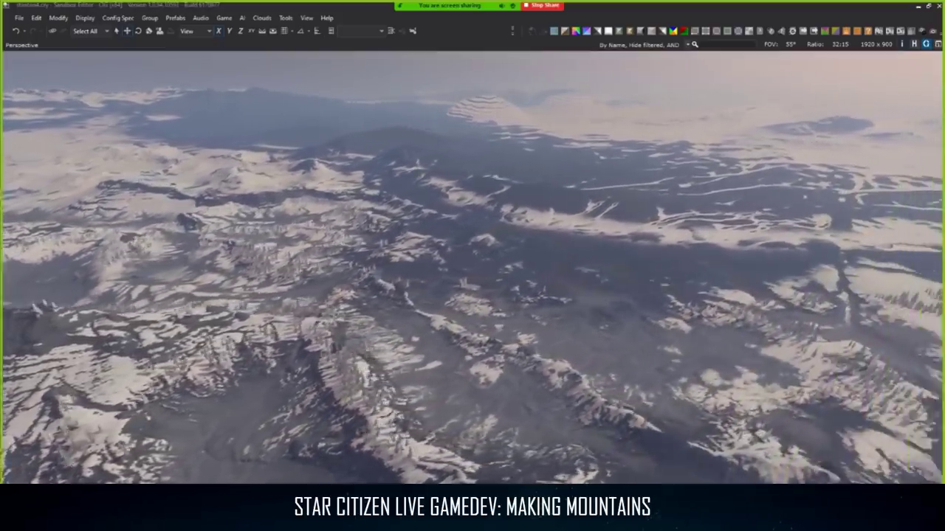
Fly across the snowy mountain ranges and valleys to examine the surrounding planet terrain.
{"action": "key", "text": "d"}
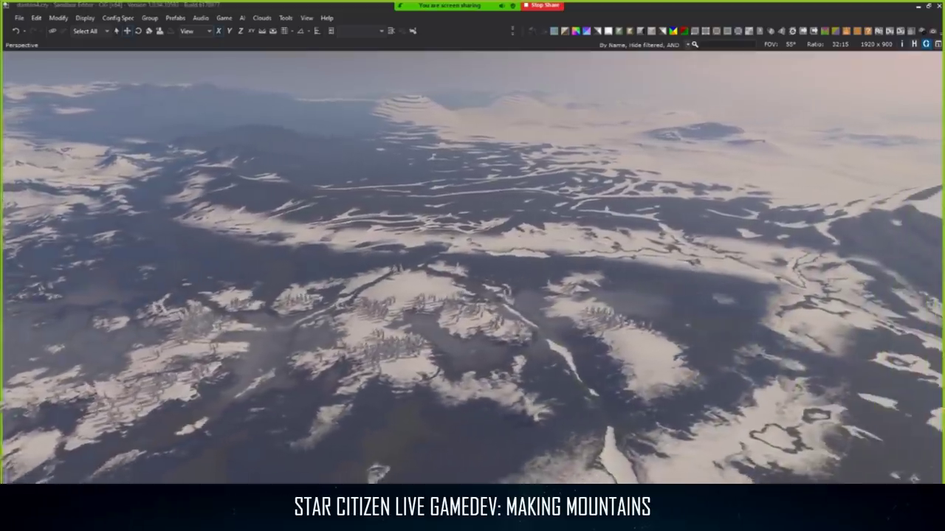
{"action": "key", "text": "d"}
{"action": "mouse_move", "coordinate": [458, 325]}
{"action": "right_mouse_down"}
{"action": "mouse_move", "coordinate": [497, 311]}
{"action": "mouse_move", "coordinate": [515, 317]}
{"action": "mouse_move", "coordinate": [461, 315]}
{"action": "mouse_move", "coordinate": [487, 303]}
{"action": "mouse_move", "coordinate": [446, 329]}
{"action": "right_mouse_up"}
{"action": "key", "text": "w"}
{"action": "key", "text": "w"}
{"action": "key", "text": "s"}
{"action": "key", "text": "w"}
{"action": "key", "text": "d"}
{"action": "key", "text": "w"}
{"action": "middle_click_drag", "start_coordinate": [465, 305], "coordinate": [473, 291]}
Switch to Substance Designer and place the Landform node directly beside the Invert Grayscale node that feeds it.
{"action": "key", "text": "alt+Tab"}
{"action": "scroll", "coordinate": [620, 316], "scroll_direction": "down", "scroll_amount": 1}
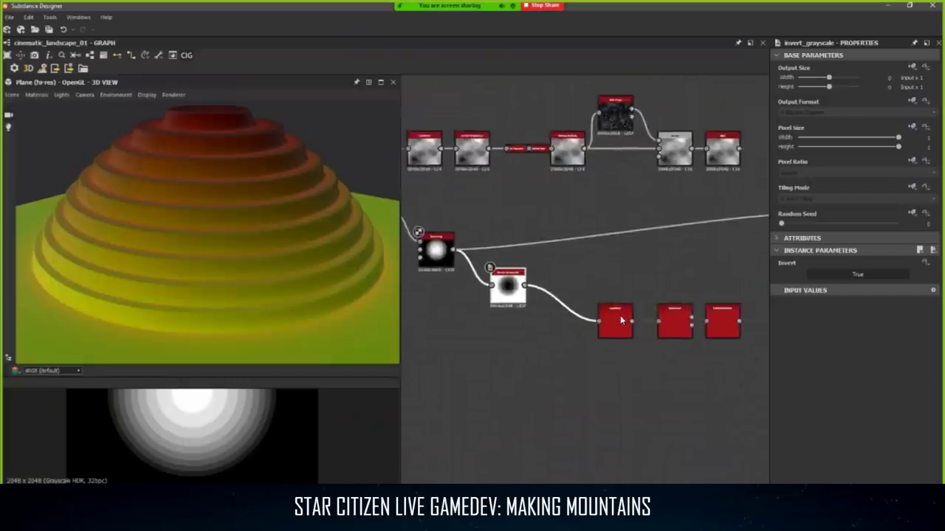
{"action": "scroll", "coordinate": [561, 257], "scroll_direction": "up", "scroll_amount": 5}
{"action": "left_click_drag", "start_coordinate": [609, 332], "coordinate": [547, 264]}
{"action": "middle_click_drag", "start_coordinate": [472, 324], "coordinate": [522, 344]}
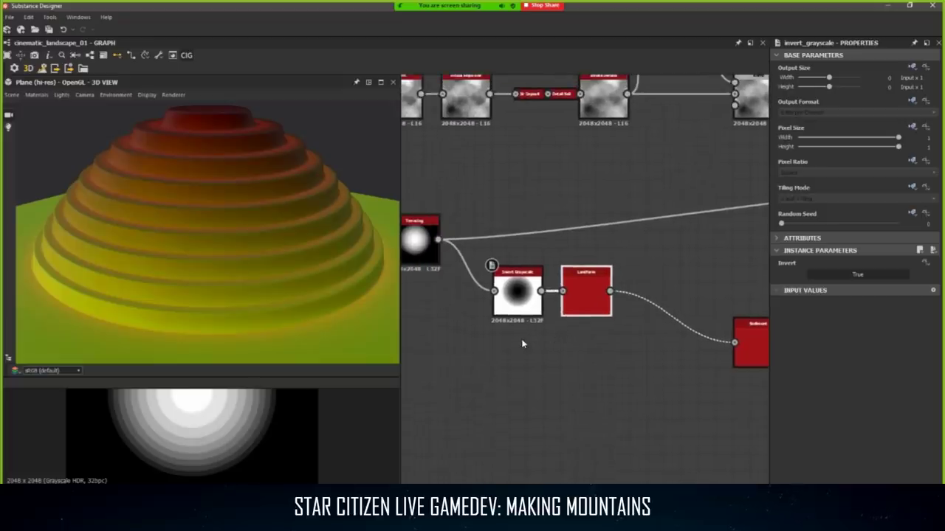
Orbit the terraced dome in 3D and show the new Landform node's output in the 2D view.
{"action": "left_click_drag", "start_coordinate": [259, 243], "coordinate": [324, 299]}
{"action": "scroll", "coordinate": [232, 258], "scroll_direction": "down", "scroll_amount": 3}
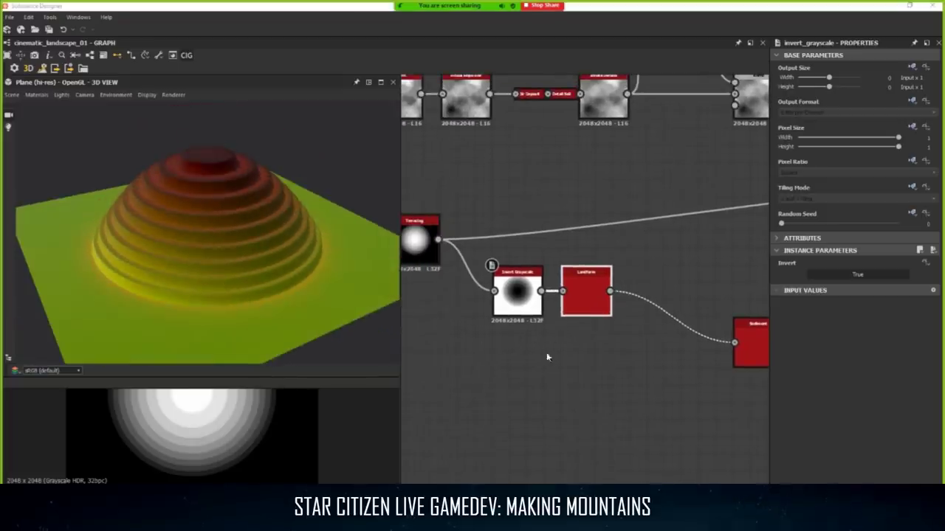
{"action": "scroll", "coordinate": [547, 357], "scroll_direction": "down", "scroll_amount": 2}
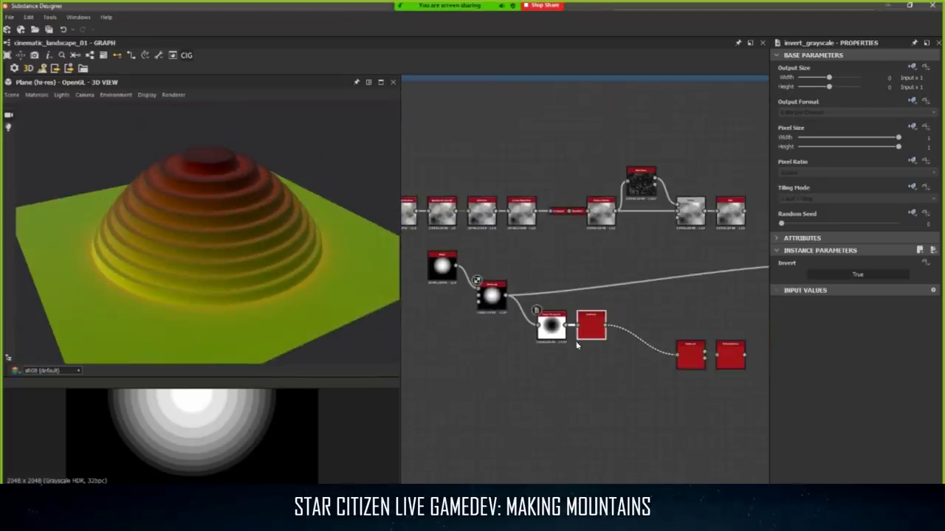
{"action": "scroll", "coordinate": [578, 346], "scroll_direction": "up", "scroll_amount": 2}
{"action": "double_click", "coordinate": [612, 324]}
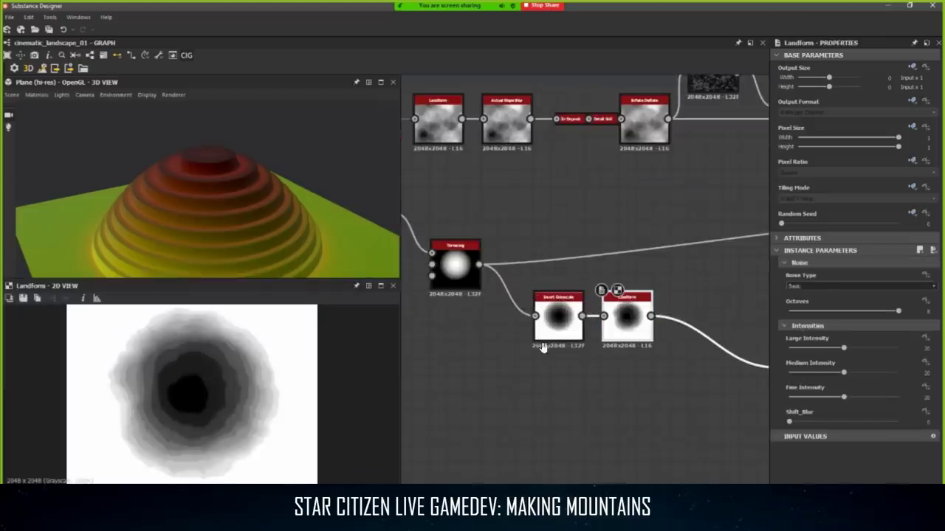
{"action": "middle_click_drag", "start_coordinate": [541, 347], "coordinate": [411, 375]}
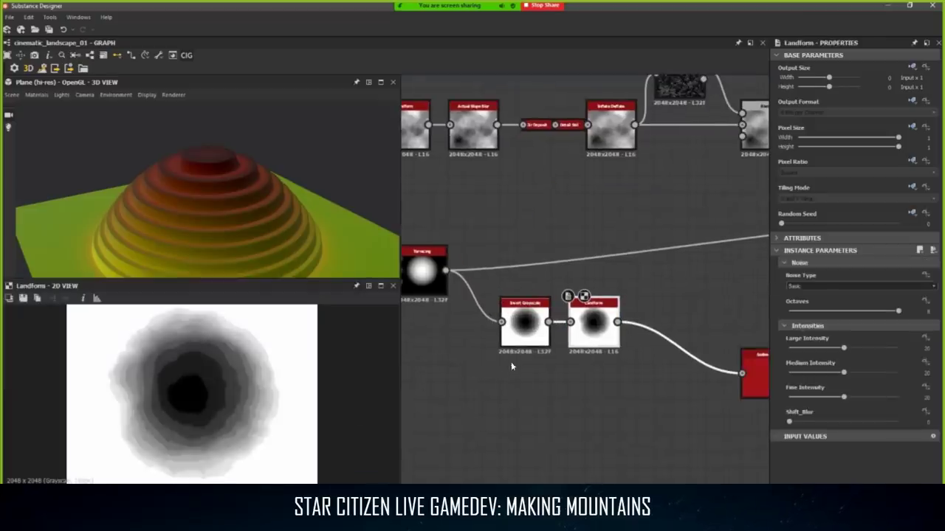
{"action": "middle_click_drag", "start_coordinate": [511, 363], "coordinate": [518, 357]}
{"action": "scroll", "coordinate": [619, 279], "scroll_direction": "down", "scroll_amount": 2}
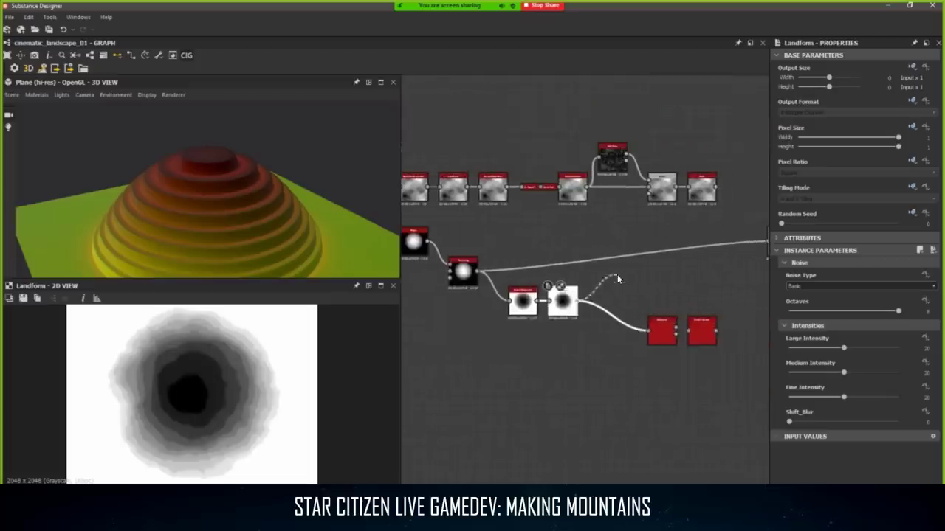
{"action": "middle_click_drag", "start_coordinate": [577, 324], "coordinate": [613, 319]}
{"action": "scroll", "coordinate": [563, 307], "scroll_direction": "up", "scroll_amount": 2}
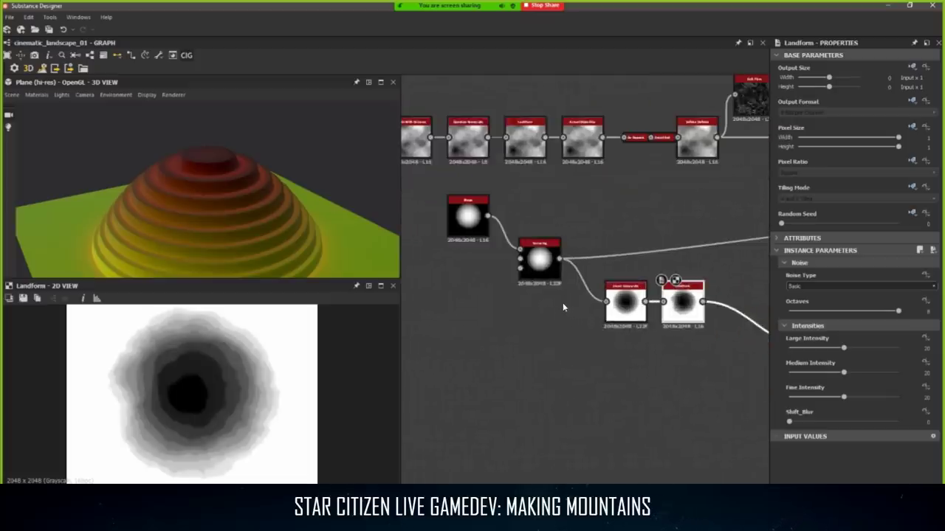
Show the Terracing node's output in the 2D view and examine its stepped dome in 3D from several angles.
{"action": "double_click", "coordinate": [536, 265]}
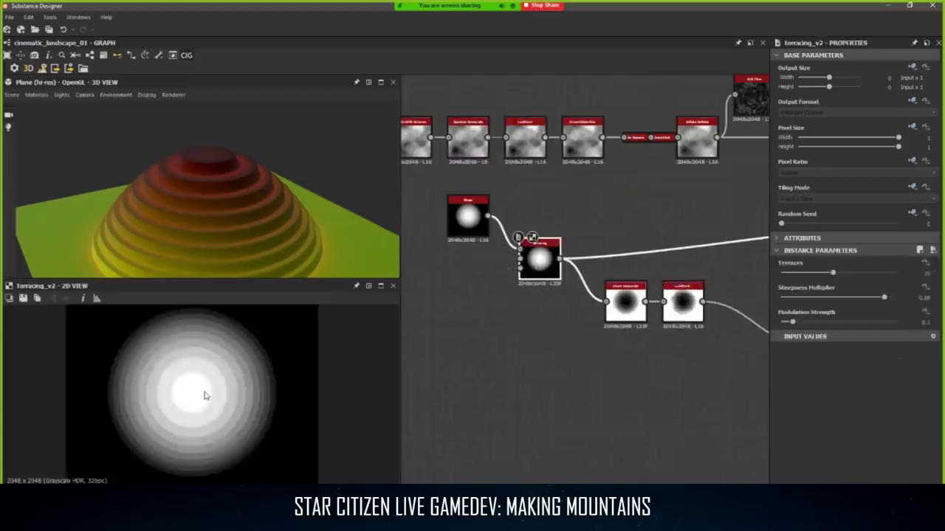
{"action": "middle_click_drag", "start_coordinate": [573, 329], "coordinate": [537, 337]}
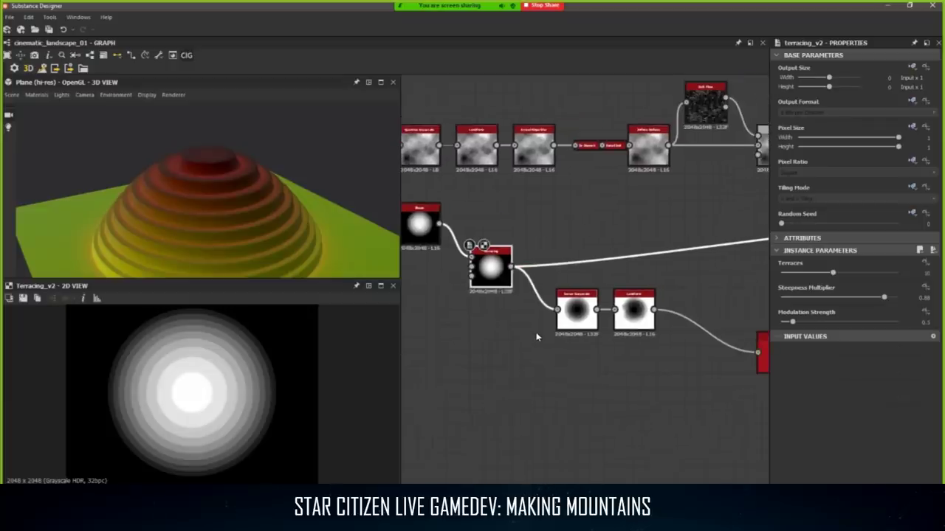
{"action": "left_click", "coordinate": [212, 220]}
{"action": "scroll", "coordinate": [226, 226], "scroll_direction": "down", "scroll_amount": 3}
{"action": "left_click_drag", "start_coordinate": [227, 226], "coordinate": [228, 230]}
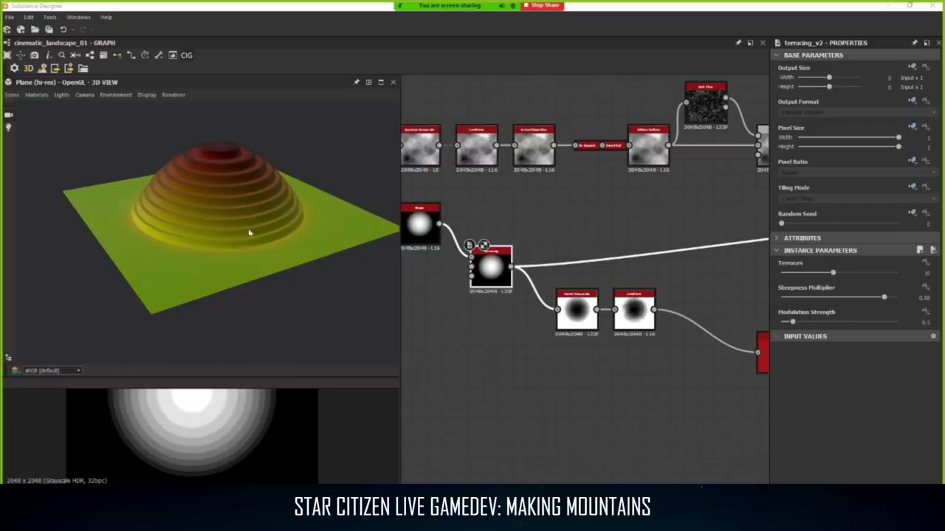
{"action": "scroll", "coordinate": [253, 213], "scroll_direction": "up", "scroll_amount": 4}
{"action": "left_click_drag", "start_coordinate": [253, 213], "coordinate": [243, 222]}
{"action": "scroll", "coordinate": [476, 288], "scroll_direction": "up", "scroll_amount": 3}
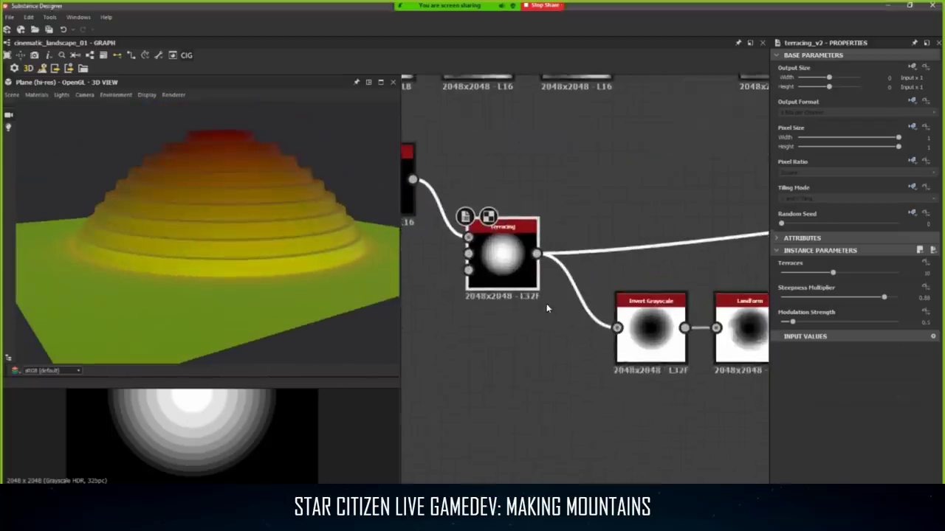
{"action": "scroll", "coordinate": [547, 309], "scroll_direction": "down", "scroll_amount": 2}
{"action": "left_click_drag", "start_coordinate": [270, 276], "coordinate": [250, 277]}
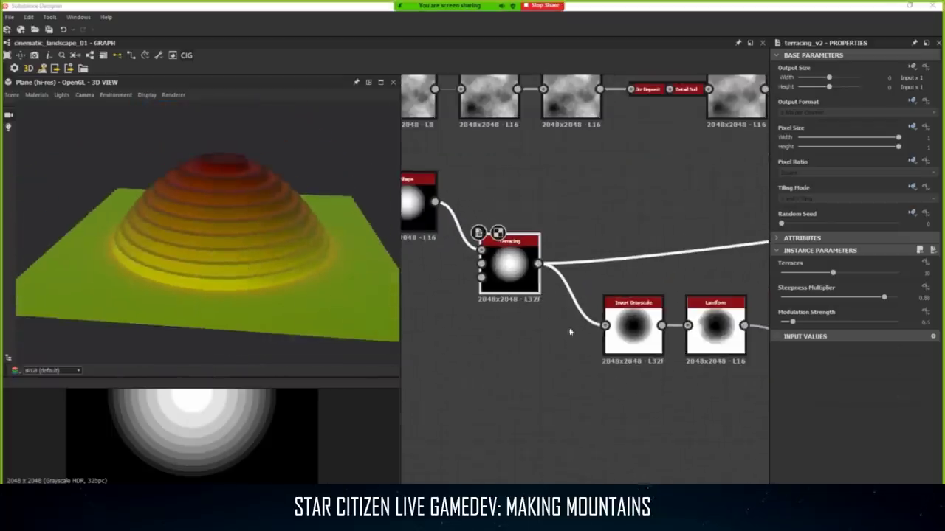
Feed the Invert Grayscale output into the main Levels node in place of the Terracing output.
{"action": "left_click_drag", "start_coordinate": [620, 329], "coordinate": [600, 330]}
{"action": "left_click", "coordinate": [640, 326]}
{"action": "scroll", "coordinate": [684, 282], "scroll_direction": "down", "scroll_amount": 2}
{"action": "middle_click_drag", "start_coordinate": [683, 283], "coordinate": [413, 325]}
{"action": "scroll", "coordinate": [413, 325], "scroll_direction": "down", "scroll_amount": 2}
{"action": "left_click", "coordinate": [628, 286]}
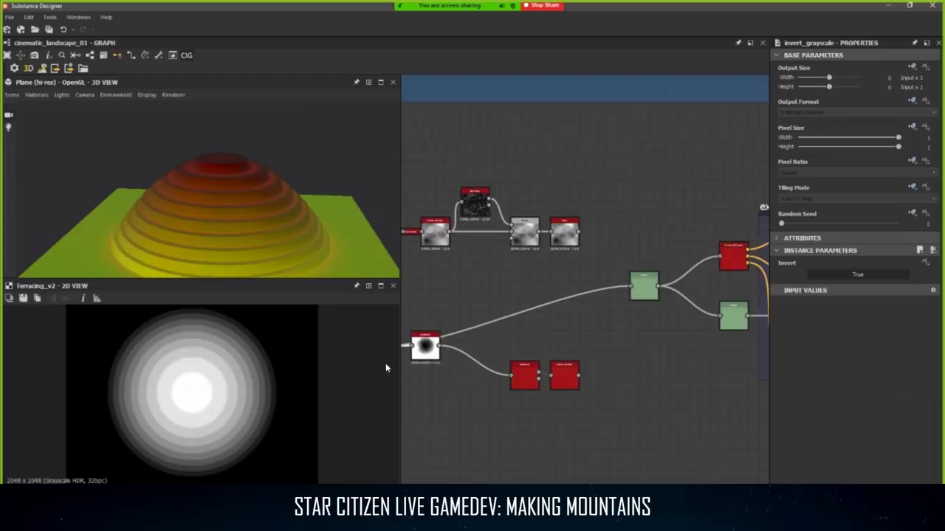
Examine the inverted terraced crater in 3D, and look over the node chain that produces it.
{"action": "left_click_drag", "start_coordinate": [258, 195], "coordinate": [105, 222]}
{"action": "scroll", "coordinate": [105, 221], "scroll_direction": "up", "scroll_amount": 3}
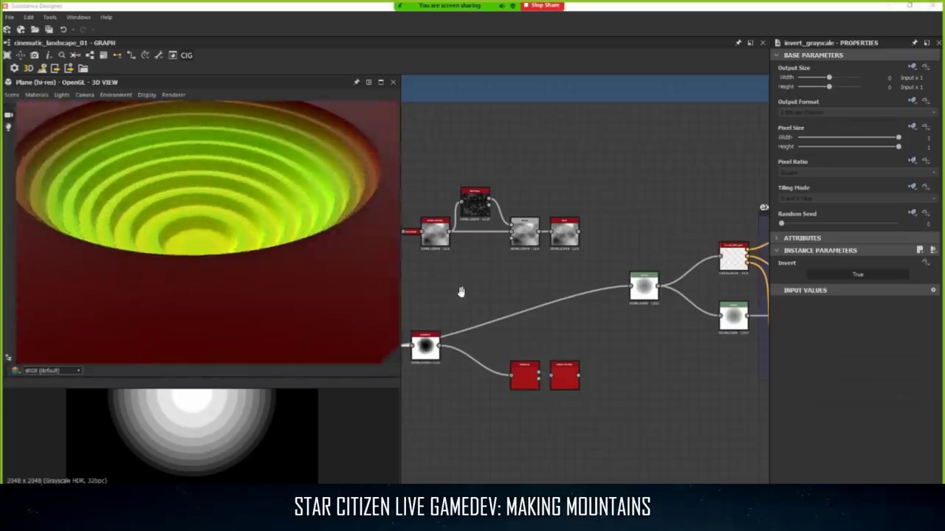
{"action": "middle_click_drag", "start_coordinate": [460, 293], "coordinate": [568, 296]}
{"action": "scroll", "coordinate": [565, 296], "scroll_direction": "down", "scroll_amount": 3}
{"action": "scroll", "coordinate": [493, 316], "scroll_direction": "up", "scroll_amount": 4}
{"action": "mouse_move", "coordinate": [214, 208]}
{"action": "left_mouse_down"}
{"action": "mouse_move", "coordinate": [186, 226]}
{"action": "mouse_move", "coordinate": [201, 237]}
{"action": "mouse_move", "coordinate": [212, 222]}
{"action": "left_mouse_up"}
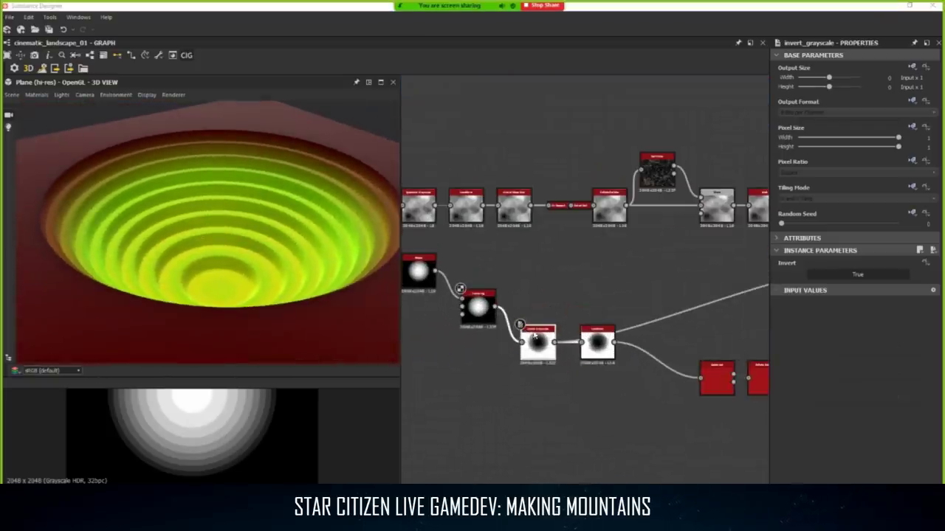
Open the main Levels node and set its output range to run from black to mid-grey.
{"action": "scroll", "coordinate": [552, 370], "scroll_direction": "up", "scroll_amount": 1}
{"action": "middle_click_drag", "start_coordinate": [759, 289], "coordinate": [503, 310]}
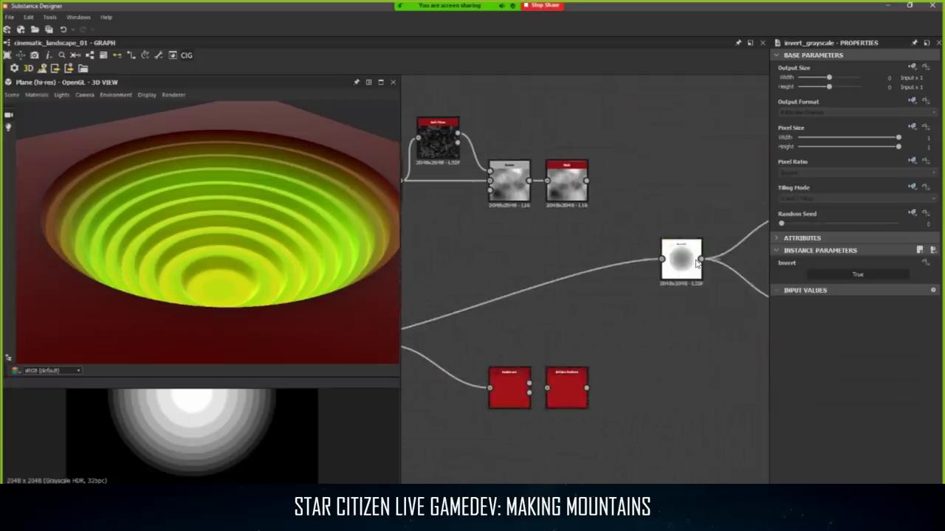
{"action": "double_click", "coordinate": [693, 267]}
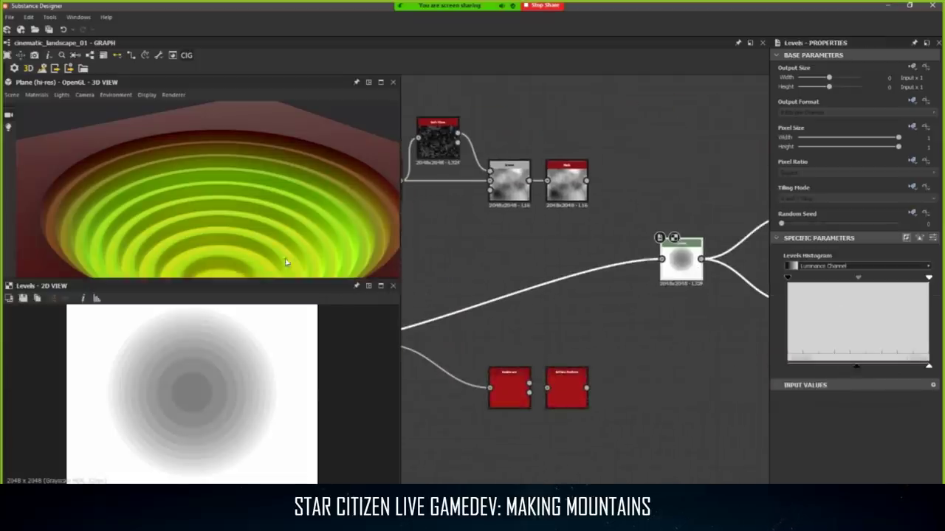
{"action": "left_click_drag", "start_coordinate": [287, 263], "coordinate": [291, 239]}
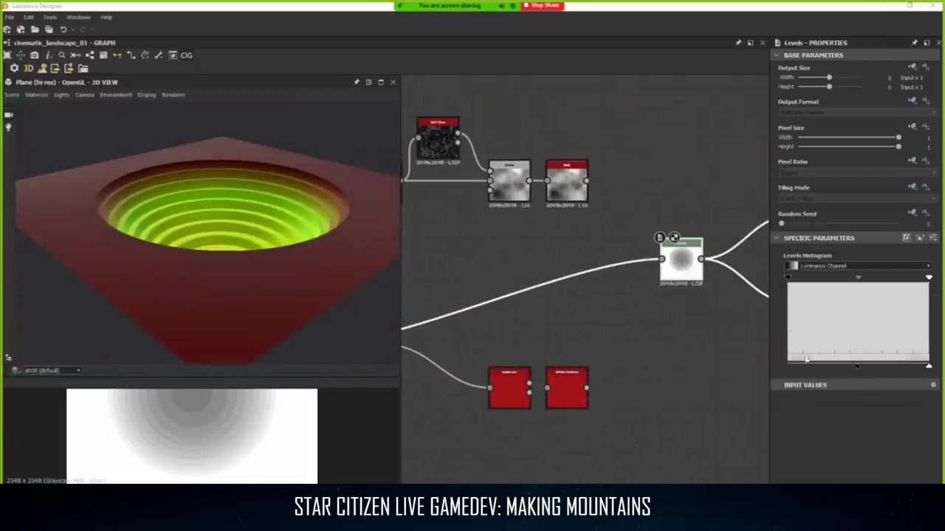
{"action": "left_click_drag", "start_coordinate": [155, 211], "coordinate": [176, 215]}
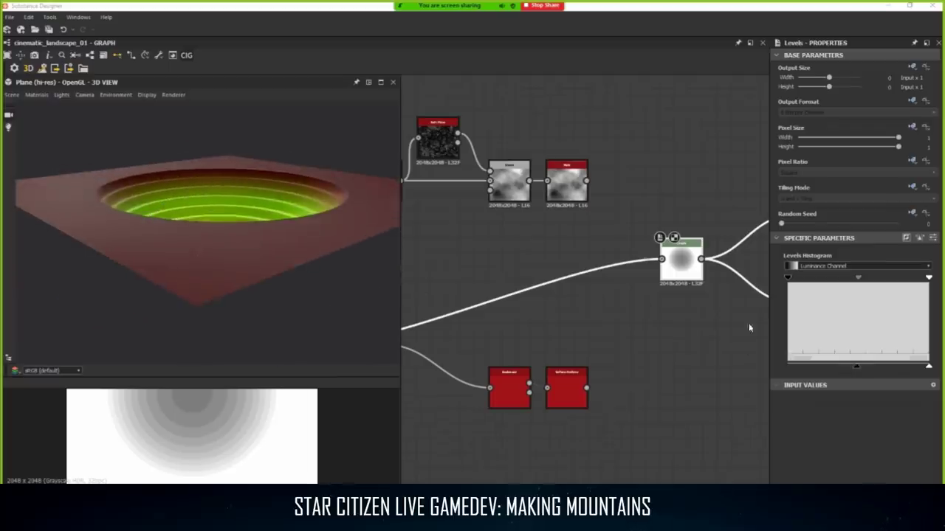
{"action": "left_click_drag", "start_coordinate": [268, 234], "coordinate": [243, 288]}
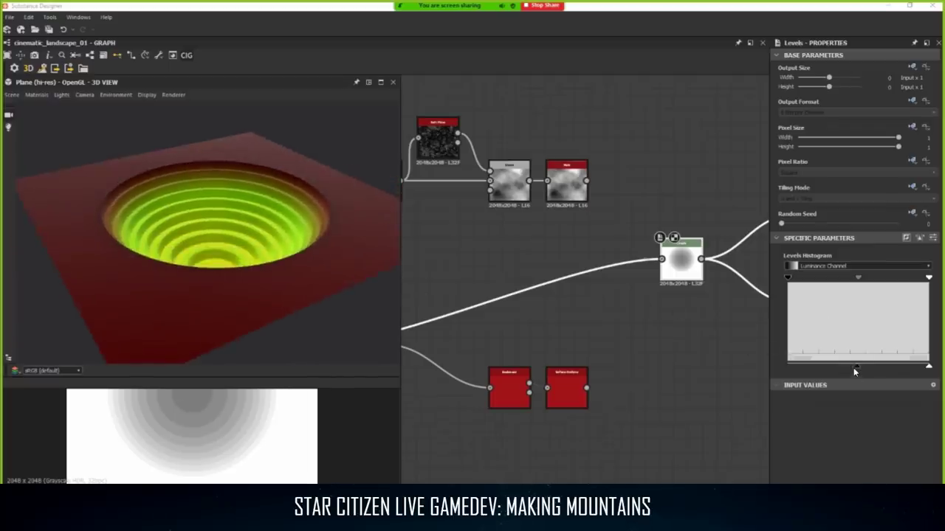
{"action": "mouse_move", "coordinate": [855, 367]}
{"action": "left_mouse_down"}
{"action": "mouse_move", "coordinate": [764, 370]}
{"action": "mouse_move", "coordinate": [911, 369]}
{"action": "mouse_move", "coordinate": [866, 374]}
{"action": "left_mouse_up"}
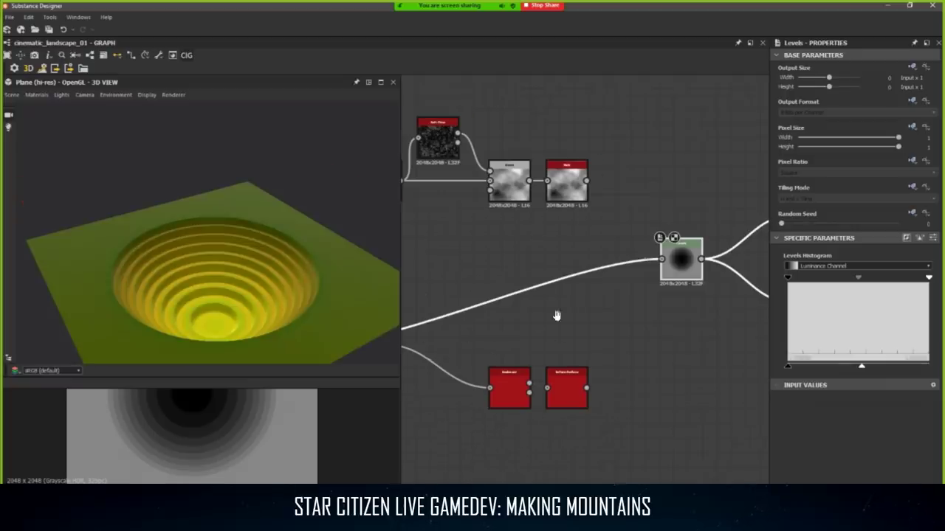
{"action": "scroll", "coordinate": [556, 316], "scroll_direction": "down", "scroll_amount": 3}
{"action": "left_click_drag", "start_coordinate": [264, 289], "coordinate": [243, 266]}
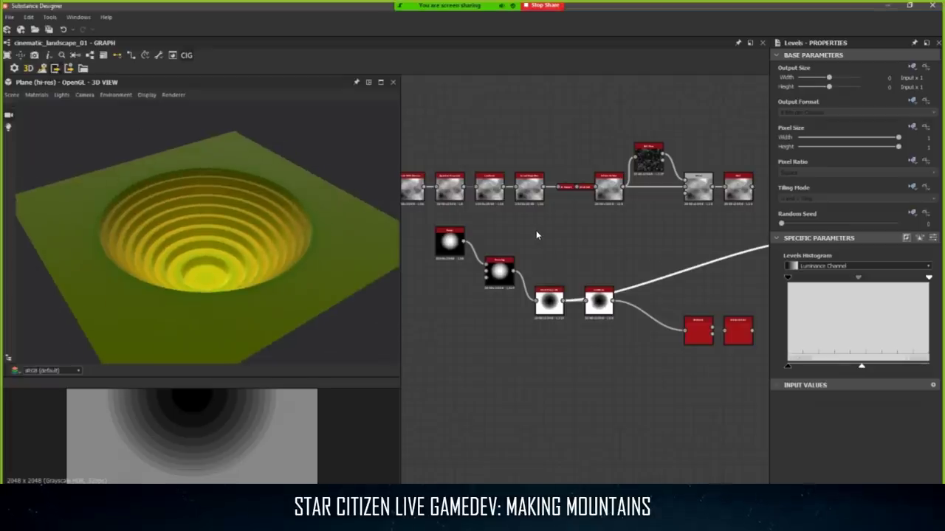
Switch to the Sandbox Editor and fly toward the terraced crater in the planet terrain.
{"action": "key", "text": "alt+Tab"}
{"action": "key", "text": "s"}
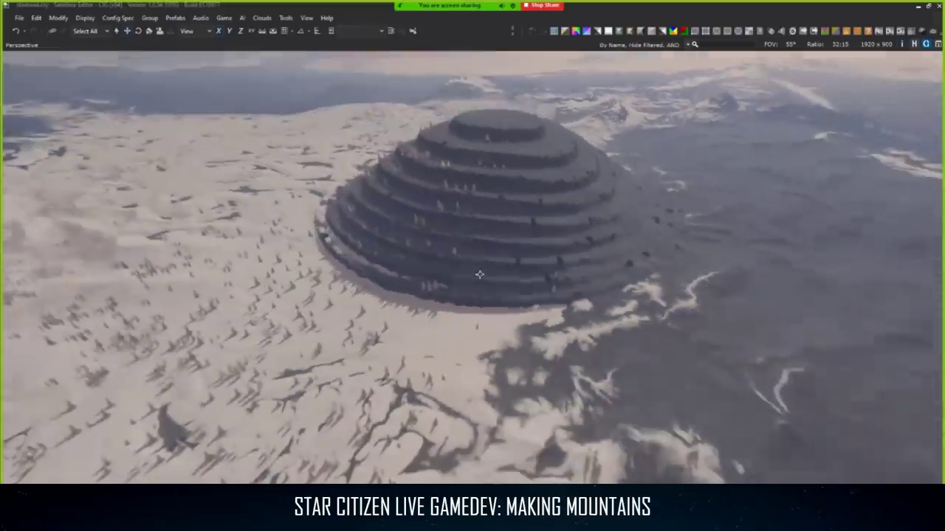
{"action": "right_click", "coordinate": [479, 275]}
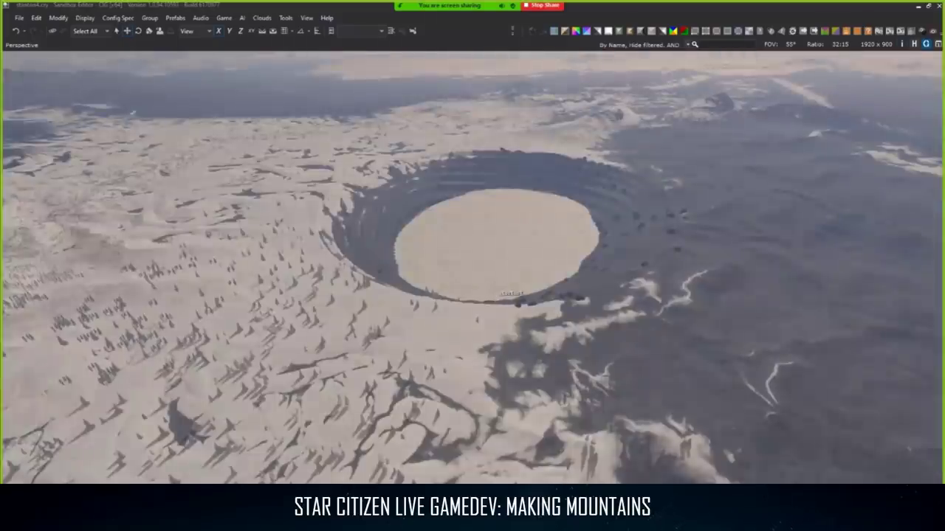
{"action": "right_click_drag", "start_coordinate": [494, 295], "coordinate": [496, 228]}
{"action": "key", "text": "w"}
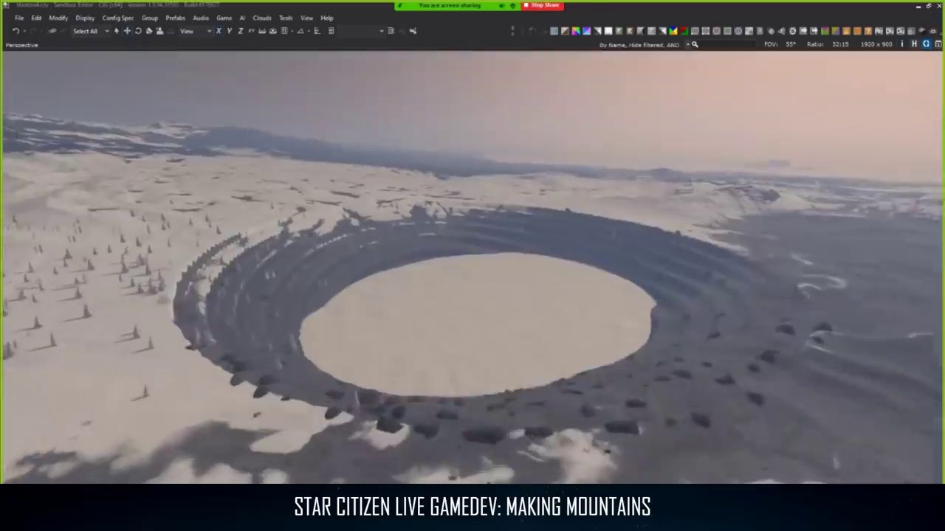
{"action": "key", "text": "w"}
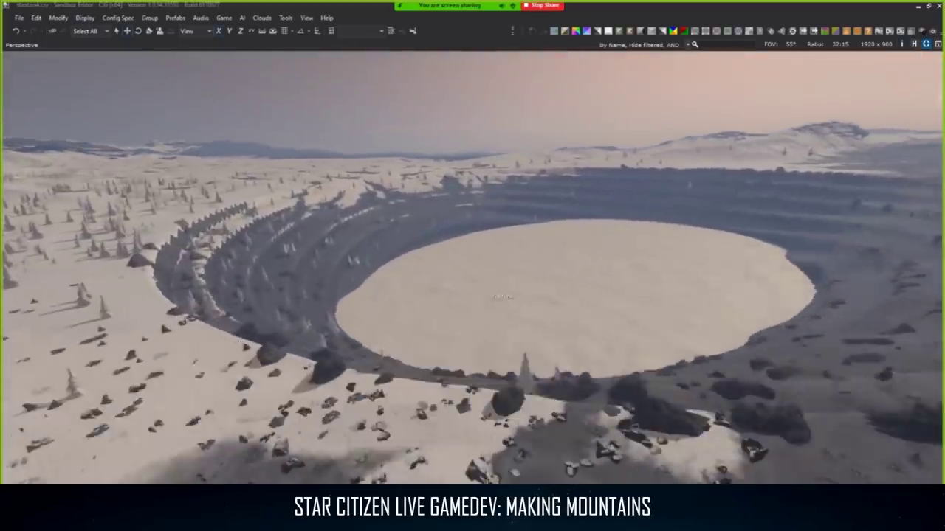
{"action": "key", "text": "w"}
Fly along the crater rim to examine its terraced walls, scattered rocks and flat floor.
{"action": "right_click_drag", "start_coordinate": [496, 295], "coordinate": [565, 295]}
{"action": "key", "text": "w"}
{"action": "key", "text": "a"}
{"action": "key", "text": "d"}
{"action": "key", "text": "s"}
{"action": "key", "text": "w"}
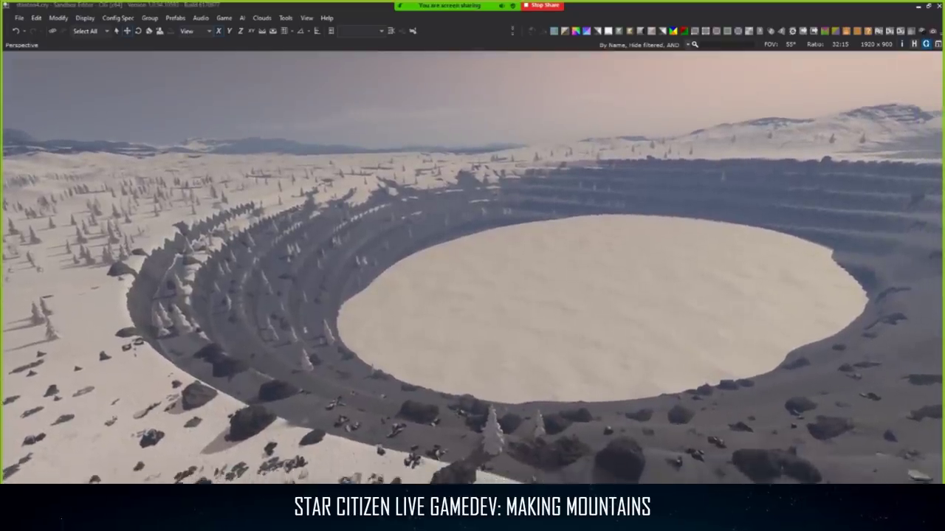
{"action": "key", "text": "w"}
Fly back from the crater to view it within the surrounding forest and snowfields.
{"action": "right_click_drag", "start_coordinate": [453, 333], "coordinate": [480, 347]}
{"action": "key", "text": "s"}
{"action": "key", "text": "w"}
{"action": "key", "text": "s"}
{"action": "right_click_drag", "start_coordinate": [400, 92], "coordinate": [405, 105]}
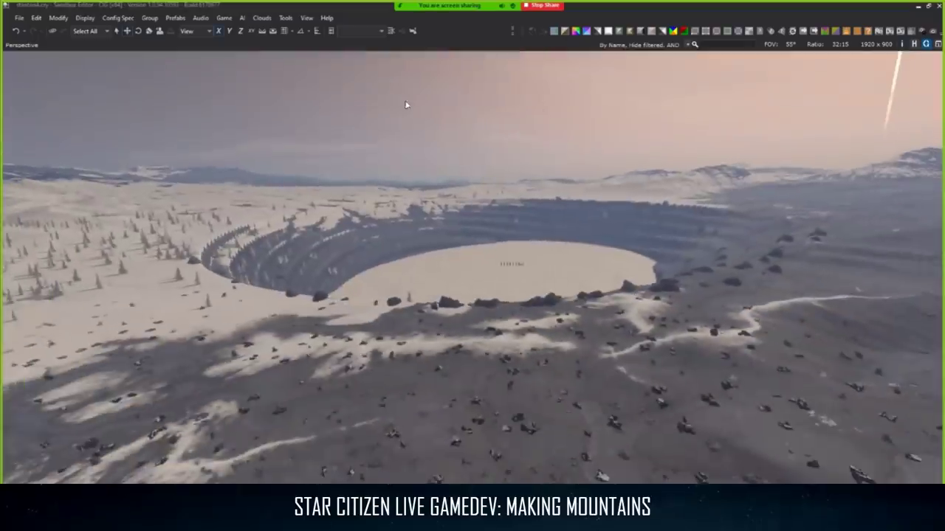
{"action": "key", "text": "a"}
{"action": "key", "text": "s"}
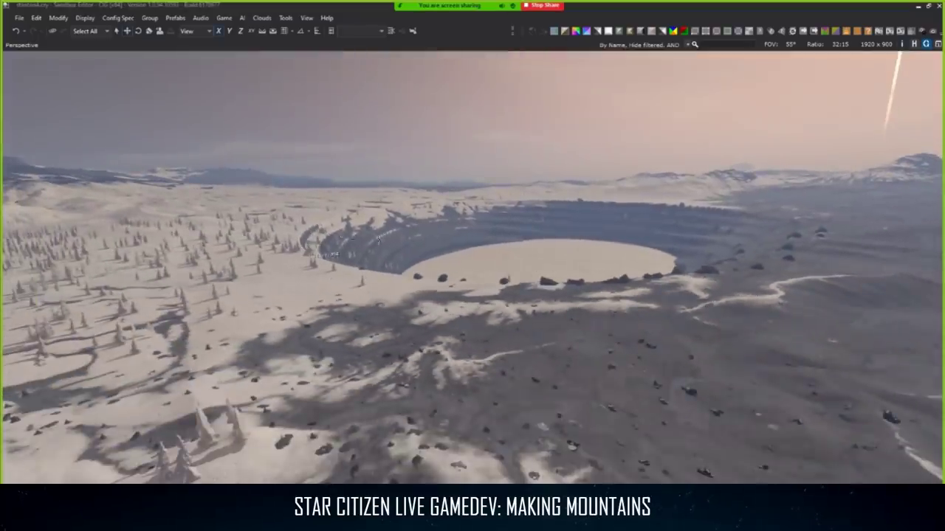
Switch to Substance Designer and examine the crater heightmap in the 2D view and its underside in 3D.
{"action": "key", "text": "alt+Tab"}
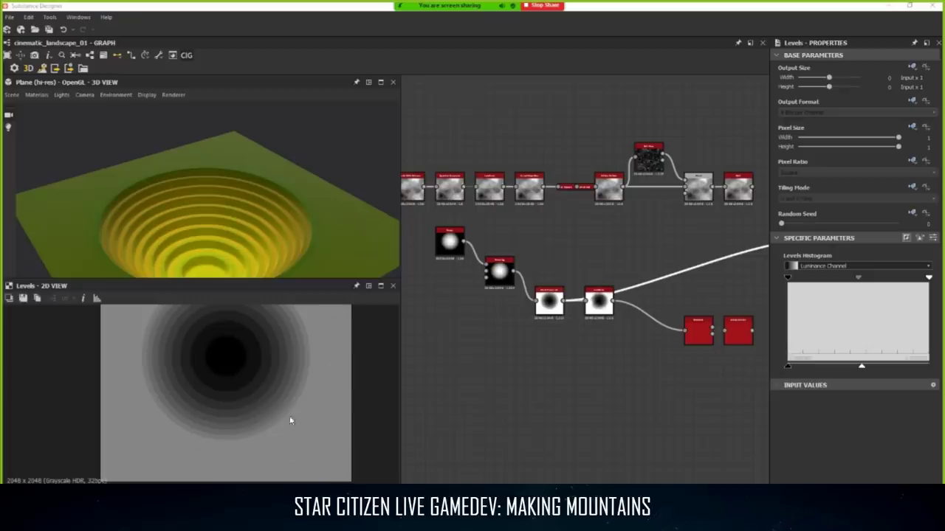
{"action": "scroll", "coordinate": [283, 385], "scroll_direction": "up", "scroll_amount": 2}
{"action": "middle_click_drag", "start_coordinate": [283, 385], "coordinate": [280, 411]}
{"action": "scroll", "coordinate": [281, 412], "scroll_direction": "down", "scroll_amount": 1}
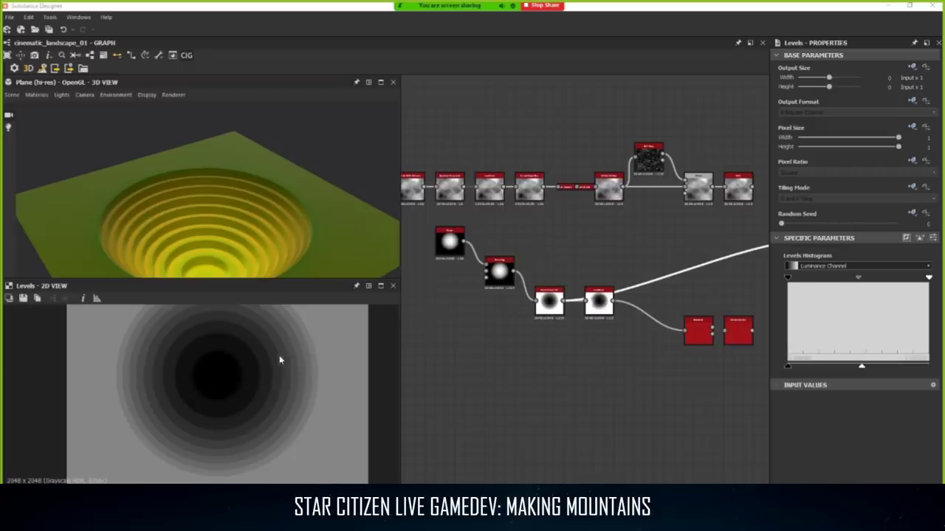
{"action": "left_click_drag", "start_coordinate": [267, 248], "coordinate": [311, 216]}
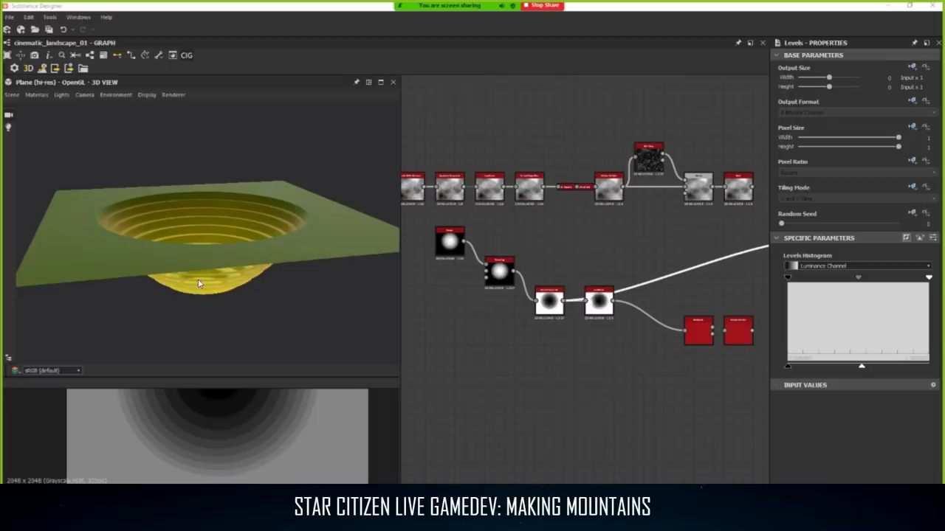
Switch to the Sandbox Editor and fly across the snowfield to the rim of the terraced crater.
{"action": "key", "text": "alt+Tab"}
{"action": "key", "text": "w"}
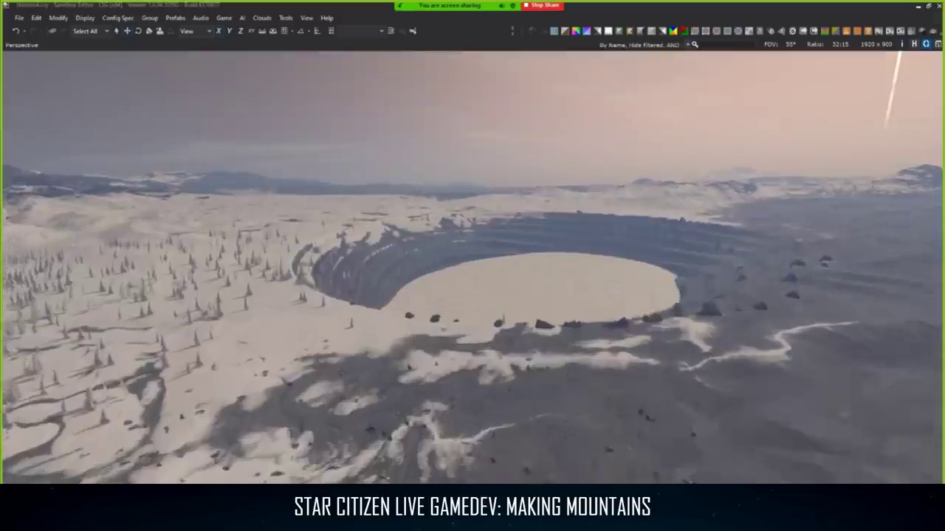
{"action": "right_click_drag", "start_coordinate": [456, 299], "coordinate": [329, 286]}
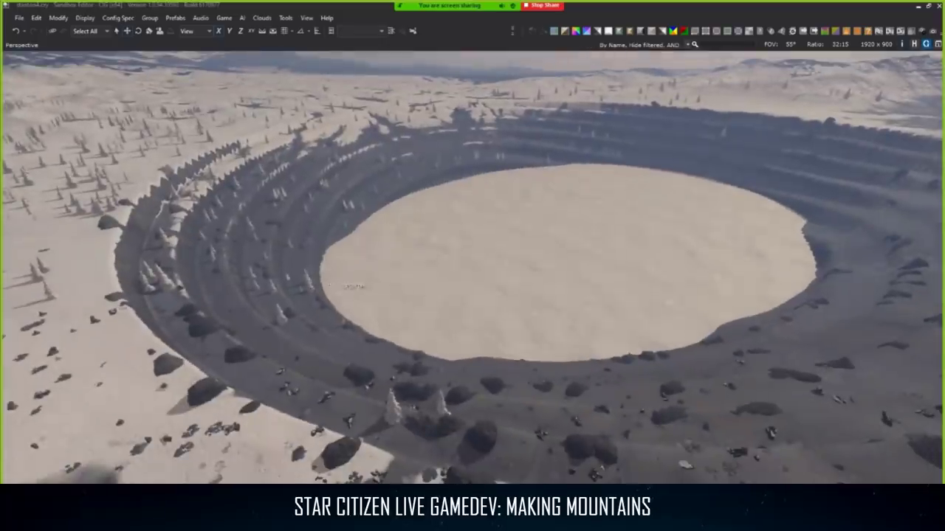
{"action": "key", "text": "d"}
{"action": "right_click_drag", "start_coordinate": [590, 319], "coordinate": [521, 319]}
{"action": "key", "text": "w"}
{"action": "key", "text": "d"}
{"action": "key", "text": "a"}
{"action": "key", "text": "s"}
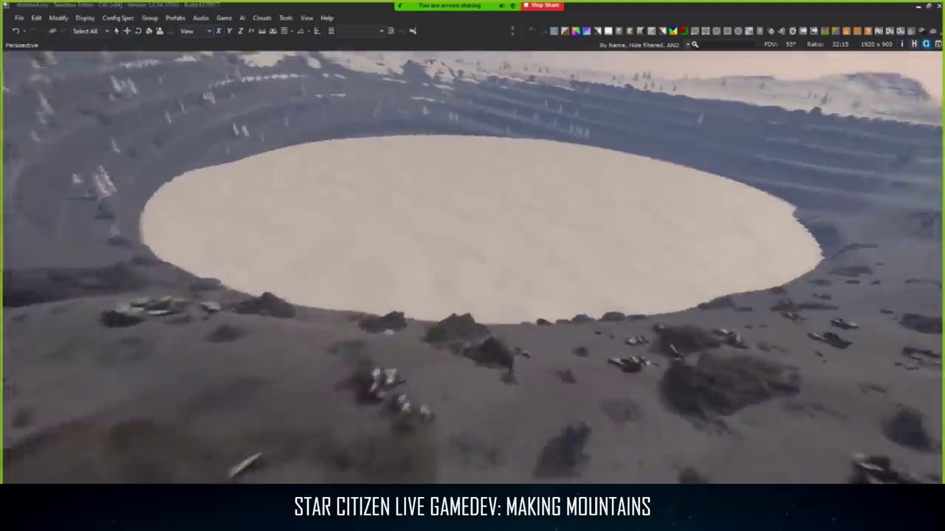
Fly down over the crater's flat floor, then pull back to frame the whole crater.
{"action": "key", "text": "w"}
{"action": "right_click_drag", "start_coordinate": [520, 319], "coordinate": [376, 298]}
{"action": "right_click_drag", "start_coordinate": [517, 294], "coordinate": [516, 316]}
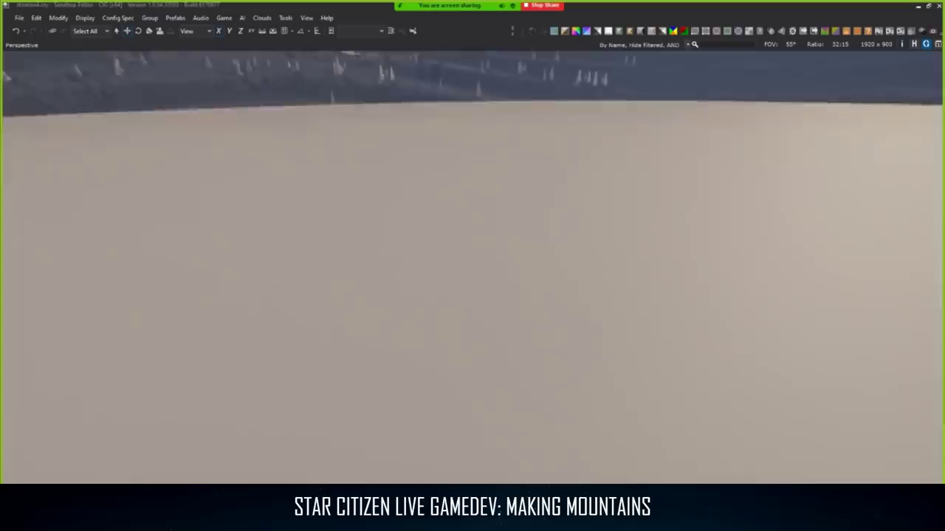
{"action": "key", "text": "s"}
{"action": "mouse_move", "coordinate": [460, 274]}
{"action": "right_mouse_down"}
{"action": "mouse_move", "coordinate": [461, 289]}
{"action": "mouse_move", "coordinate": [471, 289]}
{"action": "right_mouse_up"}
{"action": "key", "text": "w"}
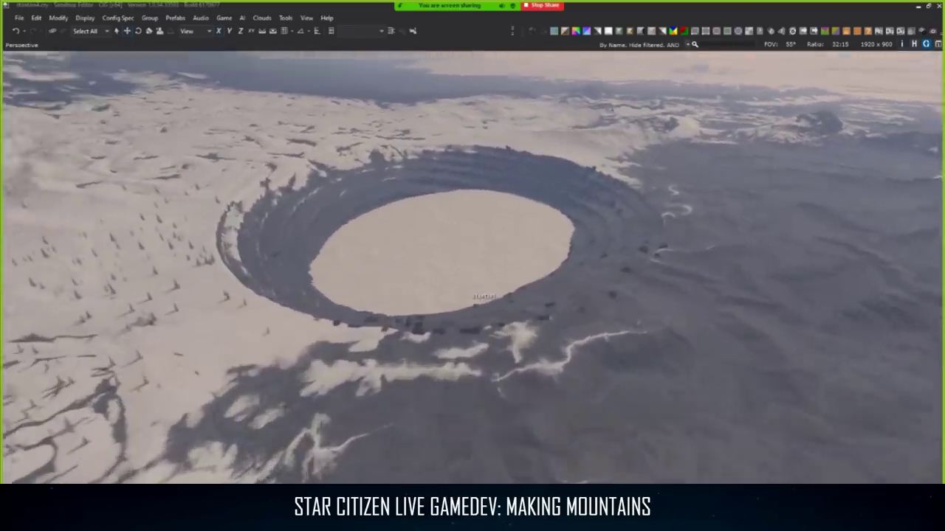
Examine the crater's terraced walls and rock-strewn rim from an elevated viewpoint.
{"action": "scroll", "coordinate": [467, 289], "scroll_direction": "up", "scroll_amount": 3}
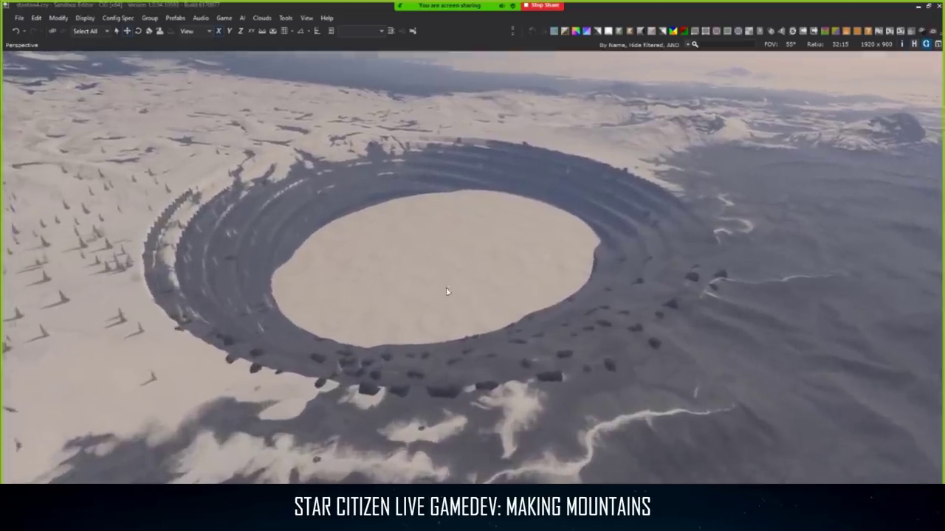
{"action": "right_click_drag", "start_coordinate": [447, 292], "coordinate": [527, 218]}
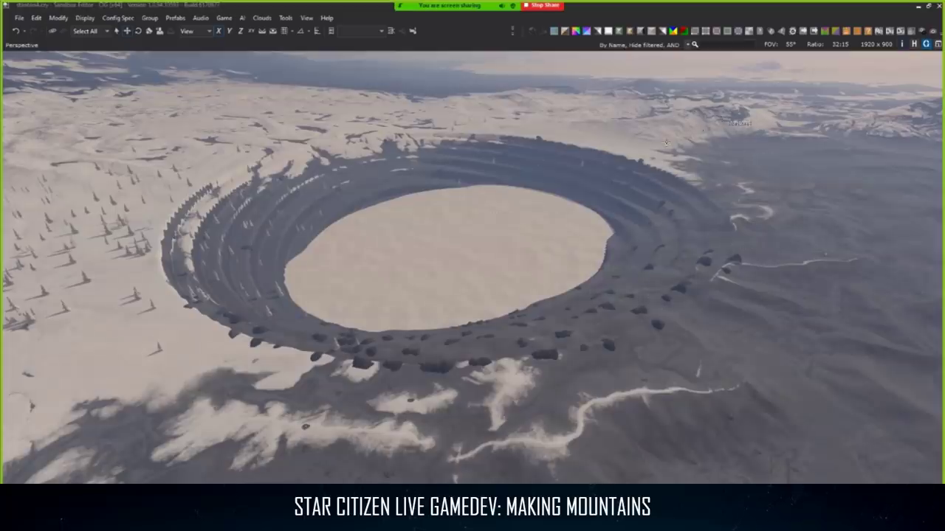
{"action": "right_click_drag", "start_coordinate": [666, 142], "coordinate": [593, 214]}
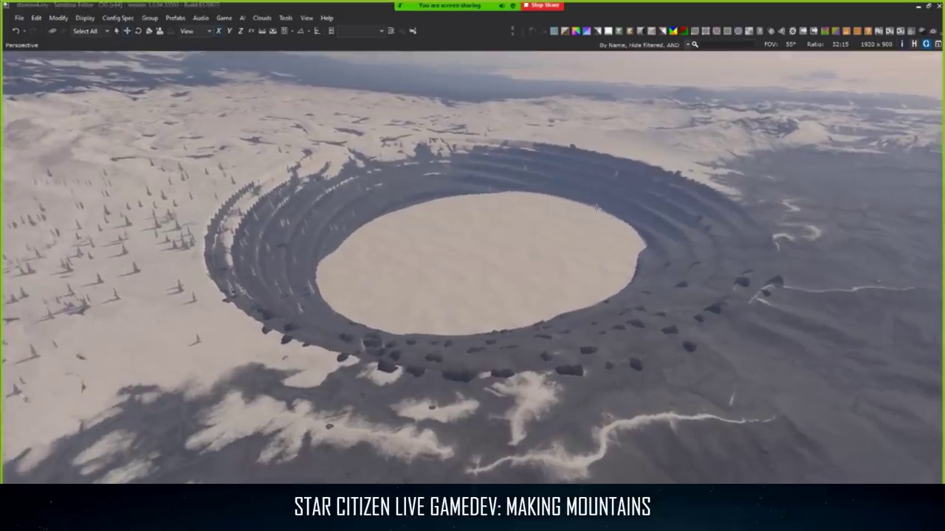
{"action": "scroll", "coordinate": [596, 208], "scroll_direction": "up", "scroll_amount": 2}
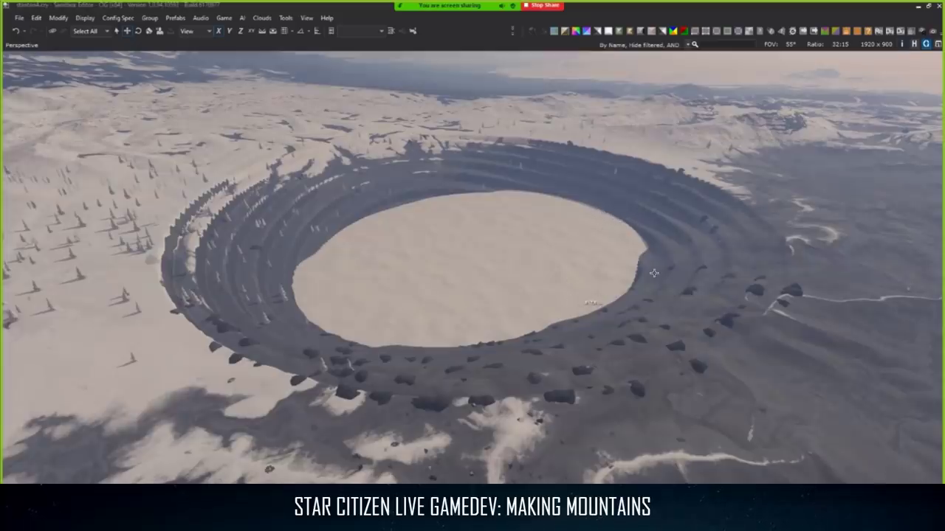
{"action": "right_click_drag", "start_coordinate": [594, 279], "coordinate": [583, 276]}
{"action": "key", "text": "s"}
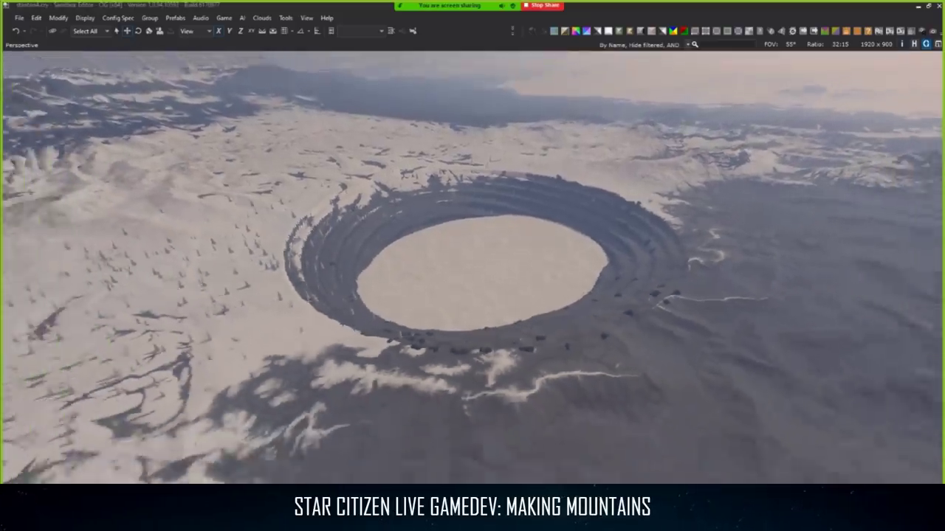
Fly high above the planet terrain to survey the crater among its neighbours and return to its rim.
{"action": "key", "text": "s"}
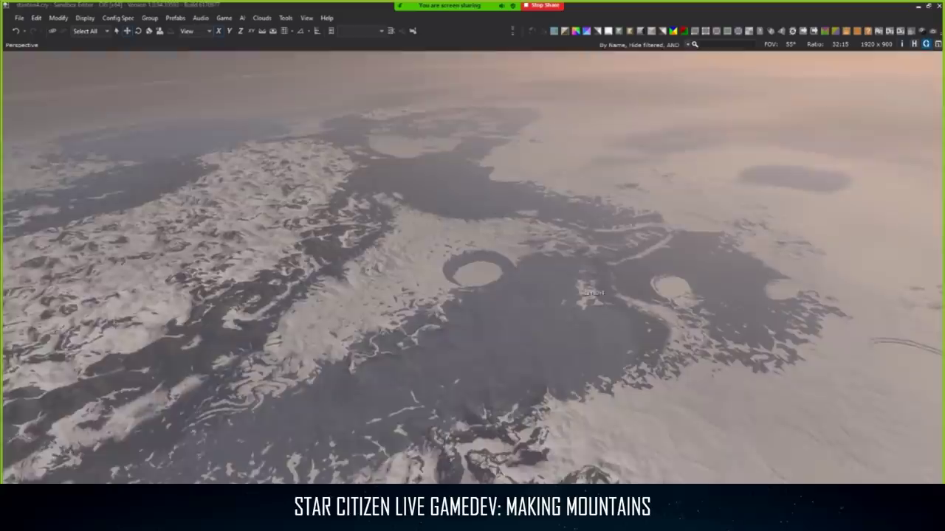
{"action": "key", "text": "w"}
{"action": "key", "text": "w"}
{"action": "right_click_drag", "start_coordinate": [583, 276], "coordinate": [575, 281]}
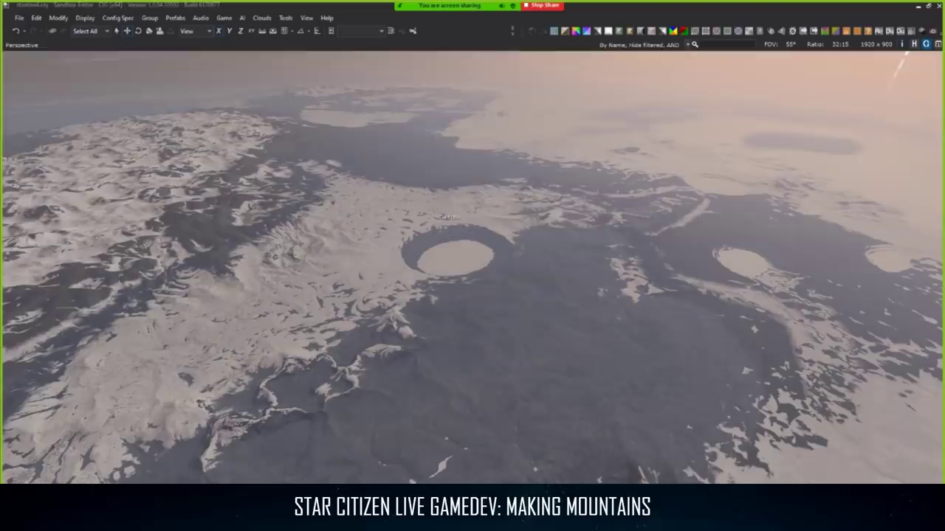
{"action": "right_click_drag", "start_coordinate": [431, 212], "coordinate": [430, 226]}
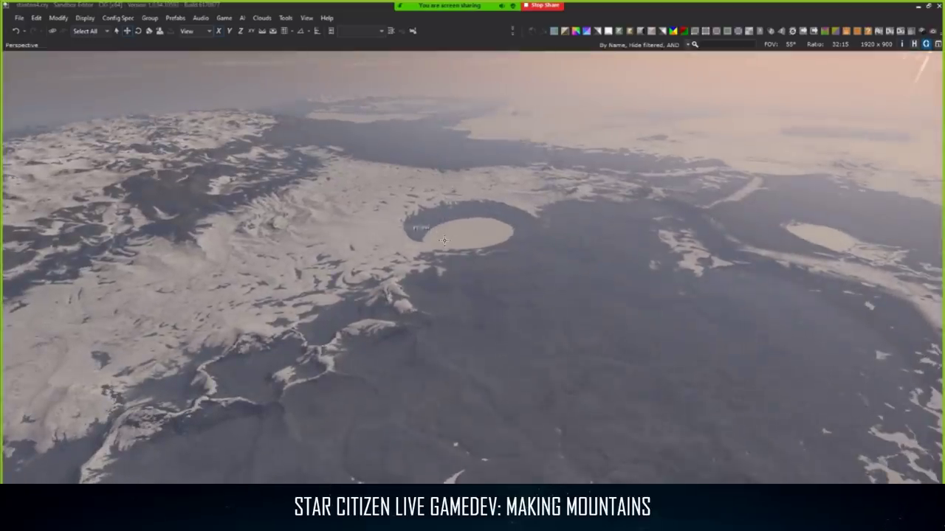
{"action": "key", "text": "w"}
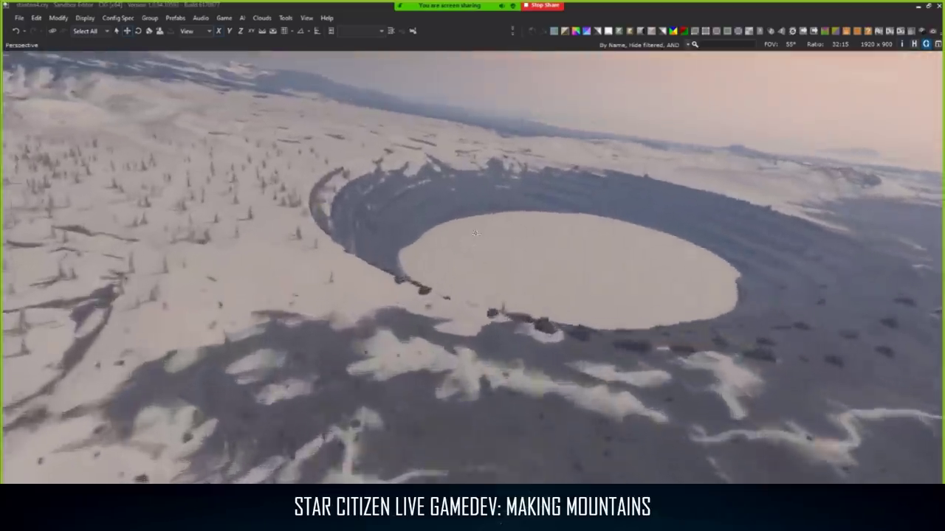
Switch to Substance Designer, move the Landform node below Invert Grayscale, and show its output in the 2D view.
{"action": "key", "text": "alt+Tab"}
{"action": "scroll", "coordinate": [598, 316], "scroll_direction": "up", "scroll_amount": 5}
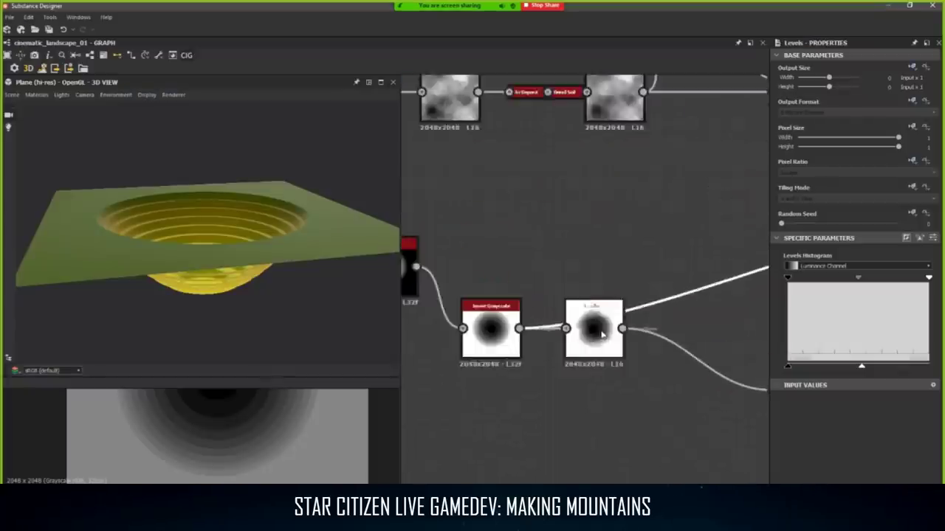
{"action": "left_click", "coordinate": [598, 316]}
{"action": "left_click_drag", "start_coordinate": [678, 324], "coordinate": [678, 410]}
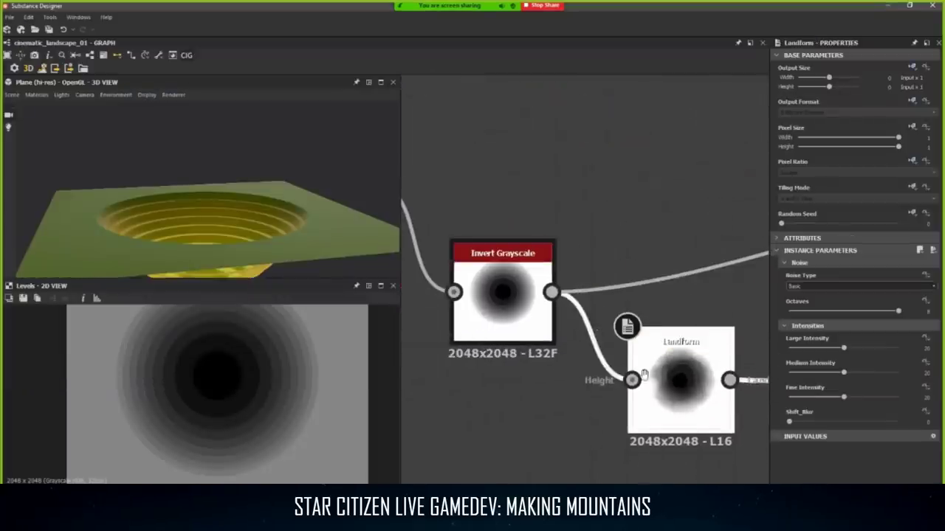
{"action": "middle_click_drag", "start_coordinate": [677, 399], "coordinate": [640, 298]}
{"action": "scroll", "coordinate": [640, 297], "scroll_direction": "down", "scroll_amount": 1}
{"action": "double_click", "coordinate": [640, 304]}
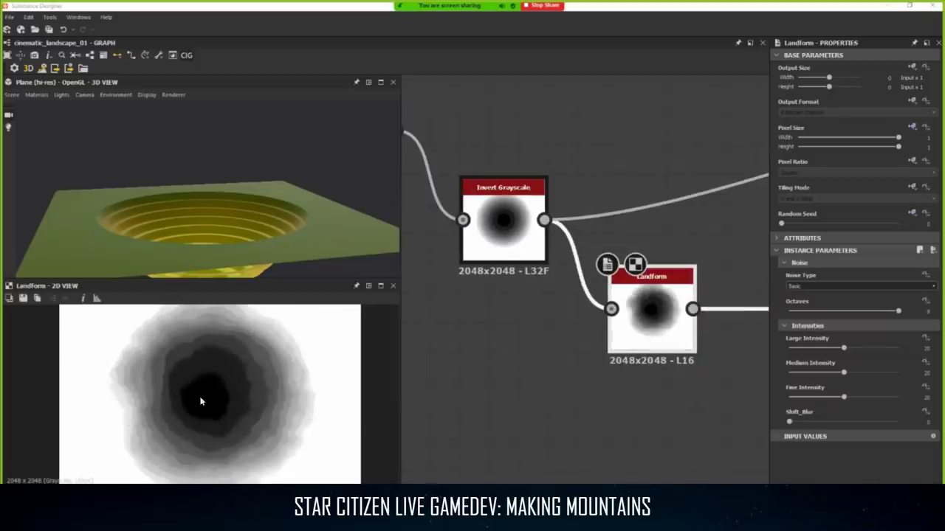
Compare the Invert Grayscale and Landform outputs in the 2D view, looking closely at the terrace edges.
{"action": "double_click", "coordinate": [504, 253]}
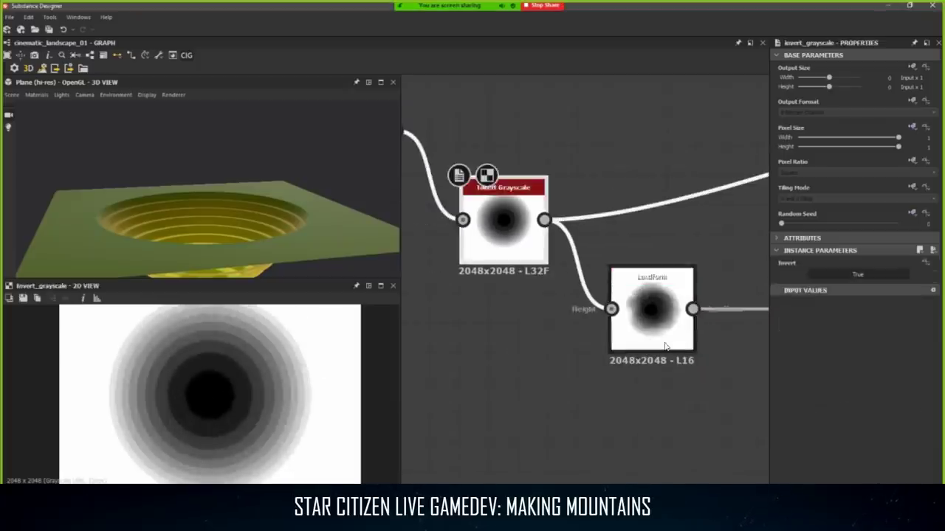
{"action": "double_click", "coordinate": [665, 347]}
{"action": "scroll", "coordinate": [278, 370], "scroll_direction": "up", "scroll_amount": 3}
{"action": "middle_click_drag", "start_coordinate": [258, 306], "coordinate": [253, 354]}
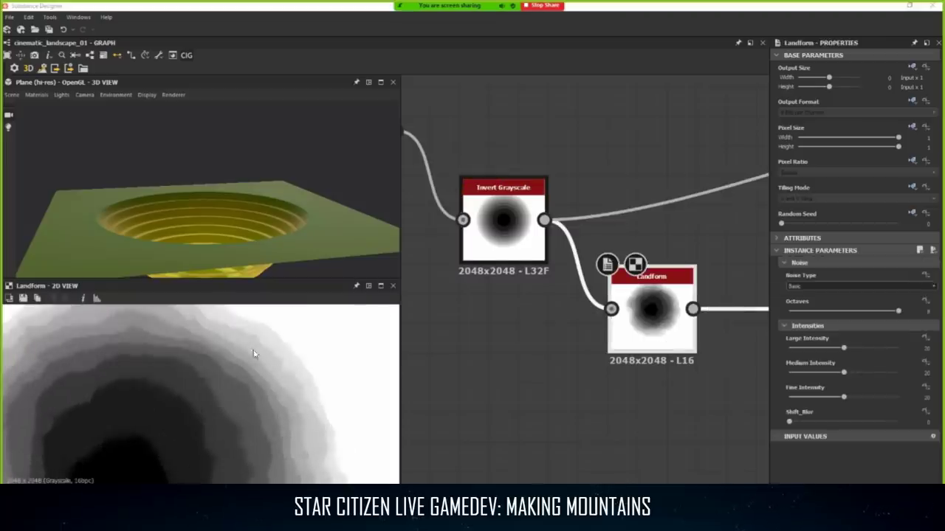
{"action": "double_click", "coordinate": [504, 221]}
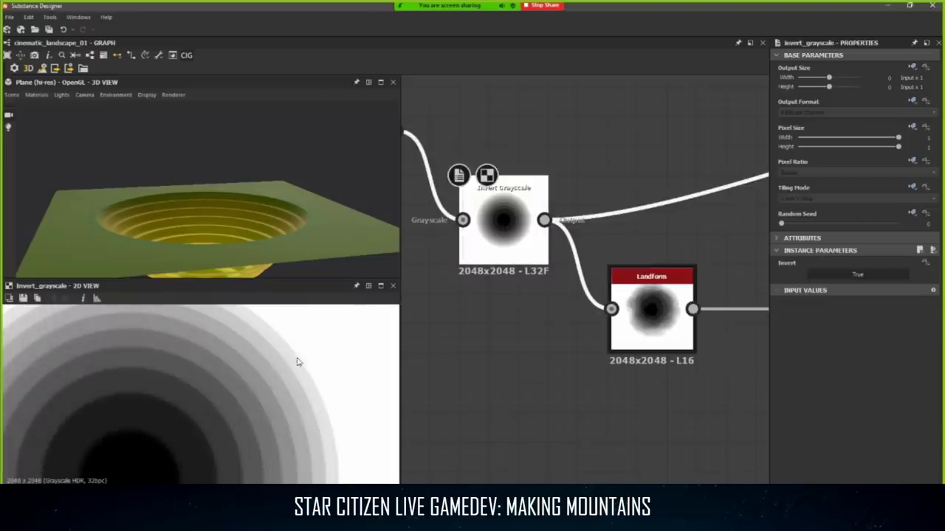
{"action": "double_click", "coordinate": [638, 307]}
Examine the noise-distorted terrace edges of the Landform output around the crater in the 2D view.
{"action": "scroll", "coordinate": [639, 310], "scroll_direction": "up", "scroll_amount": 3}
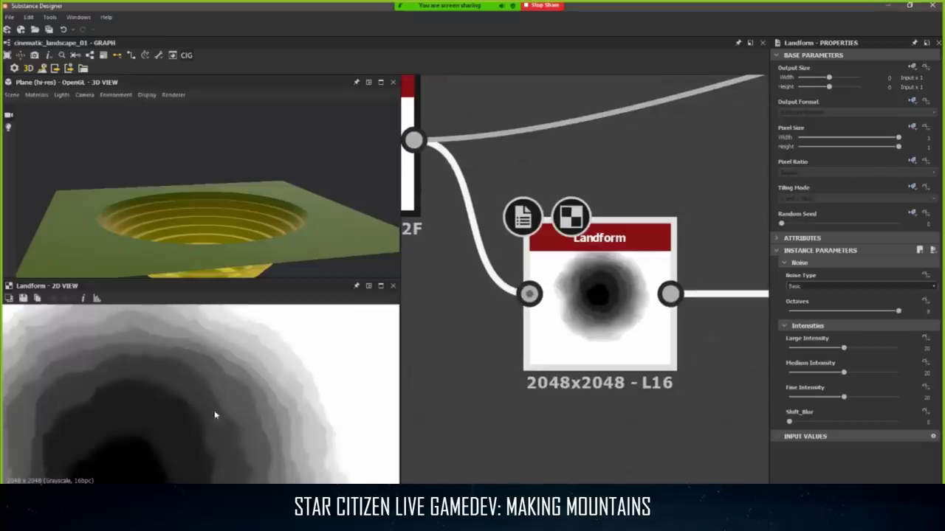
{"action": "scroll", "coordinate": [279, 375], "scroll_direction": "down", "scroll_amount": 2}
{"action": "scroll", "coordinate": [221, 357], "scroll_direction": "up", "scroll_amount": 3}
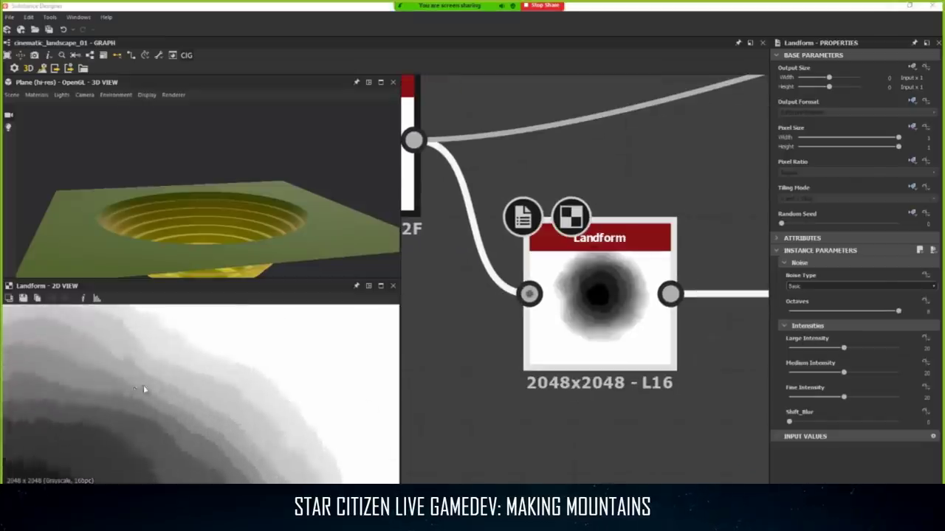
{"action": "middle_click_drag", "start_coordinate": [143, 387], "coordinate": [332, 395]}
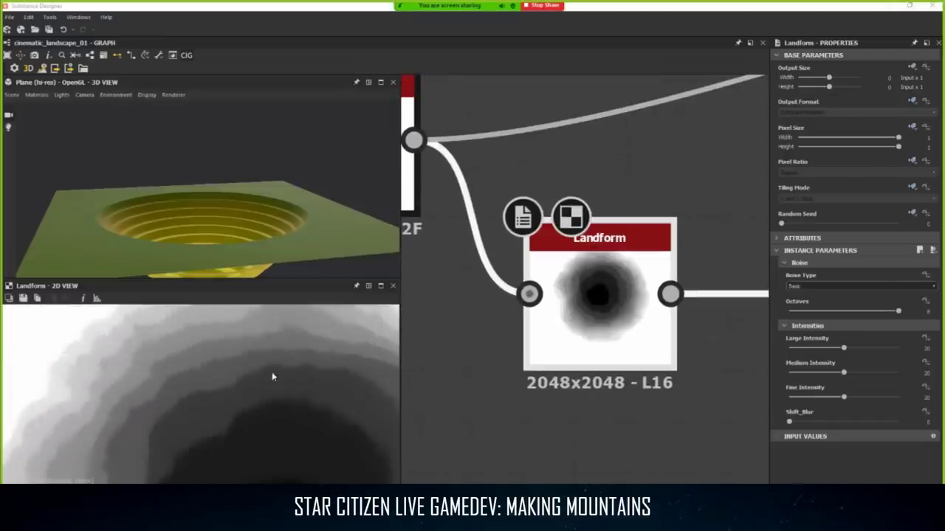
{"action": "middle_click_drag", "start_coordinate": [273, 377], "coordinate": [67, 309]}
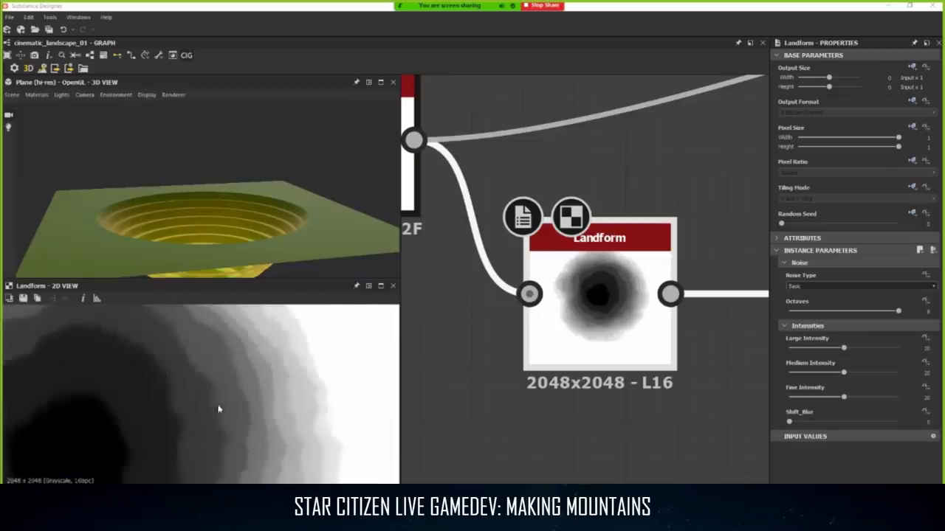
{"action": "scroll", "coordinate": [276, 397], "scroll_direction": "down", "scroll_amount": 2}
{"action": "middle_click_drag", "start_coordinate": [258, 379], "coordinate": [253, 372]}
{"action": "scroll", "coordinate": [249, 398], "scroll_direction": "down", "scroll_amount": 2}
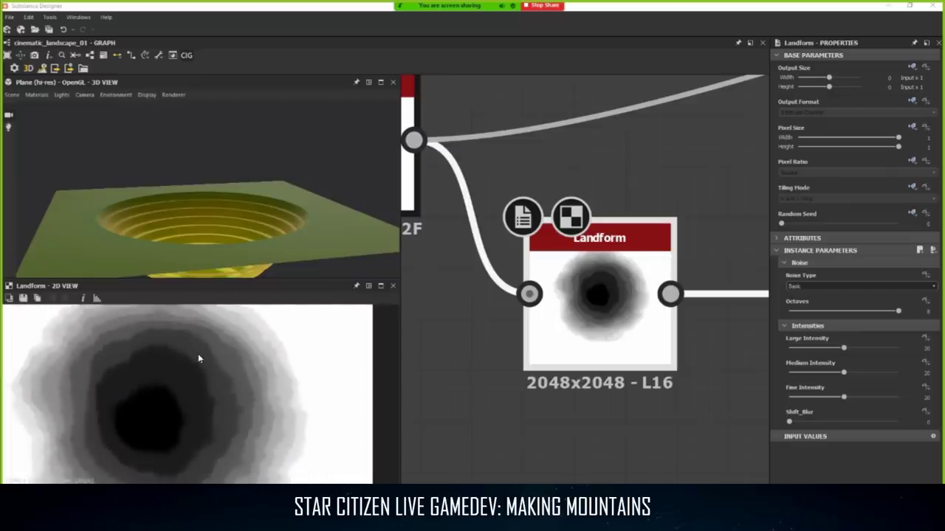
Move the Sediment node close beside the Landform node in the graph.
{"action": "middle_click_drag", "start_coordinate": [690, 324], "coordinate": [517, 310]}
{"action": "scroll", "coordinate": [516, 310], "scroll_direction": "down", "scroll_amount": 6}
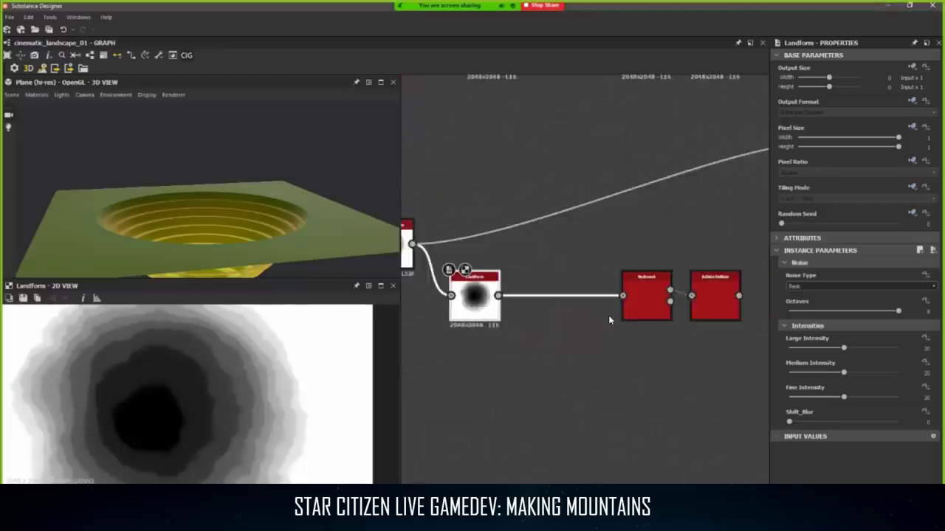
{"action": "scroll", "coordinate": [610, 319], "scroll_direction": "up", "scroll_amount": 1}
{"action": "middle_click_drag", "start_coordinate": [610, 319], "coordinate": [631, 322]}
{"action": "left_click_drag", "start_coordinate": [677, 321], "coordinate": [556, 316]}
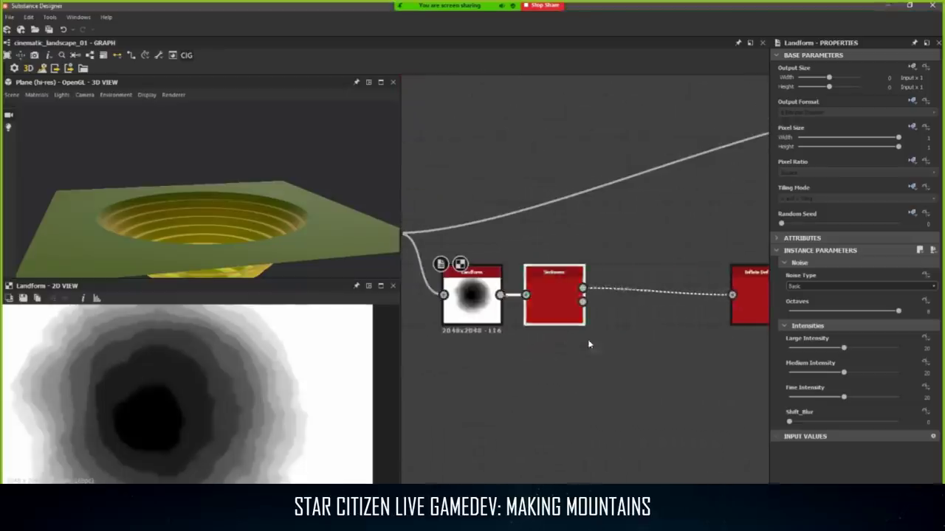
{"action": "middle_click_drag", "start_coordinate": [588, 344], "coordinate": [671, 377]}
{"action": "scroll", "coordinate": [540, 346], "scroll_direction": "up", "scroll_amount": 2}
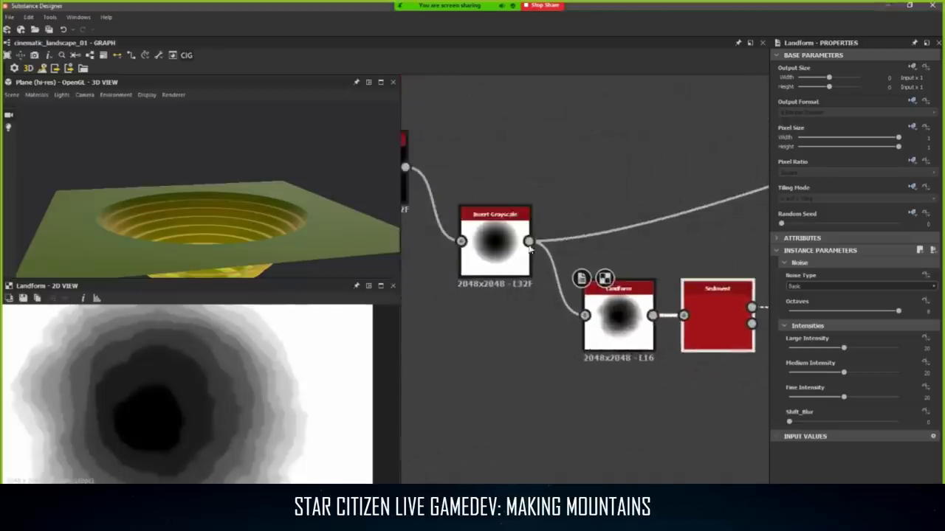
Show the Invert Grayscale output in the 2D view and examine its concentric terraces.
{"action": "double_click", "coordinate": [494, 248]}
{"action": "middle_click_drag", "start_coordinate": [504, 341], "coordinate": [556, 350]}
{"action": "scroll", "coordinate": [291, 350], "scroll_direction": "up", "scroll_amount": 2}
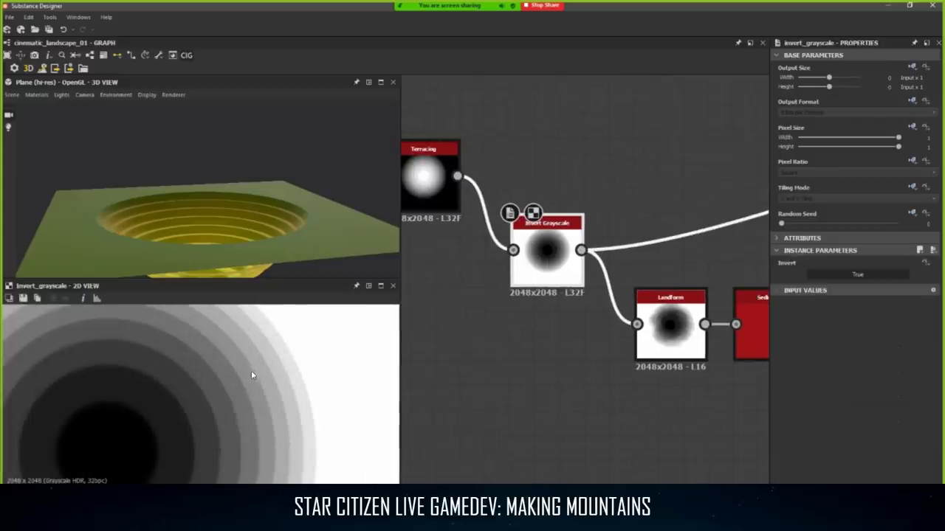
{"action": "middle_click_drag", "start_coordinate": [229, 380], "coordinate": [246, 404]}
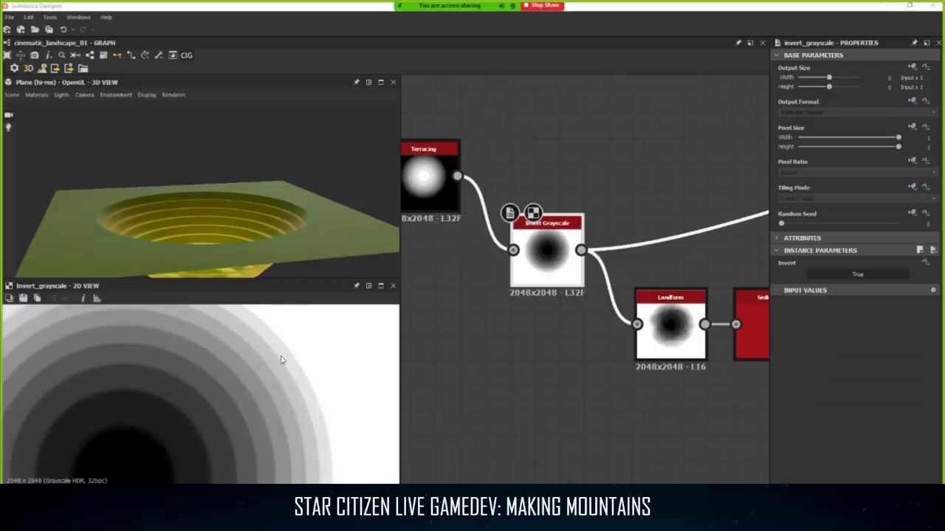
Add a Perlin With Octaves node below Terracing and set its octaves to 8 and distance to 11.
{"action": "middle_click_drag", "start_coordinate": [416, 357], "coordinate": [428, 344]}
{"action": "key", "text": "space"}
{"action": "type", "text": "perlin"}
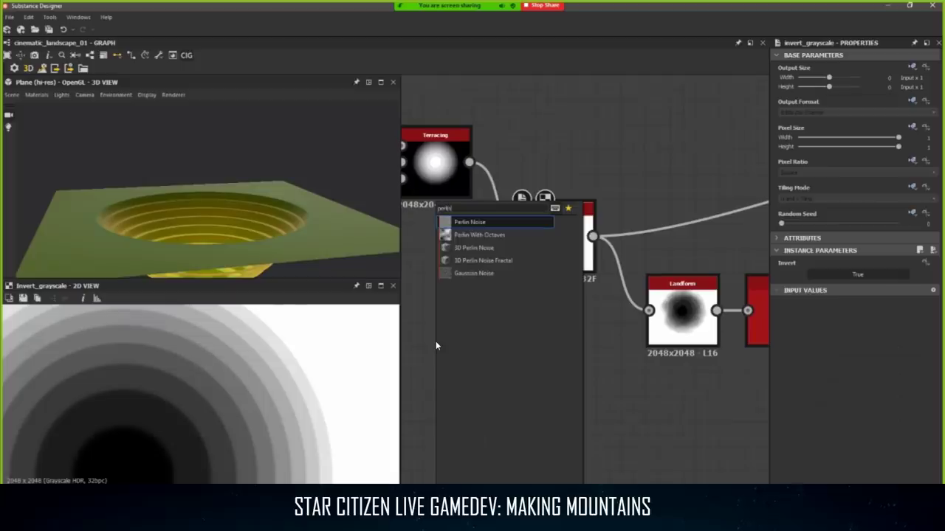
{"action": "key", "text": "Down"}
{"action": "key", "text": "Return"}
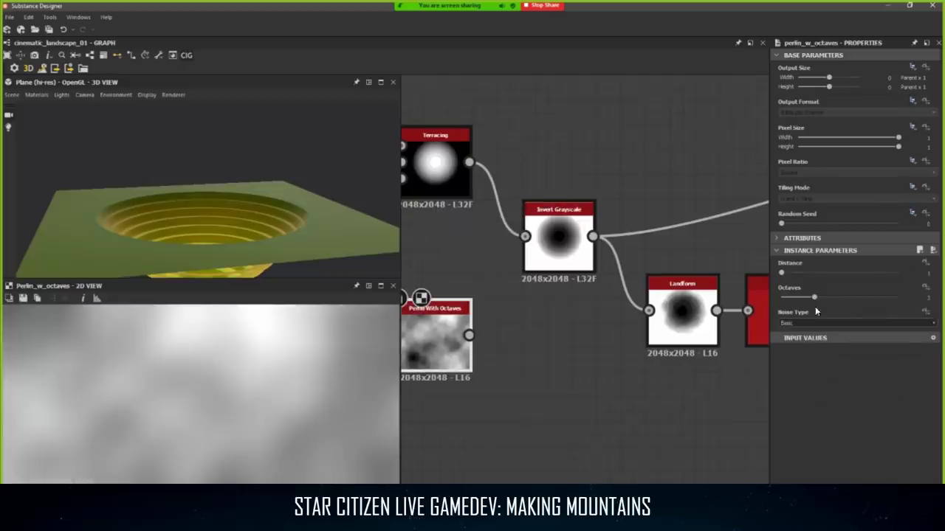
{"action": "left_click_drag", "start_coordinate": [876, 283], "coordinate": [901, 287]}
{"action": "left_click", "coordinate": [804, 272]}
Examine the Perlin With Octaves noise pattern in the 2D view at several magnifications.
{"action": "scroll", "coordinate": [288, 406], "scroll_direction": "down", "scroll_amount": 5}
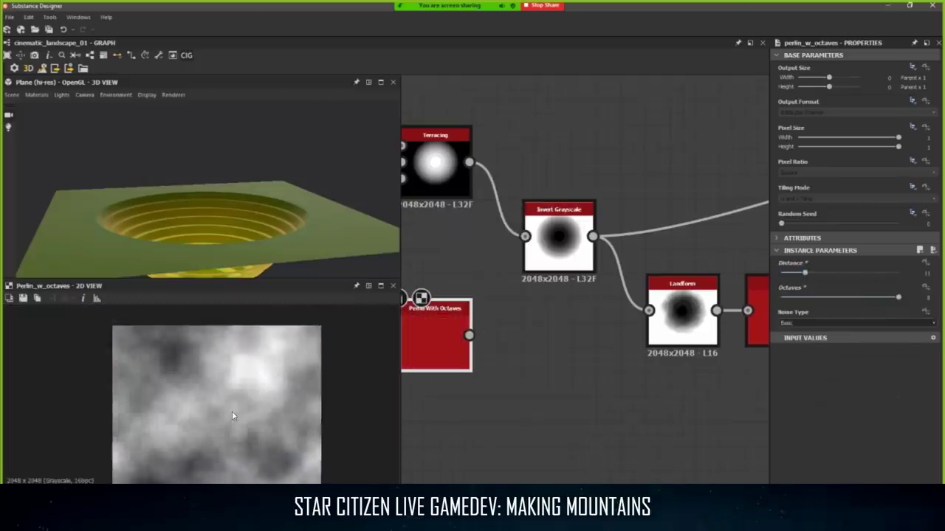
{"action": "middle_click_drag", "start_coordinate": [232, 412], "coordinate": [225, 371]}
{"action": "scroll", "coordinate": [208, 398], "scroll_direction": "up", "scroll_amount": 1}
{"action": "scroll", "coordinate": [205, 409], "scroll_direction": "up", "scroll_amount": 4}
{"action": "scroll", "coordinate": [226, 371], "scroll_direction": "up", "scroll_amount": 2}
{"action": "scroll", "coordinate": [267, 372], "scroll_direction": "down", "scroll_amount": 1}
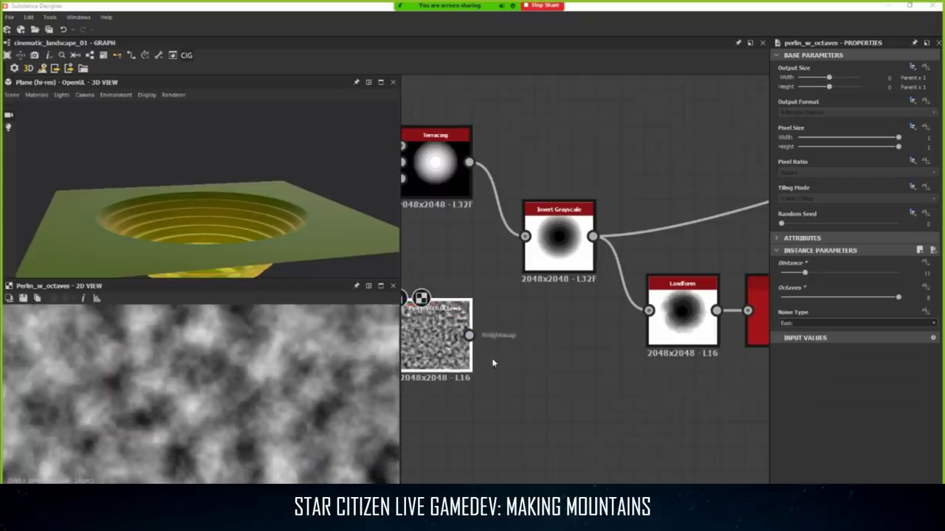
Delete the Perlin With Octaves node and show the Landform output in the 2D view.
{"action": "left_click_drag", "start_coordinate": [443, 321], "coordinate": [516, 346]}
{"action": "key", "text": "Delete"}
{"action": "double_click", "coordinate": [653, 316]}
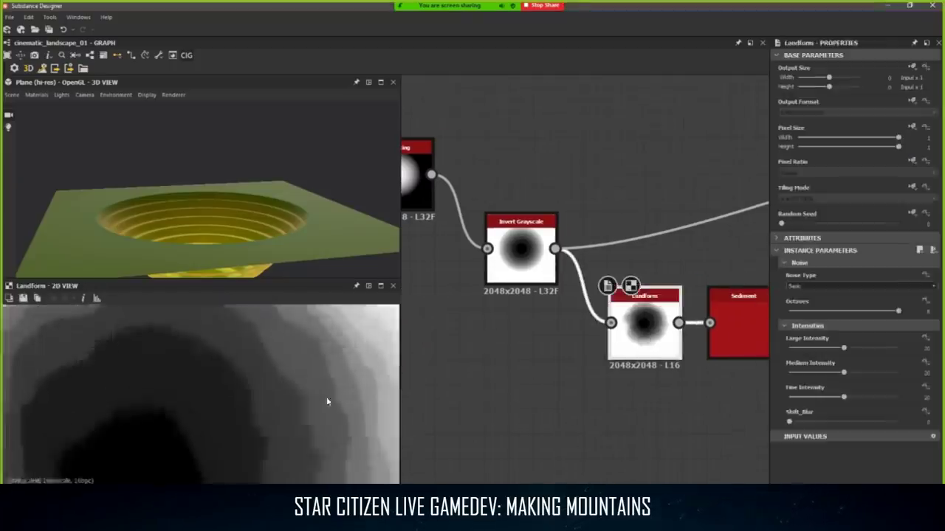
Add a Perlin With Octaves node below Terracing and show its noise in the 2D view.
{"action": "scroll", "coordinate": [330, 398], "scroll_direction": "down", "scroll_amount": 5}
{"action": "middle_click_drag", "start_coordinate": [466, 339], "coordinate": [542, 388]}
{"action": "middle_click_drag", "start_coordinate": [583, 318], "coordinate": [533, 318]}
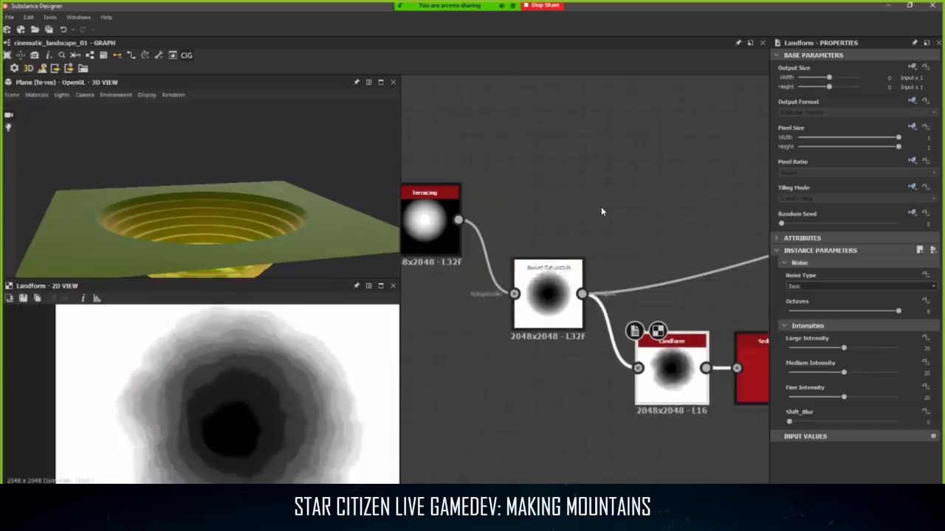
{"action": "left_click", "coordinate": [601, 210]}
{"action": "middle_click_drag", "start_coordinate": [580, 387], "coordinate": [624, 369]}
{"action": "key", "text": "space"}
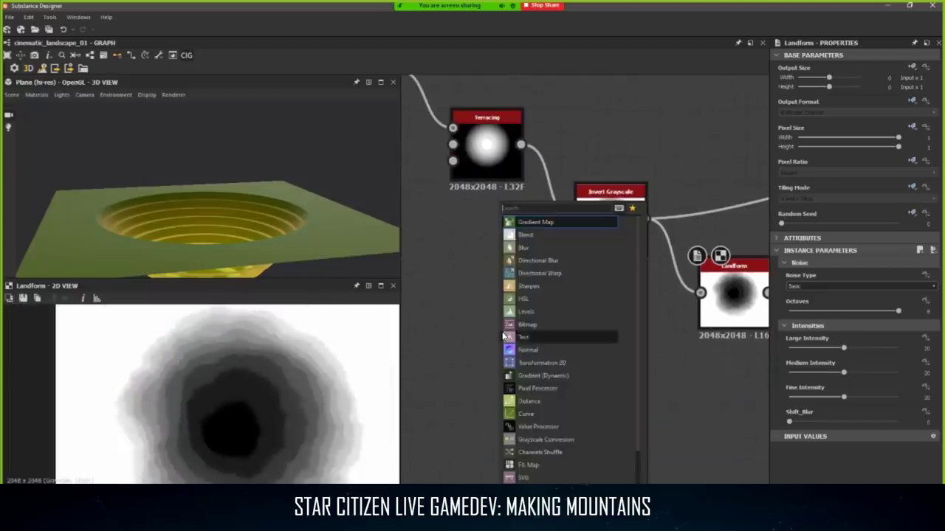
{"action": "type", "text": "perlin"}
{"action": "key", "text": "Down"}
{"action": "key", "text": "Return"}
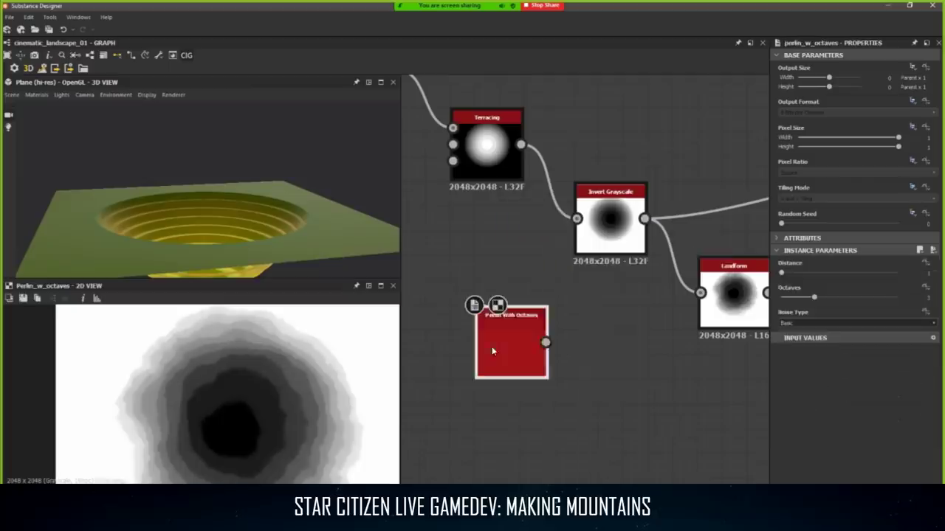
{"action": "double_click", "coordinate": [492, 347]}
{"action": "scroll", "coordinate": [517, 344], "scroll_direction": "up", "scroll_amount": 3}
{"action": "scroll", "coordinate": [552, 350], "scroll_direction": "down", "scroll_amount": 4}
Add a Vortex node fed by the Perlin With Octaves output, place it lower right of that node, and fit its output in the 2D view.
{"action": "key", "text": "space"}
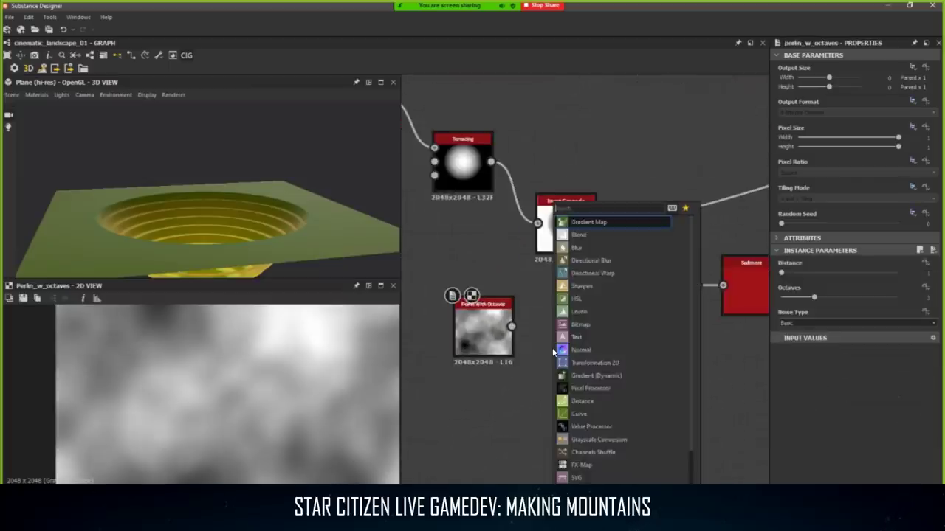
{"action": "type", "text": "curv"}
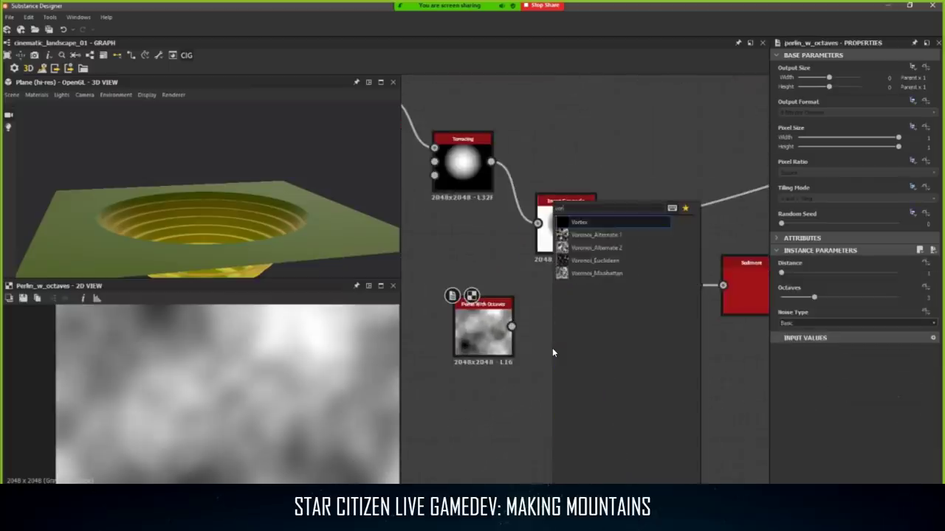
{"action": "key", "text": "Return"}
{"action": "scroll", "coordinate": [496, 321], "scroll_direction": "up", "scroll_amount": 2}
{"action": "left_click_drag", "start_coordinate": [495, 322], "coordinate": [532, 342]}
{"action": "middle_click_drag", "start_coordinate": [585, 371], "coordinate": [620, 334]}
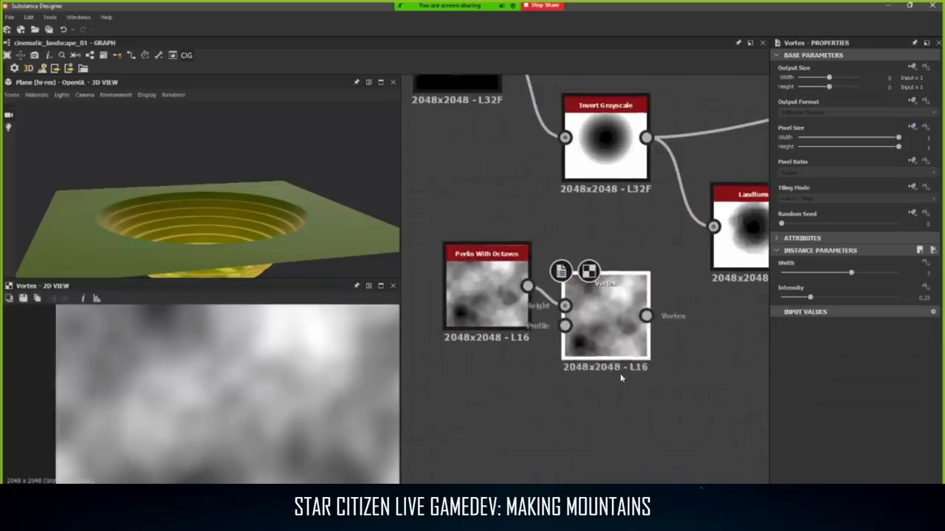
{"action": "left_click_drag", "start_coordinate": [620, 333], "coordinate": [620, 380]}
{"action": "middle_click_drag", "start_coordinate": [499, 391], "coordinate": [551, 361]}
{"action": "key", "text": "f"}
{"action": "scroll", "coordinate": [292, 394], "scroll_direction": "down", "scroll_amount": 1}
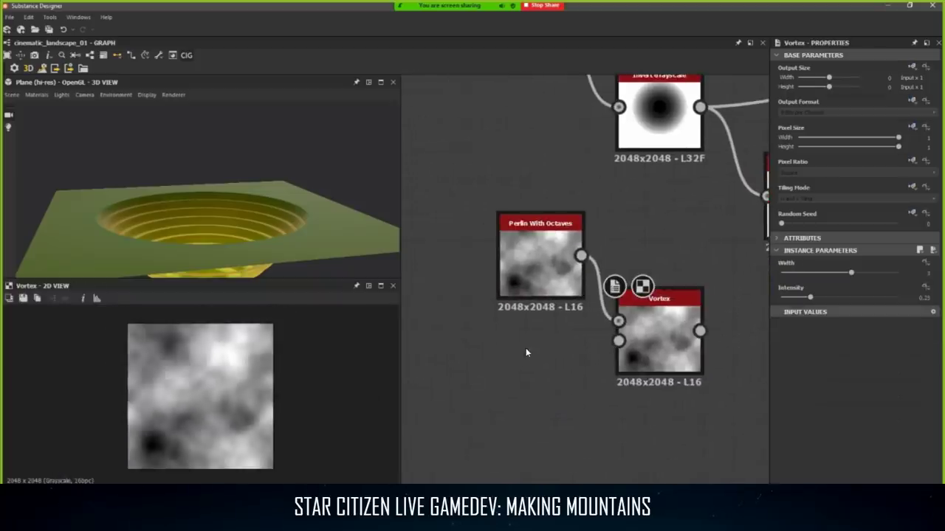
{"action": "scroll", "coordinate": [487, 242], "scroll_direction": "down", "scroll_amount": 3}
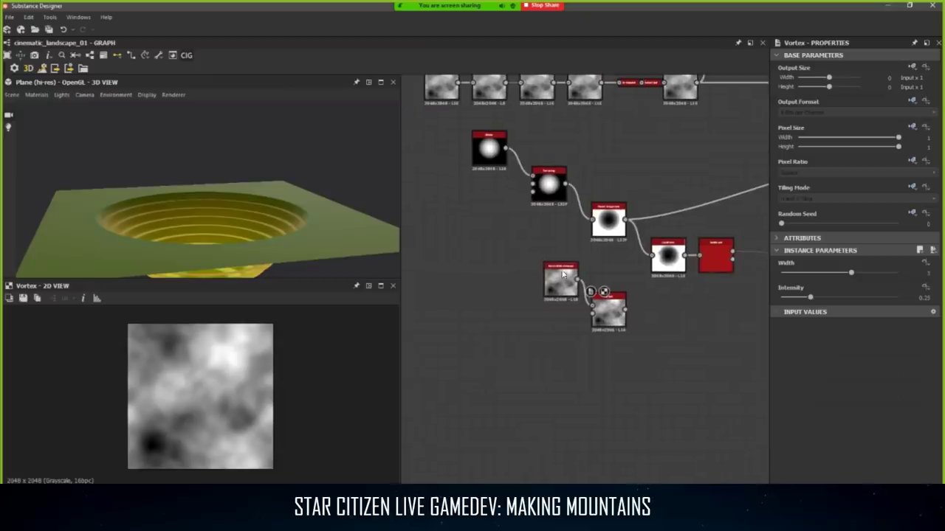
Duplicate the Perlin With Octaves node below the original and set the copy's distance to 7.
{"action": "scroll", "coordinate": [562, 273], "scroll_direction": "up", "scroll_amount": 3}
{"action": "left_click", "coordinate": [563, 281]}
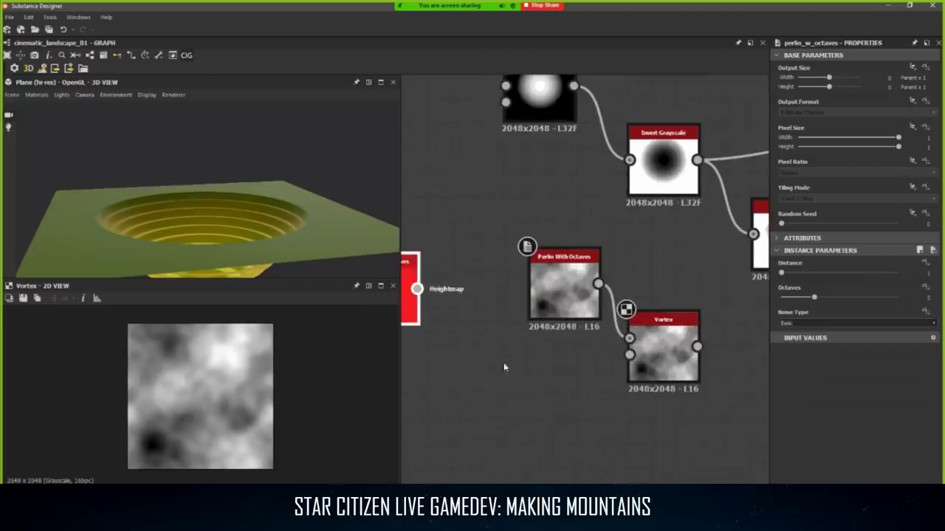
{"action": "left_click_drag", "start_coordinate": [504, 364], "coordinate": [528, 379]}
{"action": "left_click_drag", "start_coordinate": [403, 311], "coordinate": [560, 406]}
{"action": "double_click", "coordinate": [559, 405]}
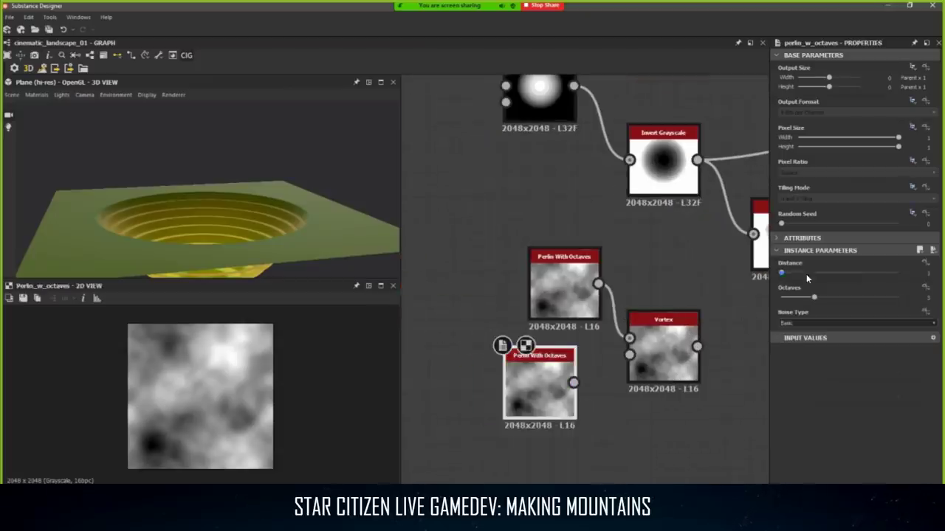
{"action": "left_click_drag", "start_coordinate": [806, 274], "coordinate": [796, 275]}
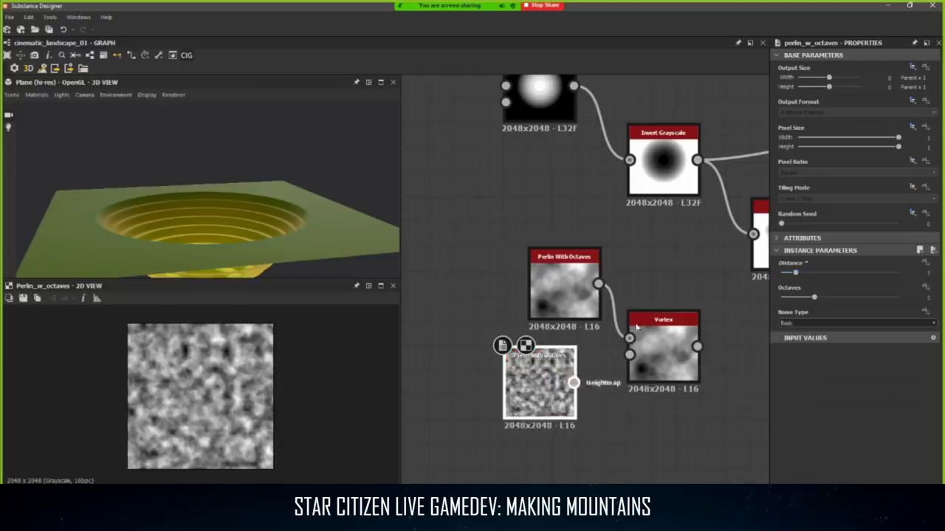
Connect the finer Perlin noise to Vortex's height input and the original Perlin to its profile input, stacking both noise nodes beside it.
{"action": "left_click_drag", "start_coordinate": [574, 382], "coordinate": [629, 338]}
{"action": "left_click_drag", "start_coordinate": [560, 310], "coordinate": [485, 460]}
{"action": "left_click_drag", "start_coordinate": [538, 388], "coordinate": [514, 312]}
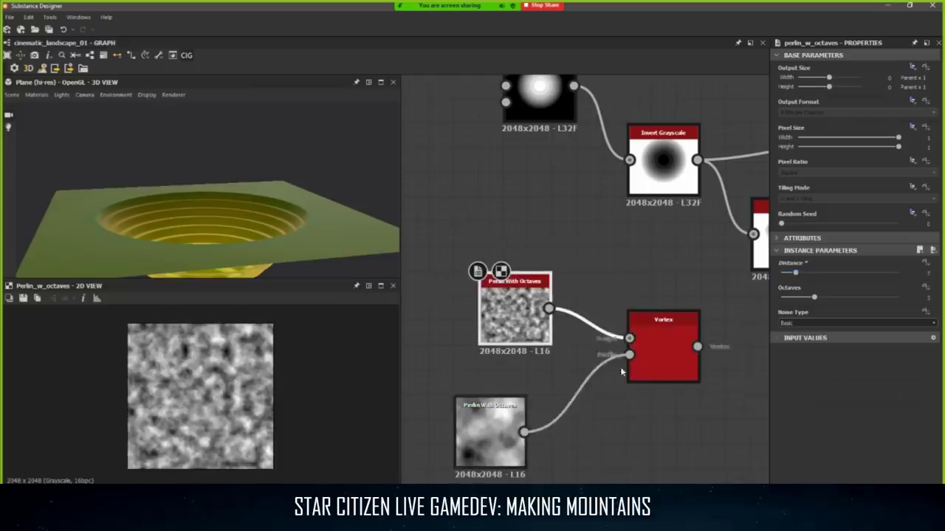
{"action": "left_click_drag", "start_coordinate": [490, 436], "coordinate": [540, 395]}
{"action": "left_click_drag", "start_coordinate": [516, 318], "coordinate": [541, 302]}
Compare the fine Perlin noise, the Vortex output and the large Perlin profile noise in the 2D view.
{"action": "scroll", "coordinate": [560, 319], "scroll_direction": "up", "scroll_amount": 4}
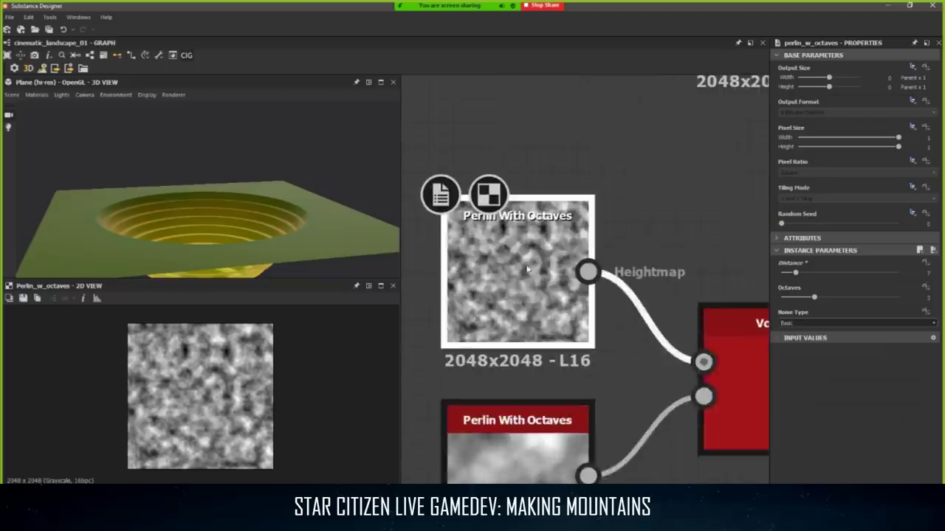
{"action": "scroll", "coordinate": [505, 391], "scroll_direction": "down", "scroll_amount": 4}
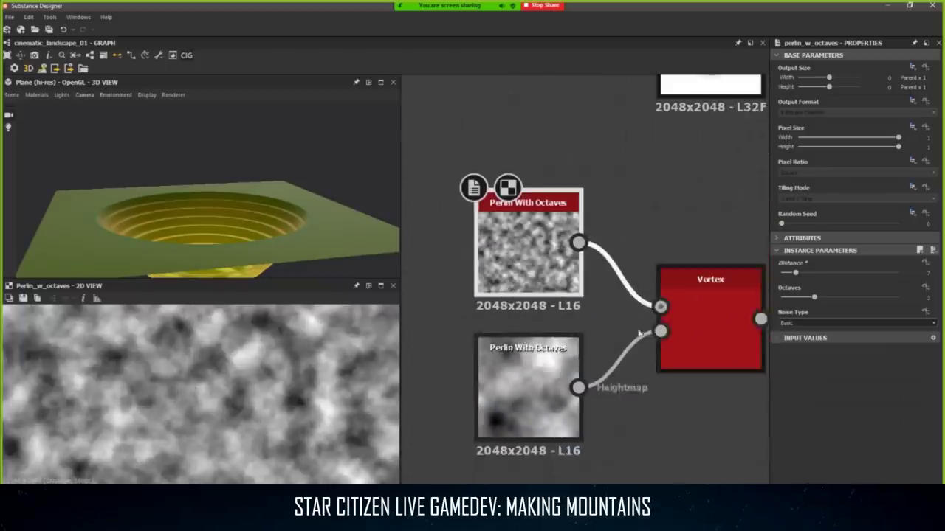
{"action": "left_click", "coordinate": [676, 298]}
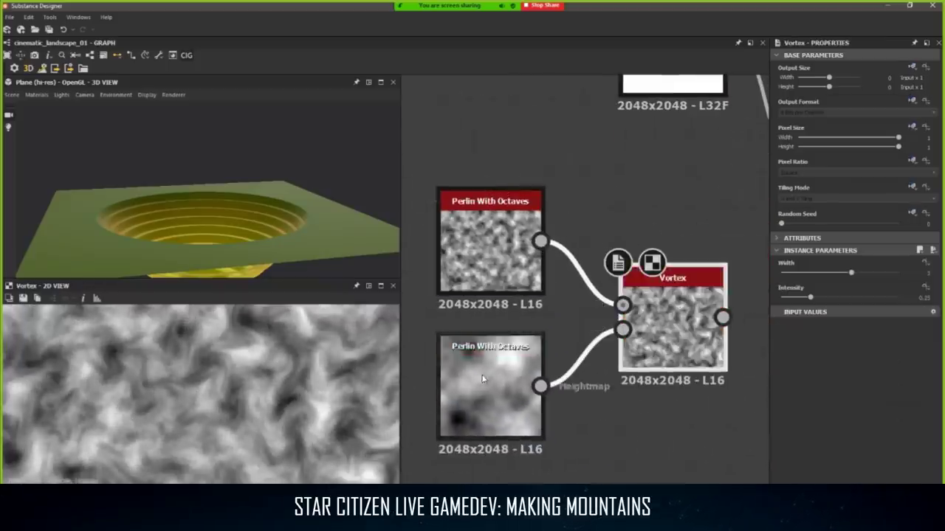
{"action": "scroll", "coordinate": [484, 374], "scroll_direction": "up", "scroll_amount": 3}
{"action": "left_click", "coordinate": [483, 376]}
{"action": "scroll", "coordinate": [243, 392], "scroll_direction": "down", "scroll_amount": 1}
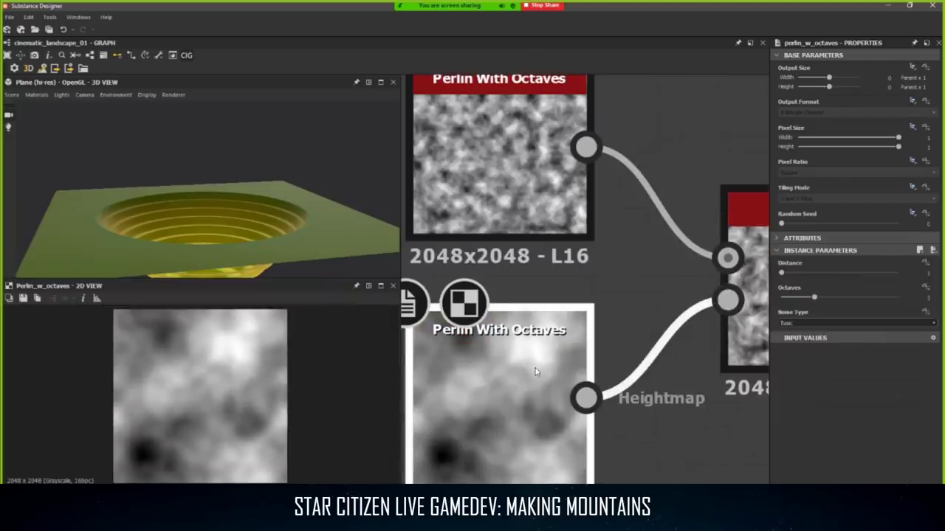
Set the Vortex width to 3.74 and intensity to 0.71, and inspect the swirls in the 2D view.
{"action": "scroll", "coordinate": [536, 371], "scroll_direction": "down", "scroll_amount": 4}
{"action": "left_click", "coordinate": [683, 310]}
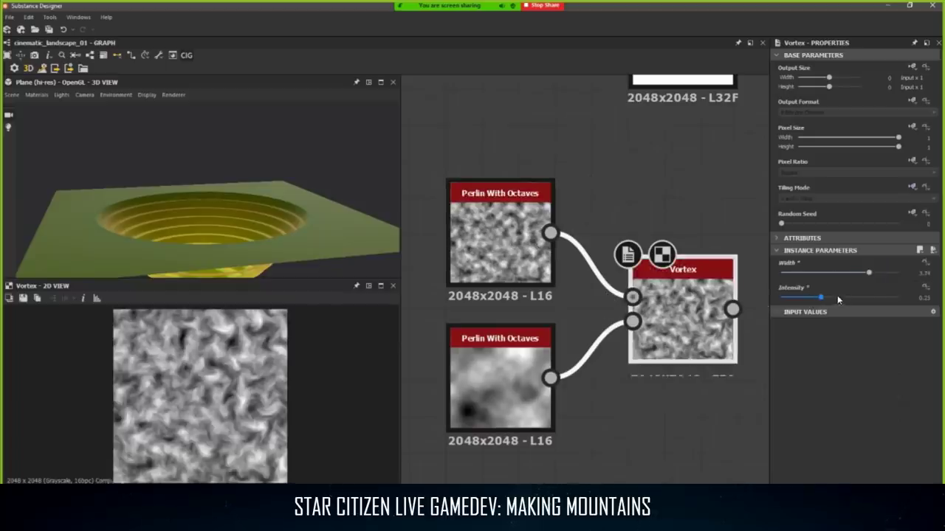
{"action": "left_click_drag", "start_coordinate": [837, 297], "coordinate": [863, 294]}
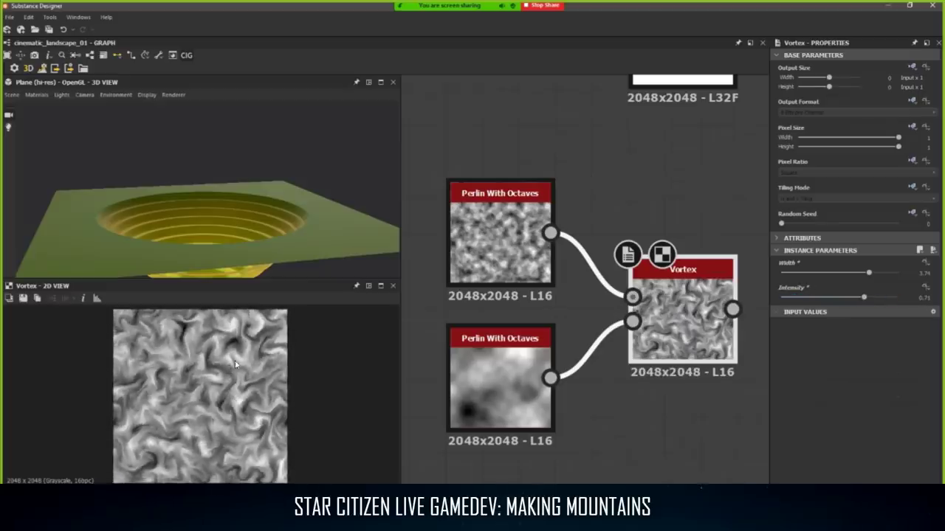
{"action": "scroll", "coordinate": [235, 360], "scroll_direction": "up", "scroll_amount": 5}
{"action": "scroll", "coordinate": [172, 413], "scroll_direction": "down", "scroll_amount": 4}
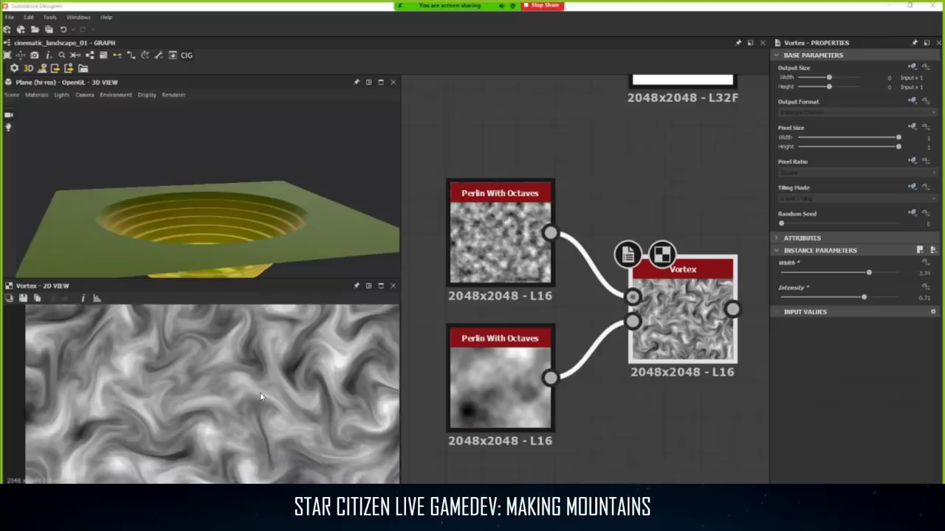
{"action": "scroll", "coordinate": [247, 402], "scroll_direction": "down", "scroll_amount": 2}
{"action": "mouse_move", "coordinate": [237, 404]}
{"action": "middle_mouse_down"}
{"action": "mouse_move", "coordinate": [221, 375]}
{"action": "mouse_move", "coordinate": [246, 395]}
{"action": "middle_mouse_up"}
{"action": "scroll", "coordinate": [268, 384], "scroll_direction": "up", "scroll_amount": 1}
Add an Inflate Deflate node beside Vortex, fed by the Vortex output.
{"action": "middle_click_drag", "start_coordinate": [708, 325], "coordinate": [517, 333]}
{"action": "scroll", "coordinate": [598, 332], "scroll_direction": "down", "scroll_amount": 1}
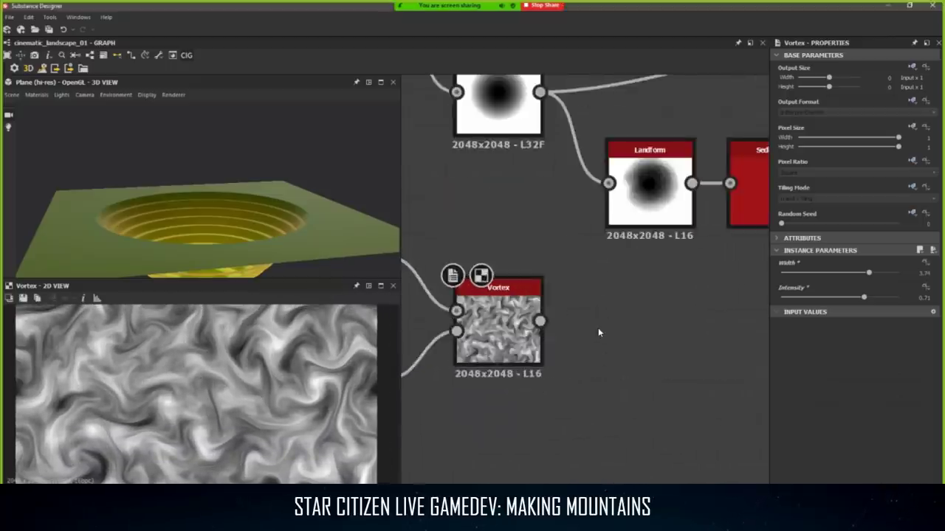
{"action": "key", "text": "space"}
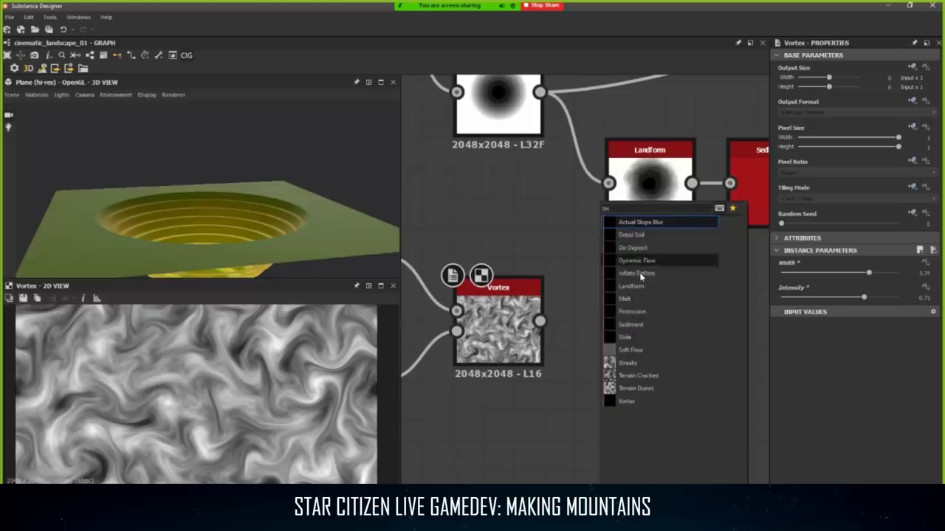
{"action": "left_click", "coordinate": [637, 273]}
{"action": "left_click_drag", "start_coordinate": [541, 322], "coordinate": [633, 330]}
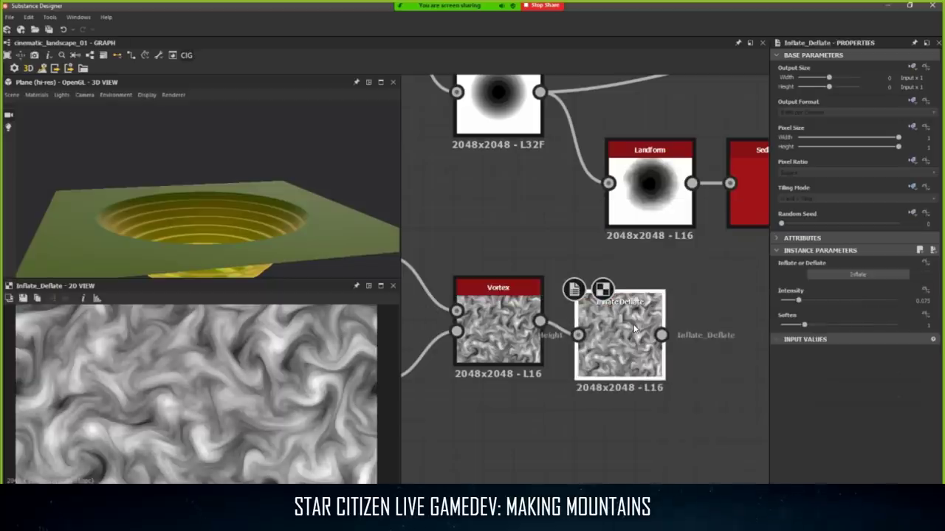
{"action": "scroll", "coordinate": [287, 403], "scroll_direction": "up", "scroll_amount": 4}
{"action": "middle_click_drag", "start_coordinate": [202, 394], "coordinate": [274, 428]}
Align Vortex with the Inflate Deflate node and move the two Perlin With Octaves nodes down to match.
{"action": "mouse_move", "coordinate": [626, 328]}
{"action": "left_mouse_down"}
{"action": "mouse_move", "coordinate": [627, 297]}
{"action": "mouse_move", "coordinate": [631, 330]}
{"action": "left_mouse_up"}
{"action": "left_click_drag", "start_coordinate": [489, 329], "coordinate": [488, 343]}
{"action": "middle_click_drag", "start_coordinate": [489, 343], "coordinate": [590, 309]}
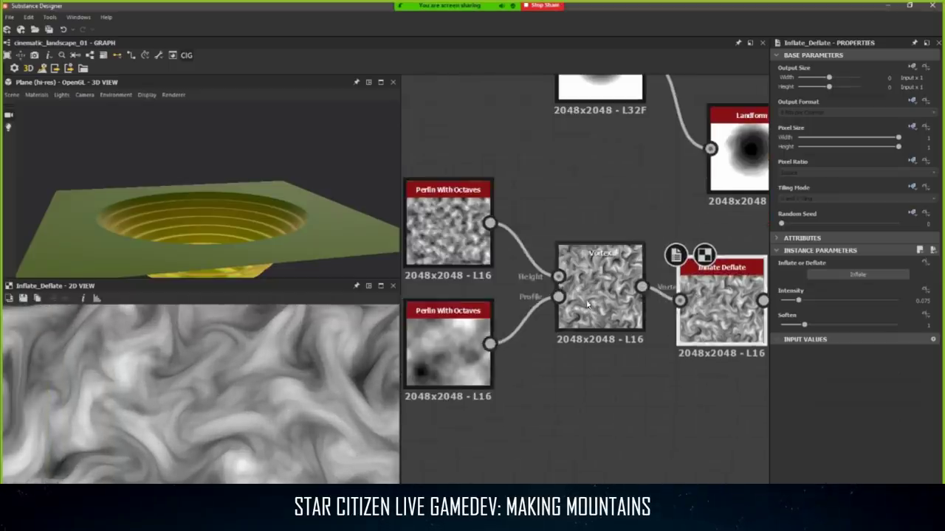
{"action": "left_click_drag", "start_coordinate": [484, 285], "coordinate": [472, 324]}
{"action": "left_click_drag", "start_coordinate": [473, 325], "coordinate": [472, 342]}
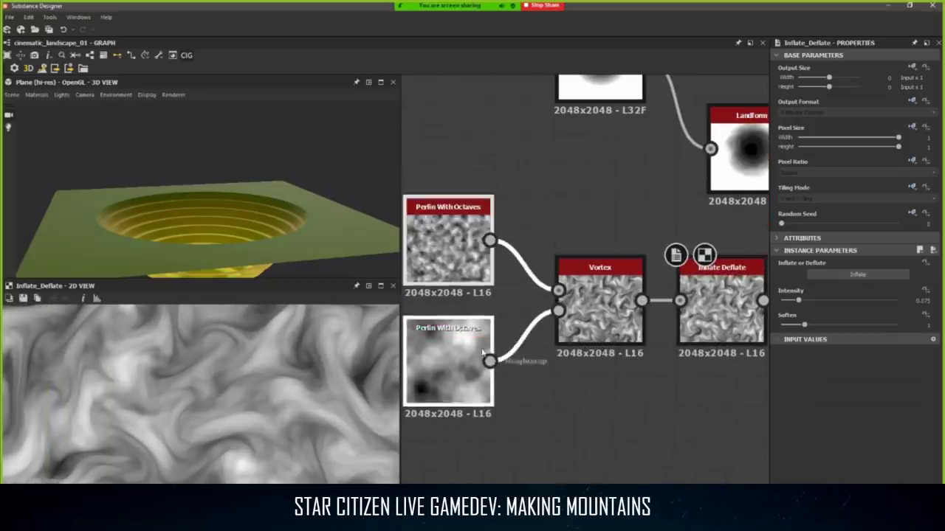
Compare the Vortex output with the Inflate Deflate output in the 2D view at several magnifications.
{"action": "left_click", "coordinate": [589, 319]}
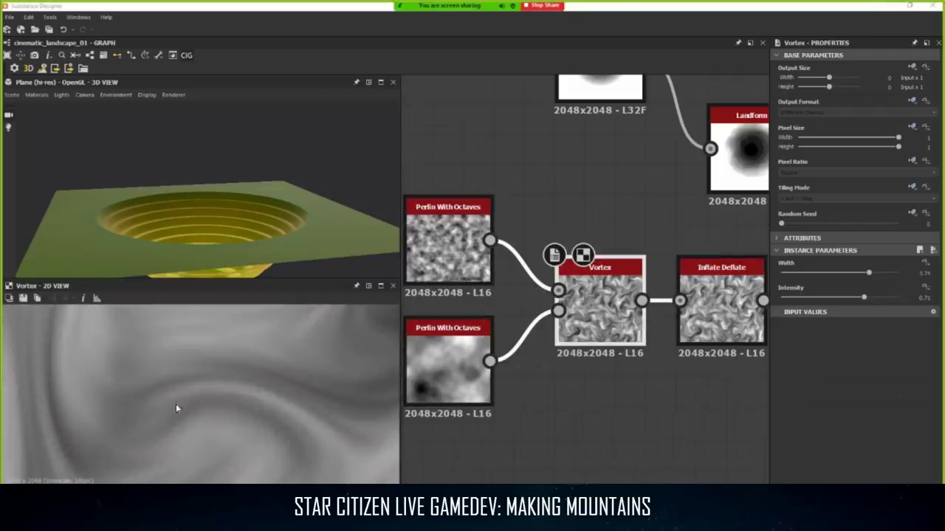
{"action": "left_click", "coordinate": [715, 312]}
{"action": "scroll", "coordinate": [207, 420], "scroll_direction": "down", "scroll_amount": 4}
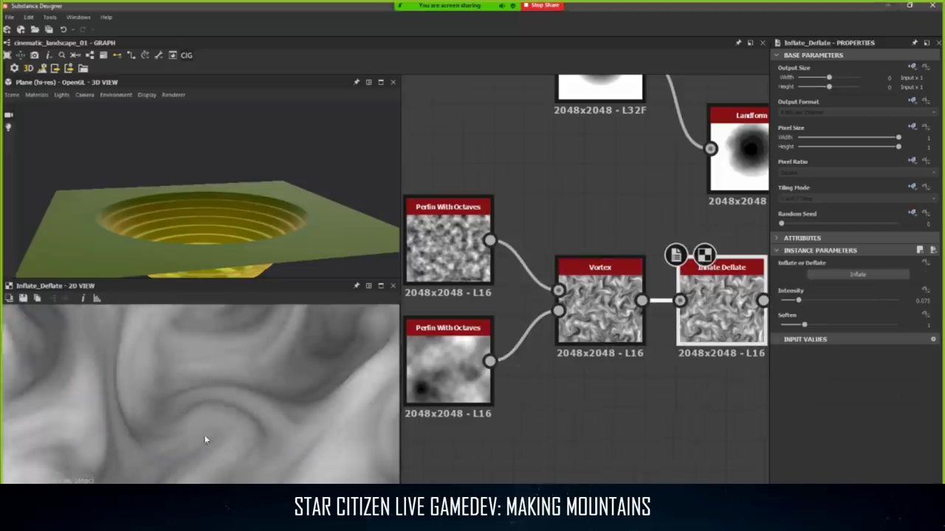
{"action": "middle_click_drag", "start_coordinate": [231, 389], "coordinate": [188, 341]}
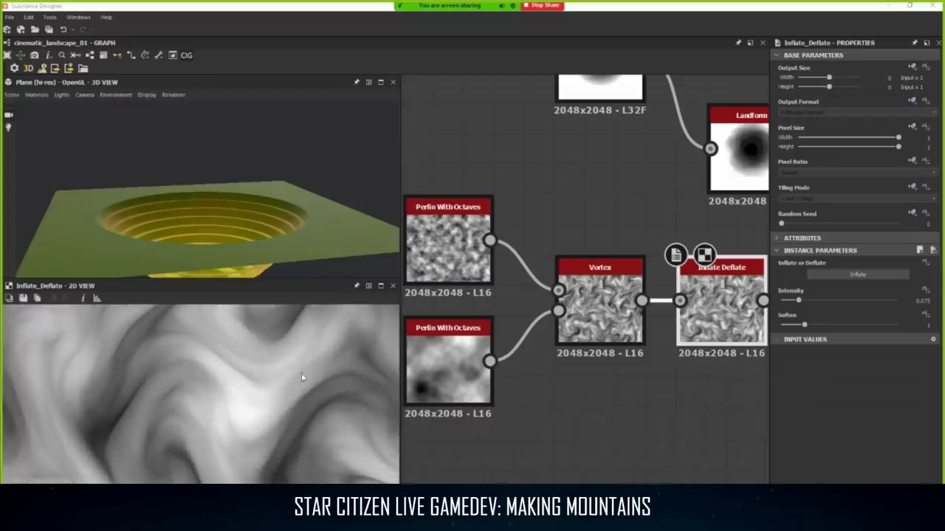
{"action": "scroll", "coordinate": [199, 417], "scroll_direction": "down", "scroll_amount": 3}
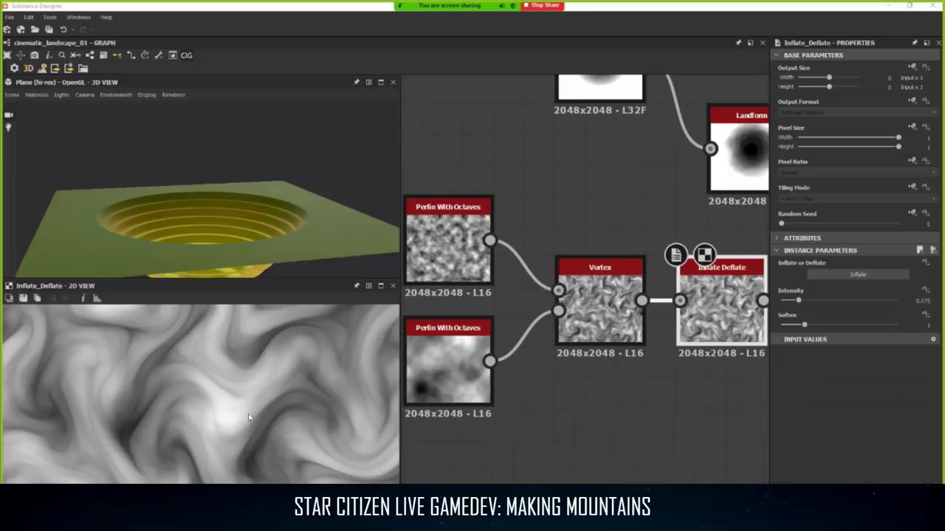
{"action": "scroll", "coordinate": [244, 420], "scroll_direction": "down", "scroll_amount": 2}
{"action": "scroll", "coordinate": [212, 389], "scroll_direction": "up", "scroll_amount": 4}
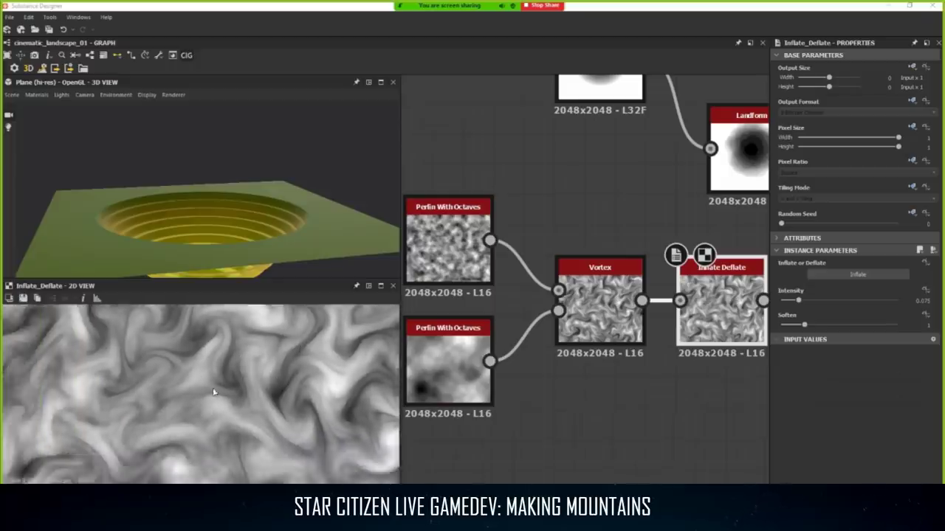
{"action": "scroll", "coordinate": [187, 387], "scroll_direction": "down", "scroll_amount": 4}
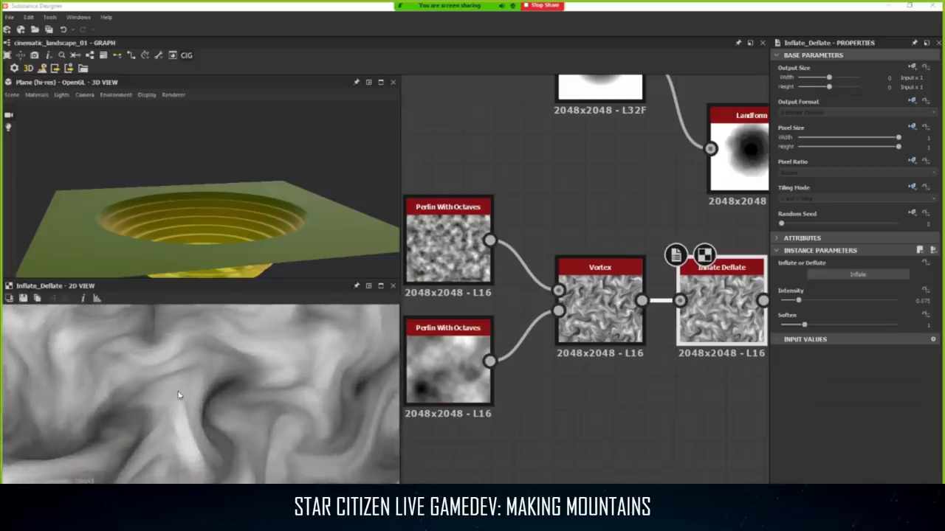
{"action": "middle_click_drag", "start_coordinate": [349, 412], "coordinate": [245, 381]}
Connect the Inflate Deflate output to the Levels node feeding the export nodes and inspect the swirled terrain in the 3D view.
{"action": "scroll", "coordinate": [602, 288], "scroll_direction": "down", "scroll_amount": 5}
{"action": "middle_click_drag", "start_coordinate": [681, 276], "coordinate": [553, 355]}
{"action": "scroll", "coordinate": [554, 355], "scroll_direction": "up", "scroll_amount": 2}
{"action": "scroll", "coordinate": [243, 391], "scroll_direction": "down", "scroll_amount": 2}
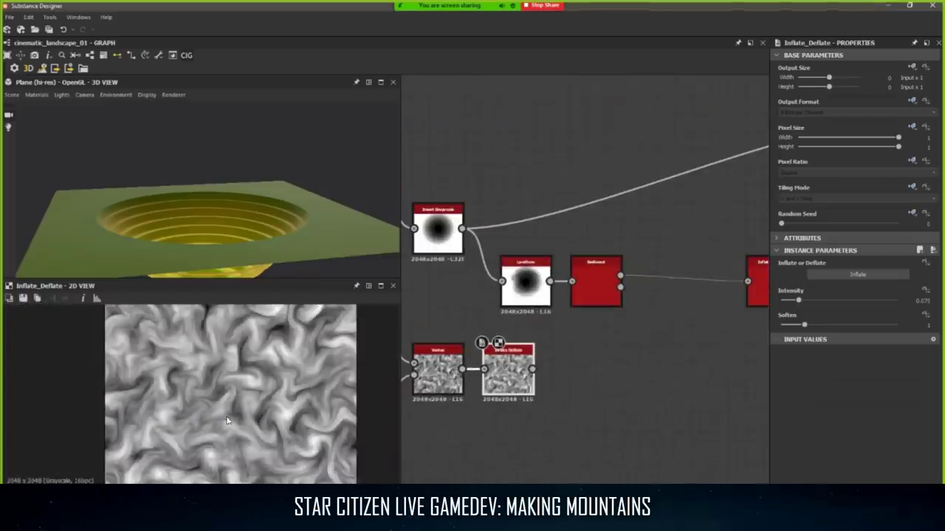
{"action": "scroll", "coordinate": [222, 417], "scroll_direction": "up", "scroll_amount": 5}
{"action": "scroll", "coordinate": [529, 364], "scroll_direction": "down", "scroll_amount": 3}
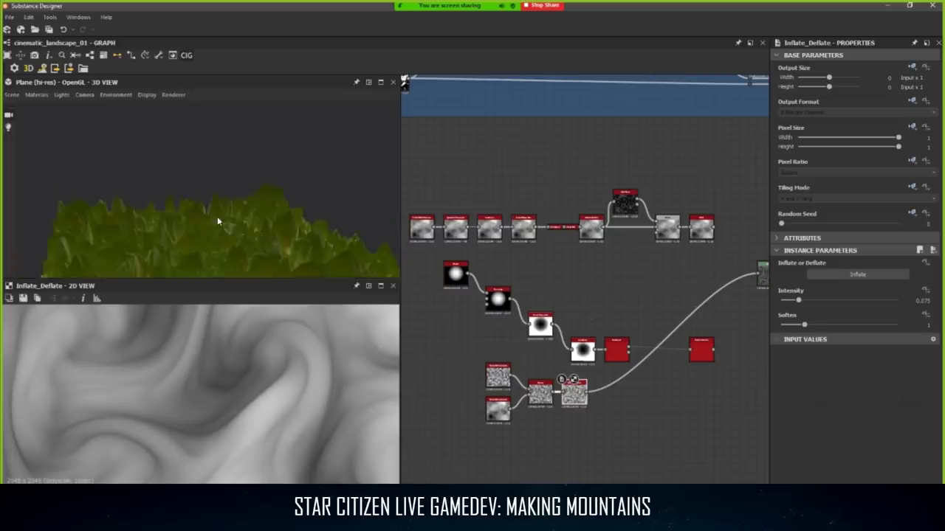
{"action": "left_click_drag", "start_coordinate": [217, 219], "coordinate": [502, 271]}
{"action": "scroll", "coordinate": [263, 280], "scroll_direction": "up", "scroll_amount": 3}
{"action": "scroll", "coordinate": [580, 278], "scroll_direction": "down", "scroll_amount": 3}
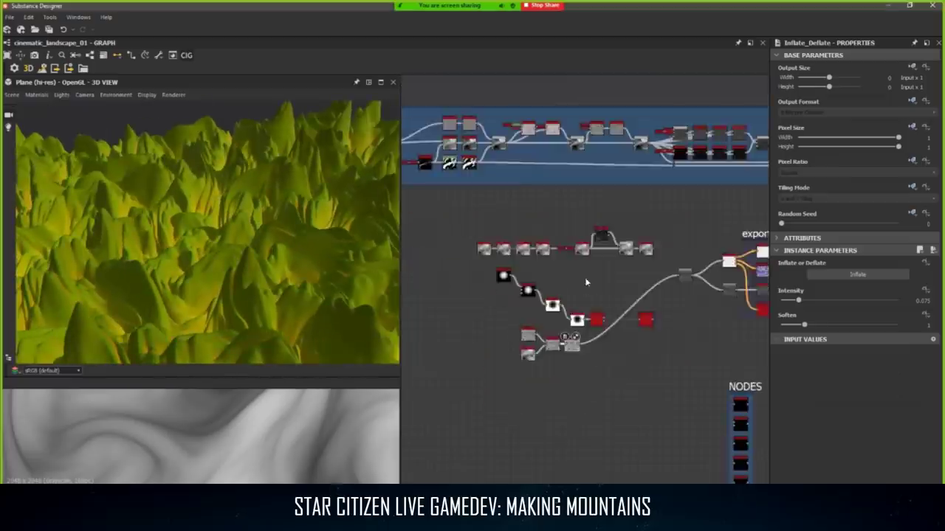
Narrow the output range of the Levels node ahead of terrain_data_gen by raising its output black level and shifting its output white level.
{"action": "middle_click_drag", "start_coordinate": [685, 271], "coordinate": [566, 268]}
{"action": "scroll", "coordinate": [567, 268], "scroll_direction": "up", "scroll_amount": 6}
{"action": "double_click", "coordinate": [566, 268]}
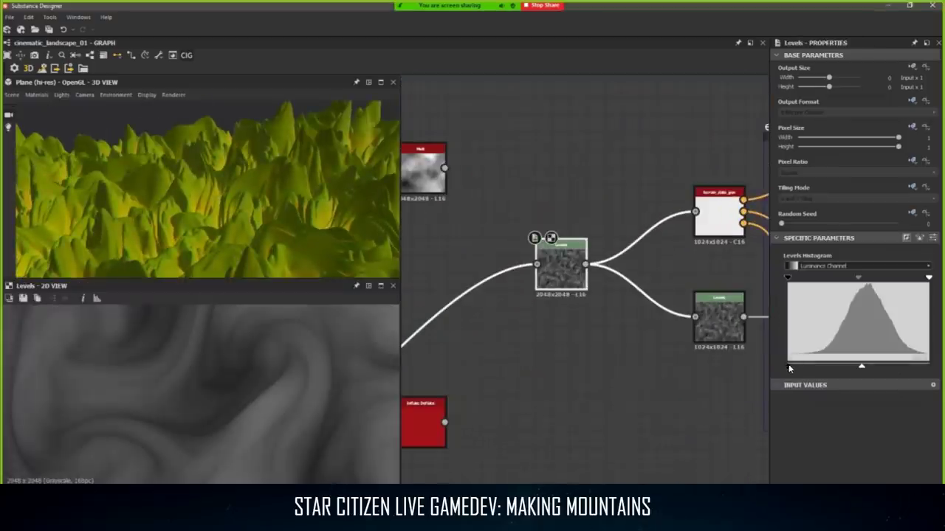
{"action": "left_click_drag", "start_coordinate": [788, 366], "coordinate": [847, 366]}
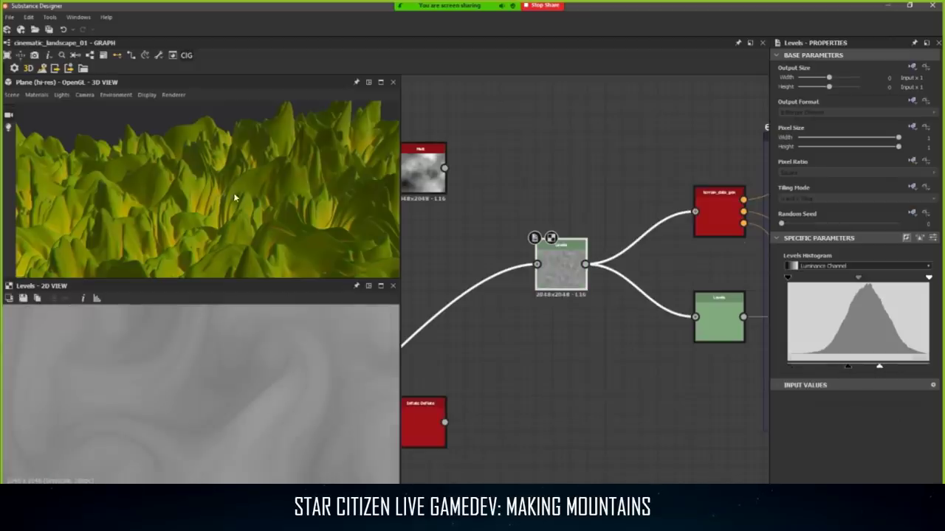
Lower the output white level of the Levels node and raise its output black level slightly, checking the flattened swirls on the 3D terrain.
{"action": "left_click_drag", "start_coordinate": [244, 214], "coordinate": [230, 169]}
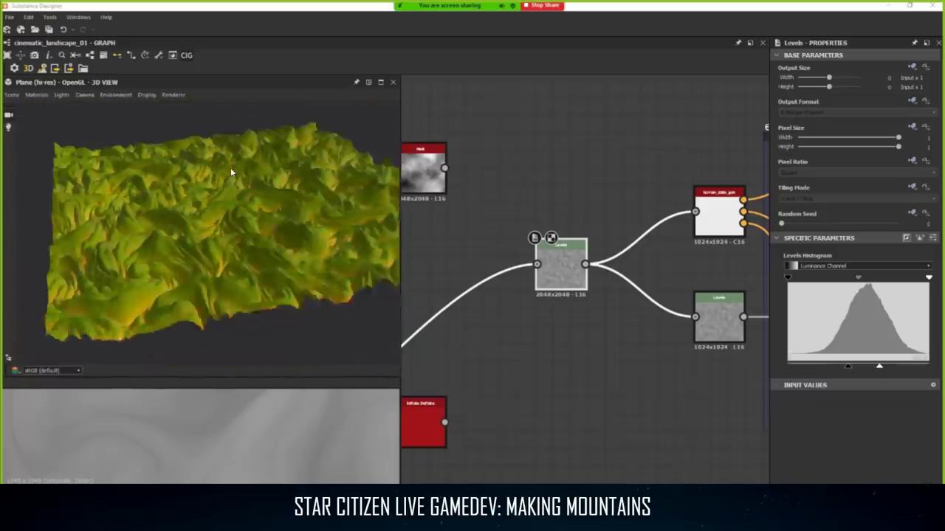
{"action": "scroll", "coordinate": [230, 172], "scroll_direction": "up", "scroll_amount": 3}
{"action": "left_click_drag", "start_coordinate": [879, 369], "coordinate": [869, 369]}
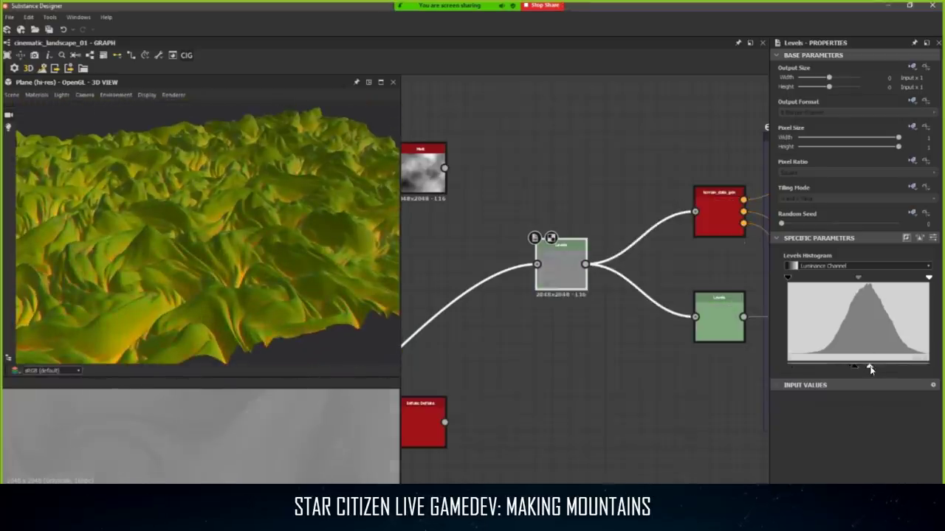
{"action": "mouse_move", "coordinate": [234, 231]}
{"action": "left_mouse_down"}
{"action": "mouse_move", "coordinate": [205, 211]}
{"action": "mouse_move", "coordinate": [236, 247]}
{"action": "mouse_move", "coordinate": [189, 226]}
{"action": "mouse_move", "coordinate": [258, 198]}
{"action": "mouse_move", "coordinate": [204, 211]}
{"action": "mouse_move", "coordinate": [224, 216]}
{"action": "left_mouse_up"}
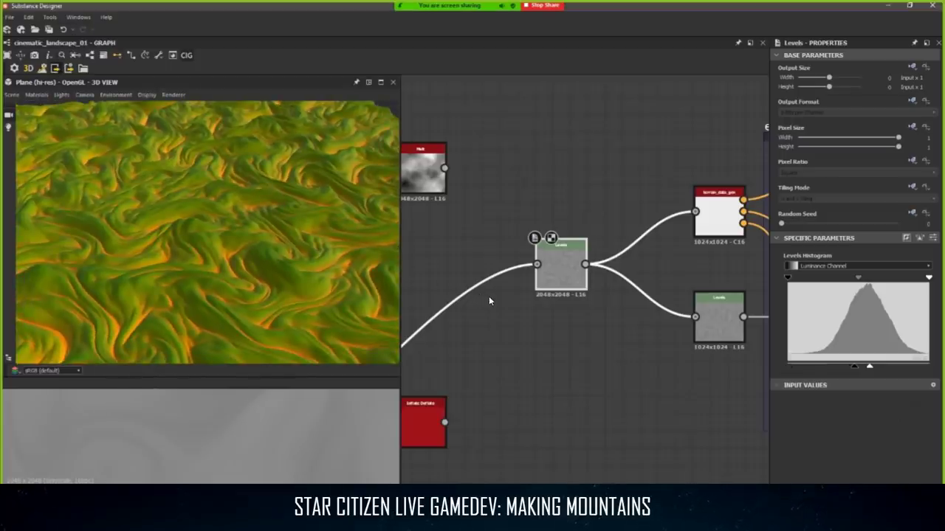
Switch to the Sandbox Editor and fly over the crater site to examine the updated swirled terrain from above.
{"action": "key", "text": "alt+Tab"}
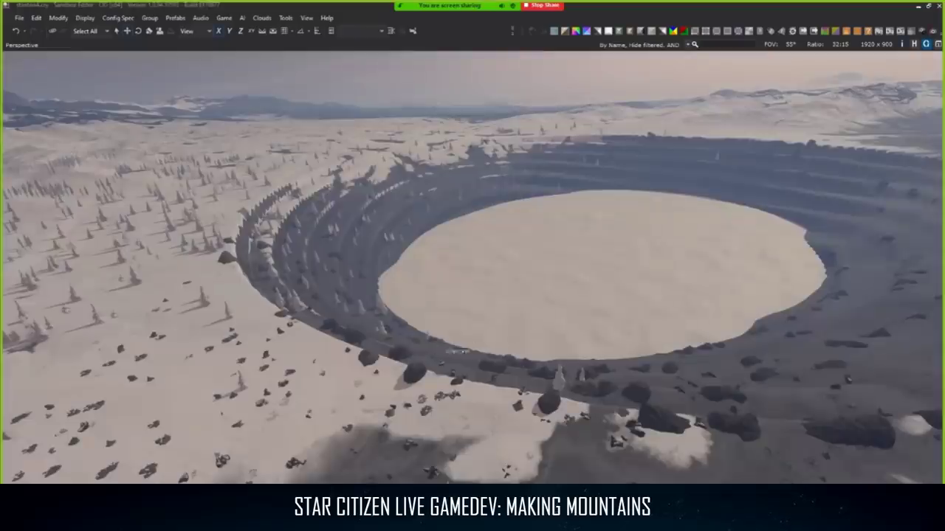
{"action": "key", "text": "s"}
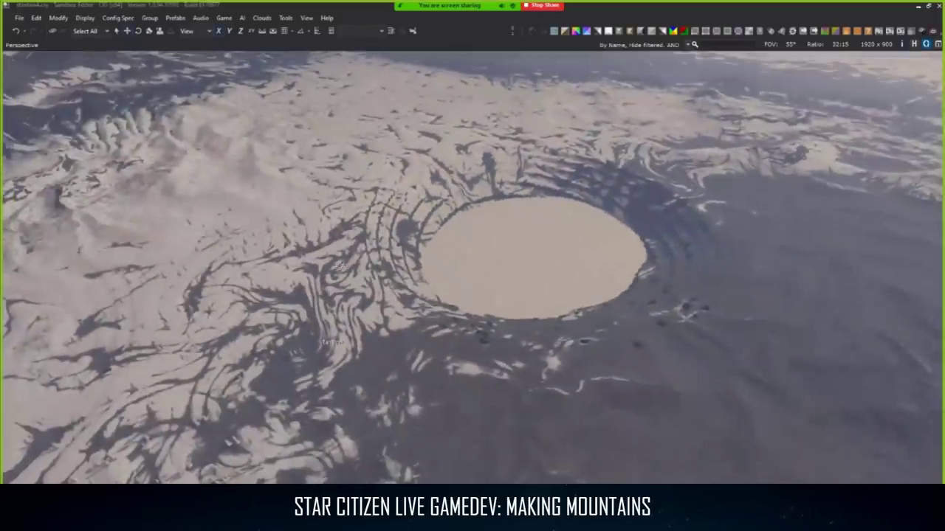
{"action": "key", "text": "w"}
{"action": "right_click_drag", "start_coordinate": [434, 255], "coordinate": [429, 231]}
{"action": "right_click", "coordinate": [428, 231]}
{"action": "left_click", "coordinate": [441, 251]}
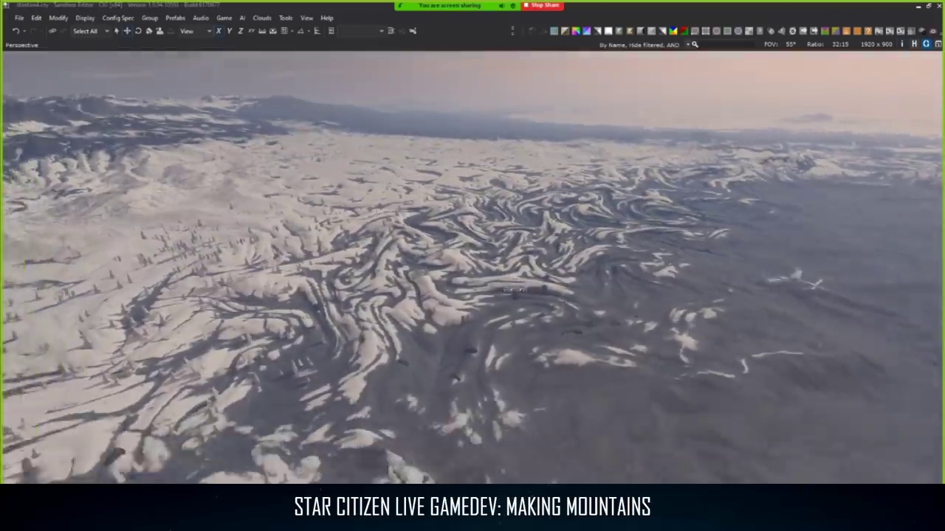
Fly down among the swirled ridges to examine the snowy terrain and its trees and rocks near ground level.
{"action": "key", "text": "w"}
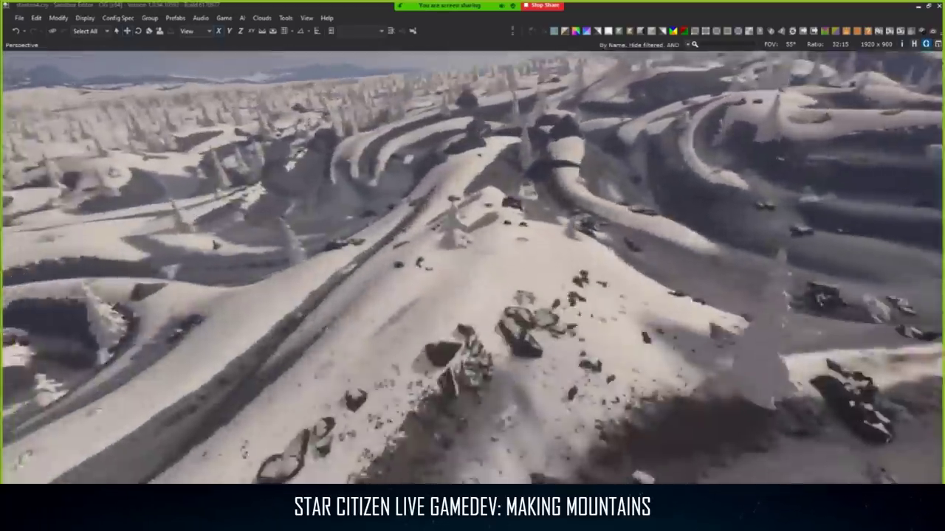
{"action": "key", "text": "w"}
{"action": "right_click_drag", "start_coordinate": [452, 342], "coordinate": [450, 307]}
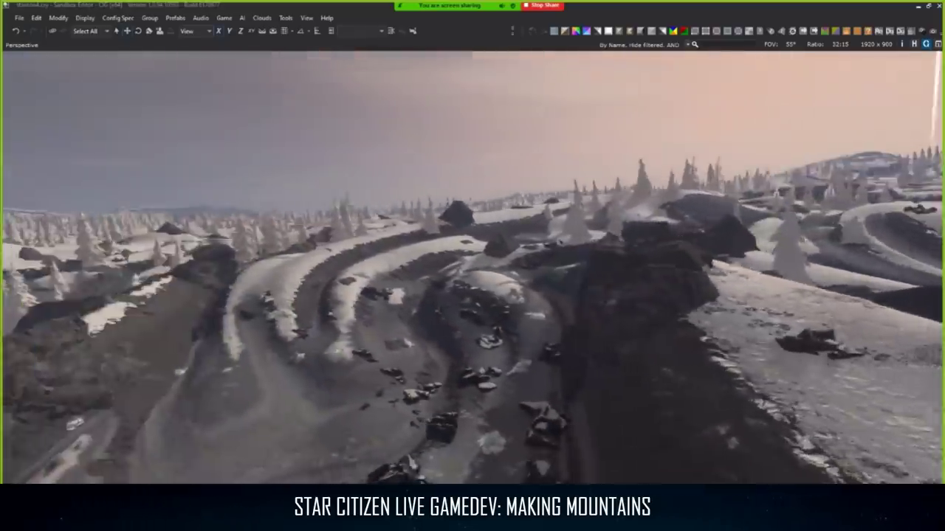
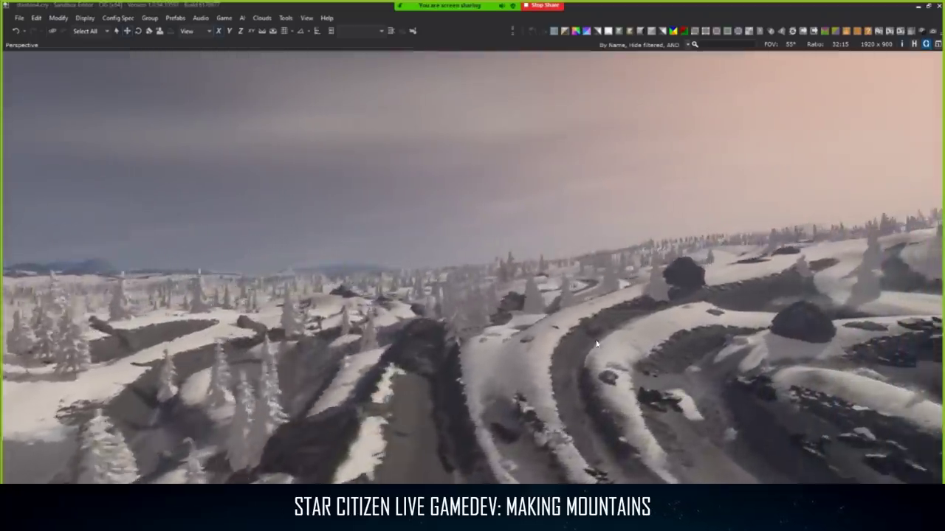
{"action": "key", "text": "w"}
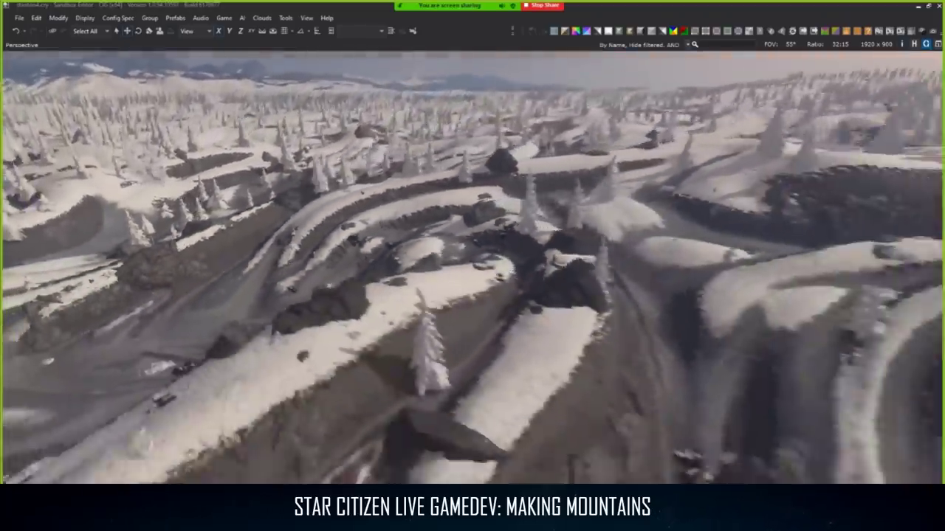
{"action": "key", "text": "w"}
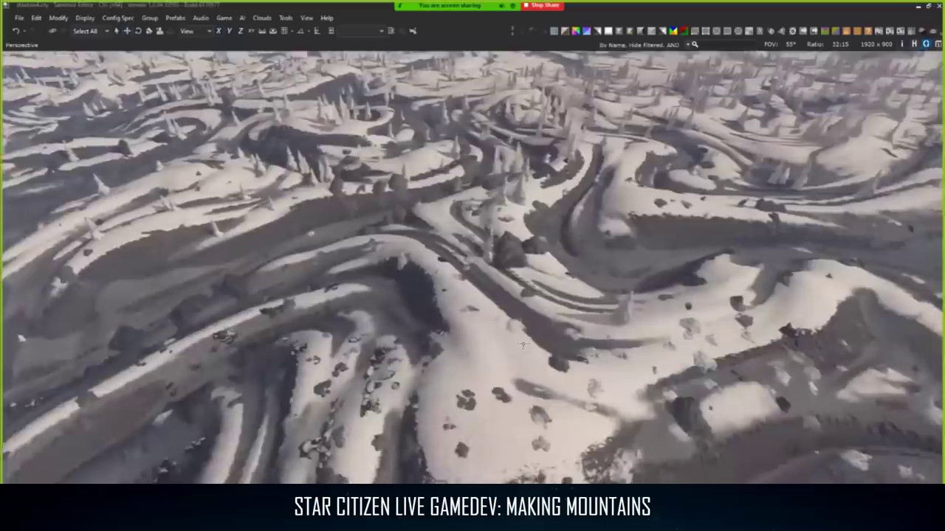
Fly sideways and back over the swirled landscape to examine the noise pattern across a wider area.
{"action": "key", "text": "d"}
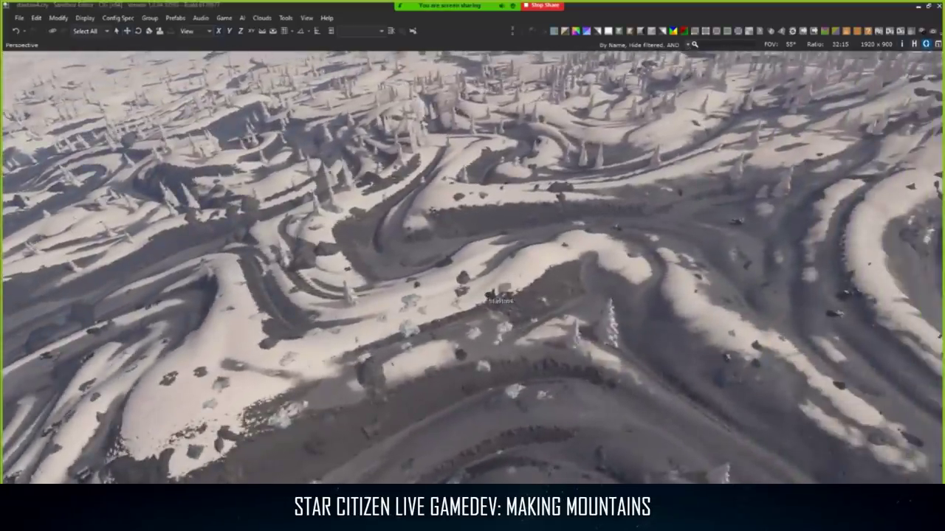
{"action": "key", "text": "s"}
{"action": "key", "text": "a"}
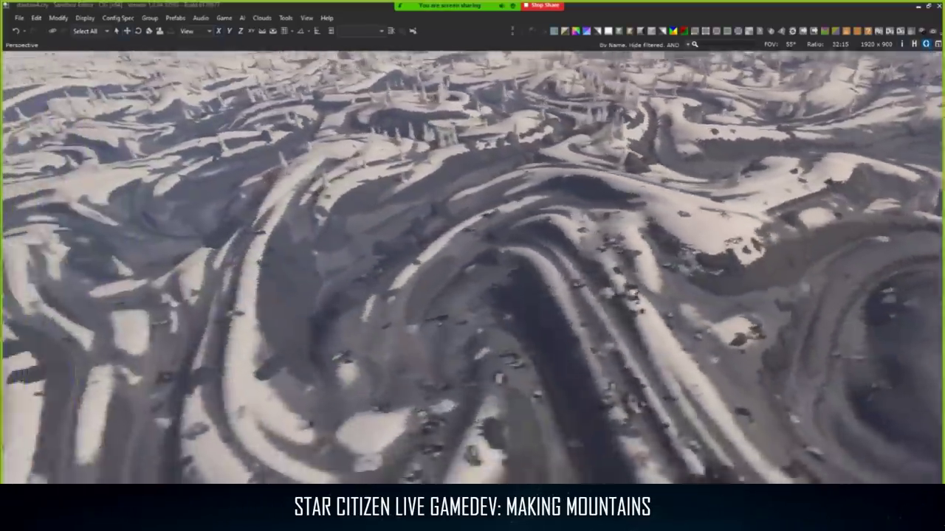
{"action": "key", "text": "s"}
{"action": "key", "text": "a"}
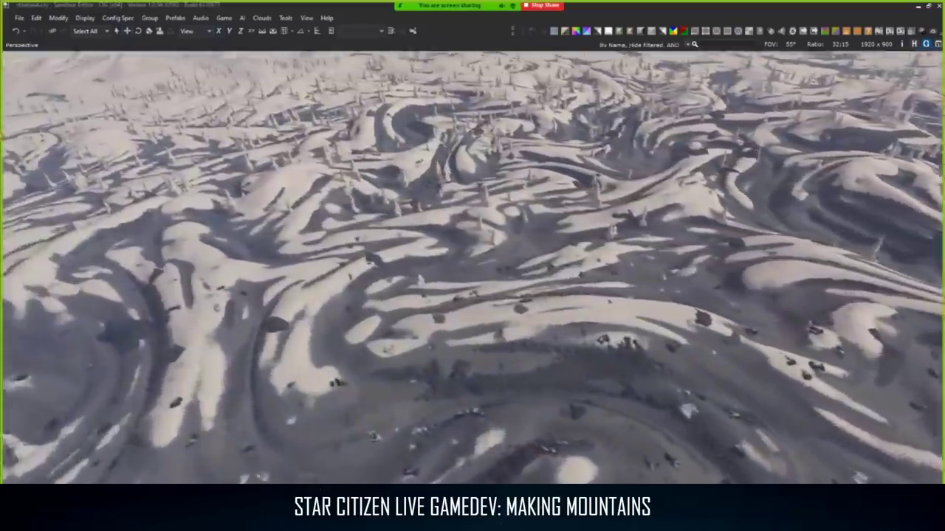
{"action": "key", "text": "a"}
{"action": "key", "text": "w"}
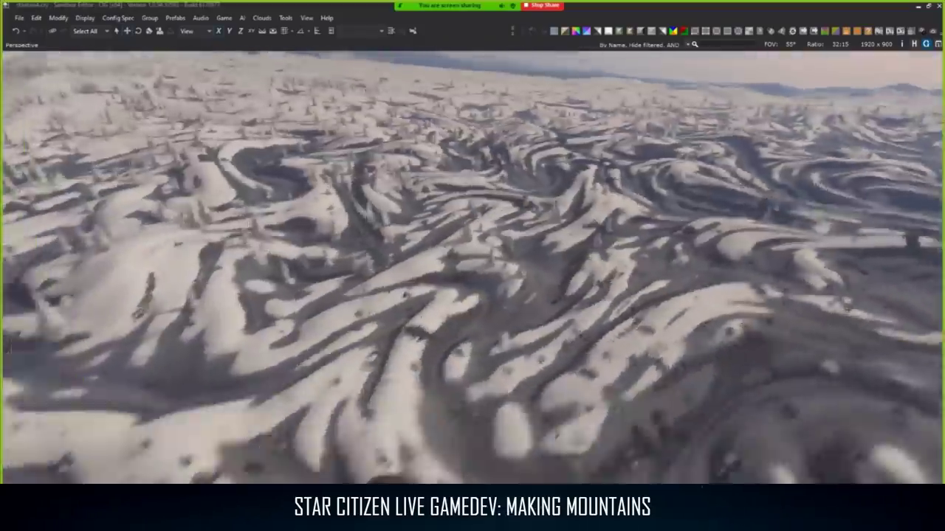
{"action": "key", "text": "w"}
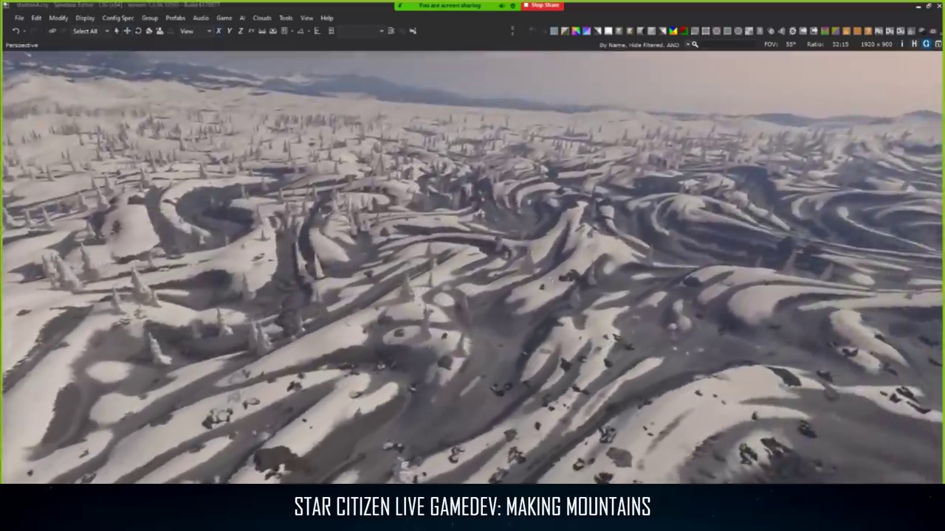
{"action": "key", "text": "d"}
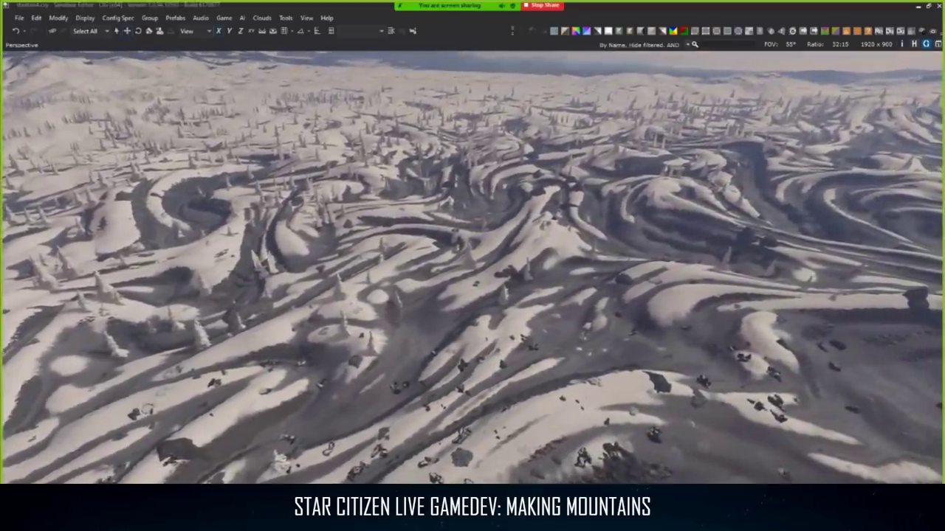
Switch back to Substance Designer and show the output of the swirled noise's Inflate Deflate node in the 2D view.
{"action": "key", "text": "alt+Tab"}
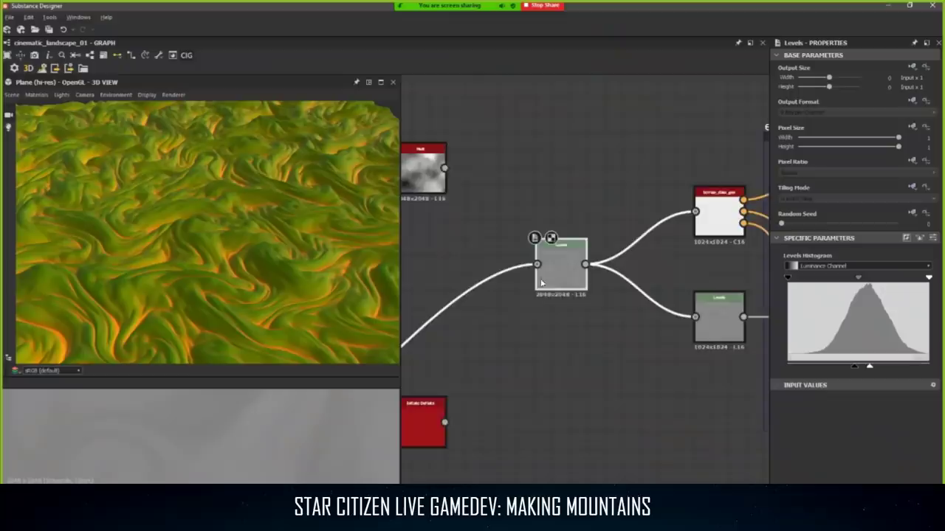
{"action": "scroll", "coordinate": [468, 302], "scroll_direction": "down", "scroll_amount": 4}
{"action": "middle_click_drag", "start_coordinate": [428, 316], "coordinate": [756, 304]}
{"action": "scroll", "coordinate": [629, 422], "scroll_direction": "up", "scroll_amount": 5}
{"action": "scroll", "coordinate": [683, 372], "scroll_direction": "down", "scroll_amount": 1}
{"action": "middle_click_drag", "start_coordinate": [684, 372], "coordinate": [639, 345]}
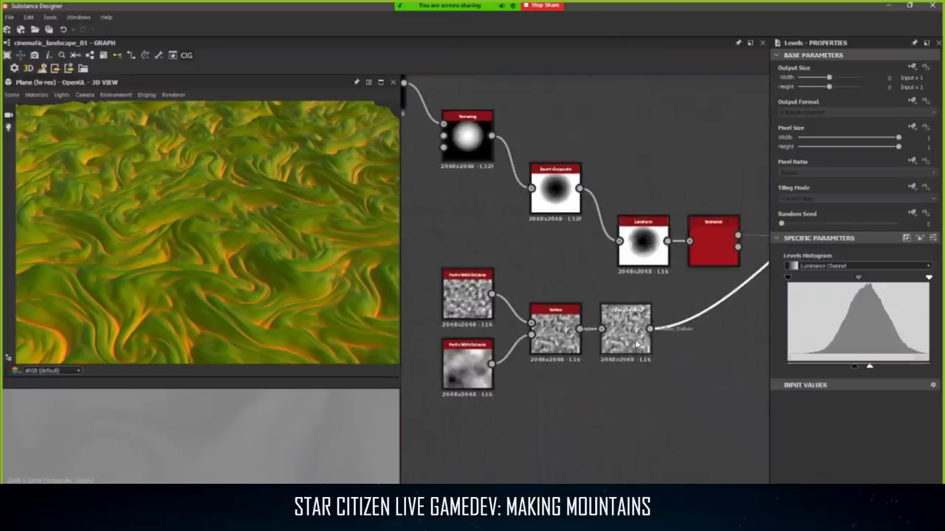
{"action": "double_click", "coordinate": [637, 344]}
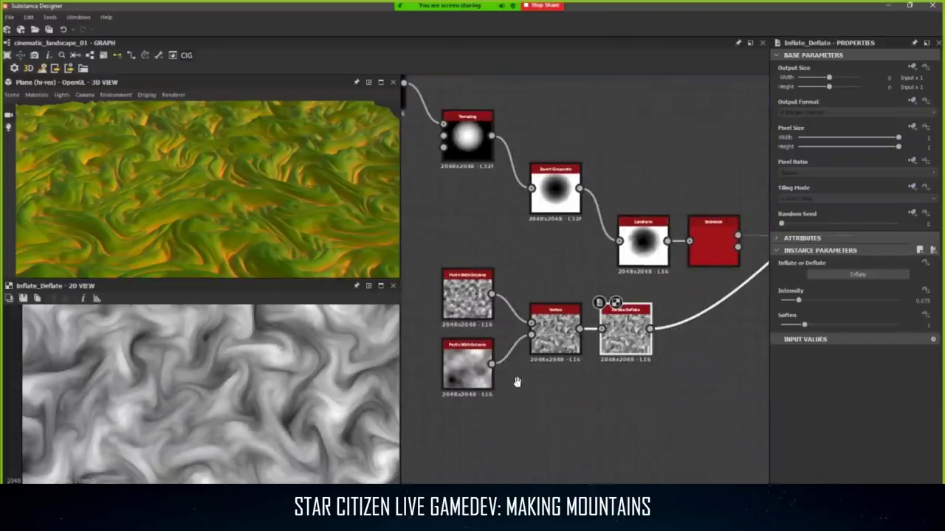
Delete the swirled-noise branch, including its Vortex and Inflate Deflate nodes.
{"action": "middle_click_drag", "start_coordinate": [516, 382], "coordinate": [369, 483]}
{"action": "scroll", "coordinate": [535, 407], "scroll_direction": "down", "scroll_amount": 1}
{"action": "key", "text": "Delete"}
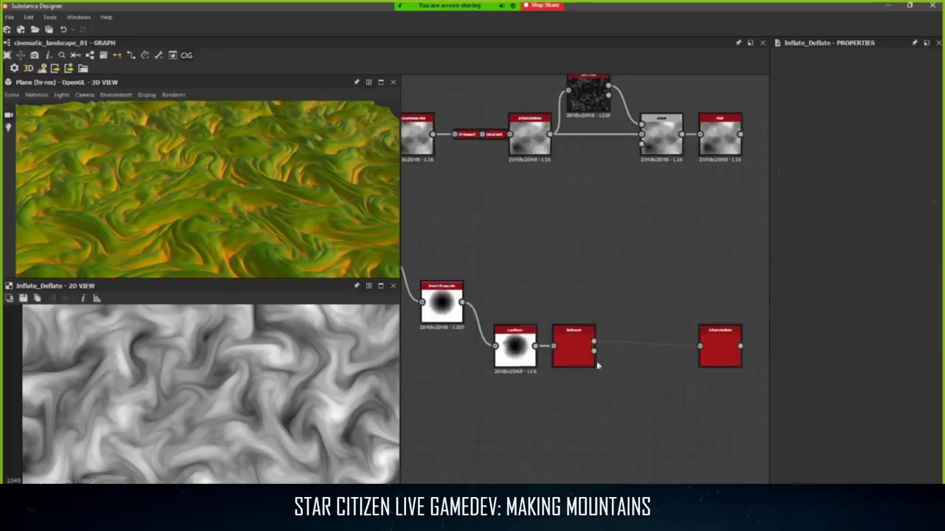
Connect the crater's Sediment height output to the Levels node and lower that node's output black level close to zero.
{"action": "scroll", "coordinate": [467, 343], "scroll_direction": "up", "scroll_amount": 3}
{"action": "middle_click_drag", "start_coordinate": [466, 343], "coordinate": [488, 347]}
{"action": "scroll", "coordinate": [600, 348], "scroll_direction": "down", "scroll_amount": 2}
{"action": "left_click_drag", "start_coordinate": [554, 353], "coordinate": [702, 271]}
{"action": "middle_click_drag", "start_coordinate": [701, 270], "coordinate": [519, 293]}
{"action": "scroll", "coordinate": [519, 292], "scroll_direction": "down", "scroll_amount": 2}
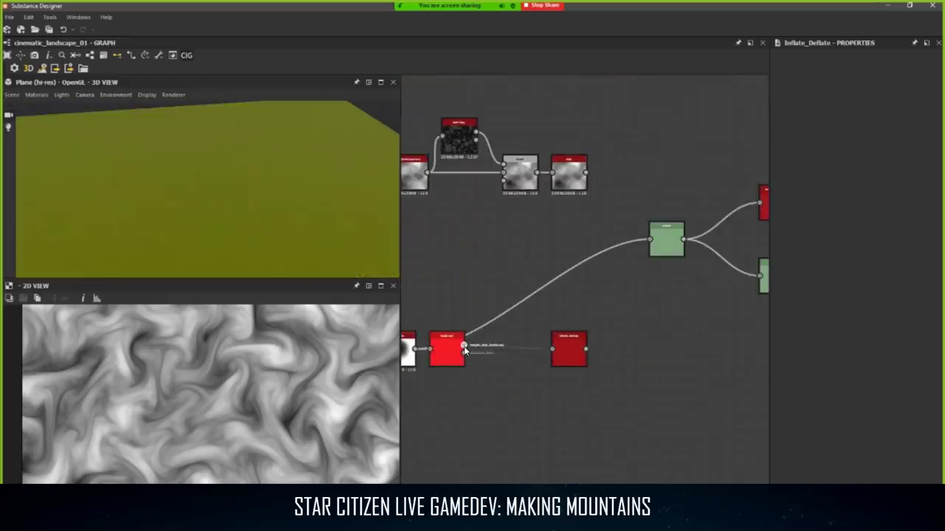
{"action": "scroll", "coordinate": [508, 321], "scroll_direction": "up", "scroll_amount": 1}
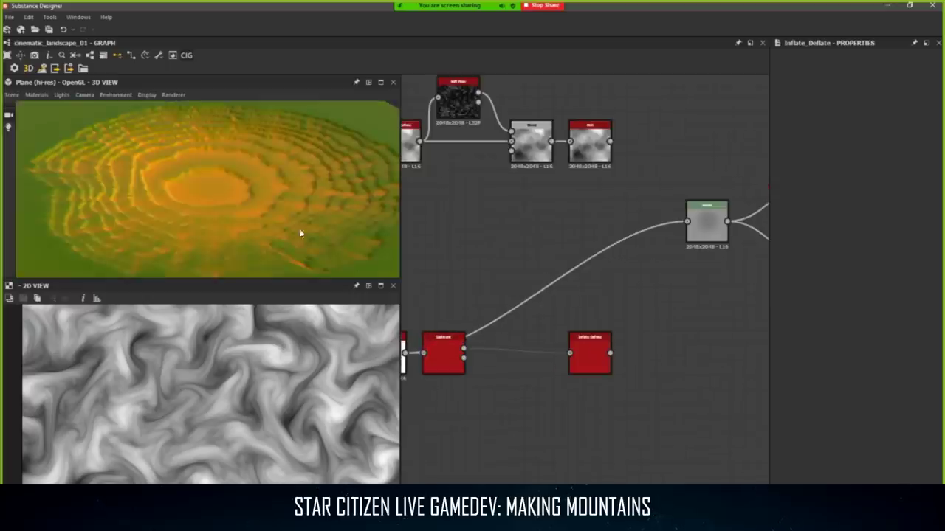
{"action": "left_click", "coordinate": [706, 221]}
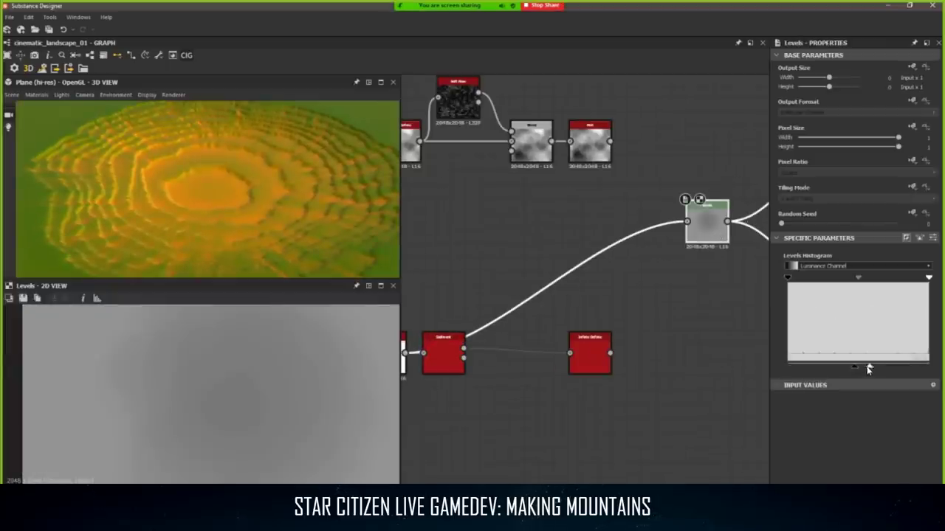
{"action": "left_click_drag", "start_coordinate": [855, 364], "coordinate": [794, 368]}
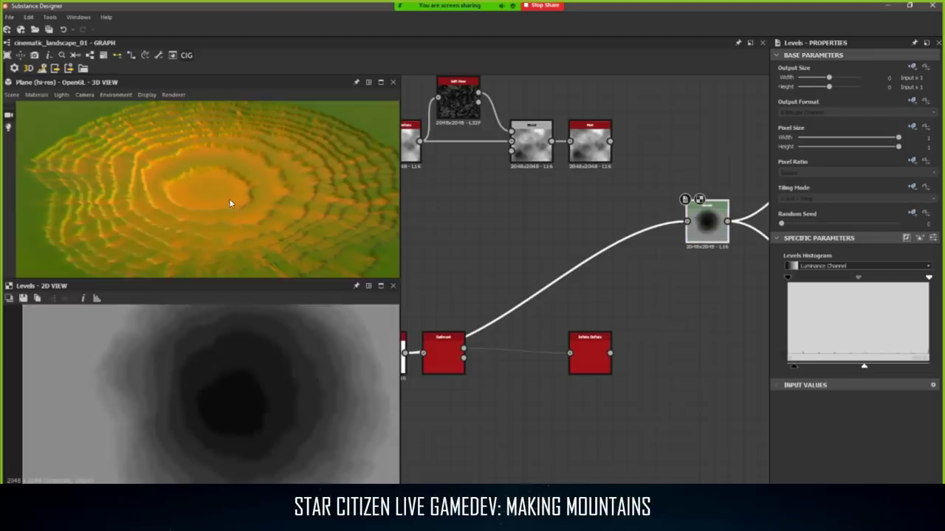
Move the Landform node up, connect its output directly to the Levels node and inspect the terraced crater in the 3D view.
{"action": "middle_click_drag", "start_coordinate": [444, 363], "coordinate": [506, 358]}
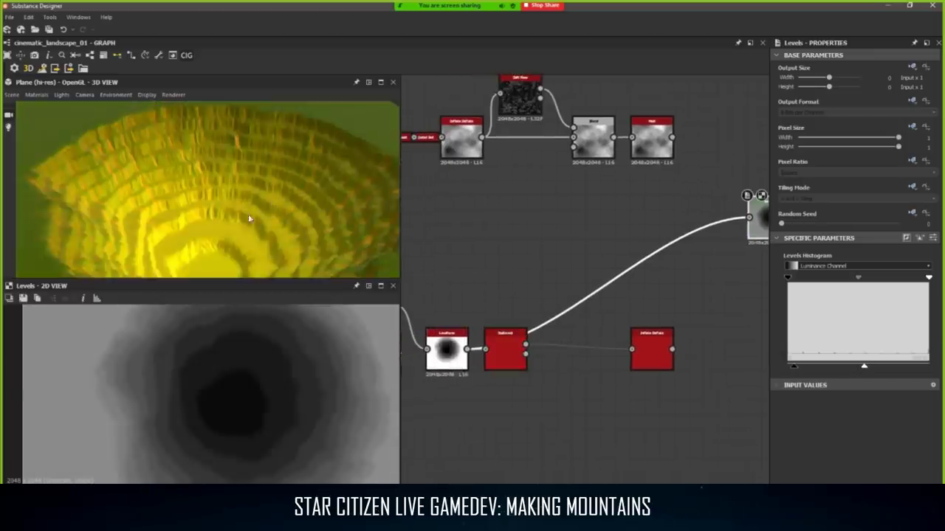
{"action": "left_click_drag", "start_coordinate": [248, 217], "coordinate": [452, 295]}
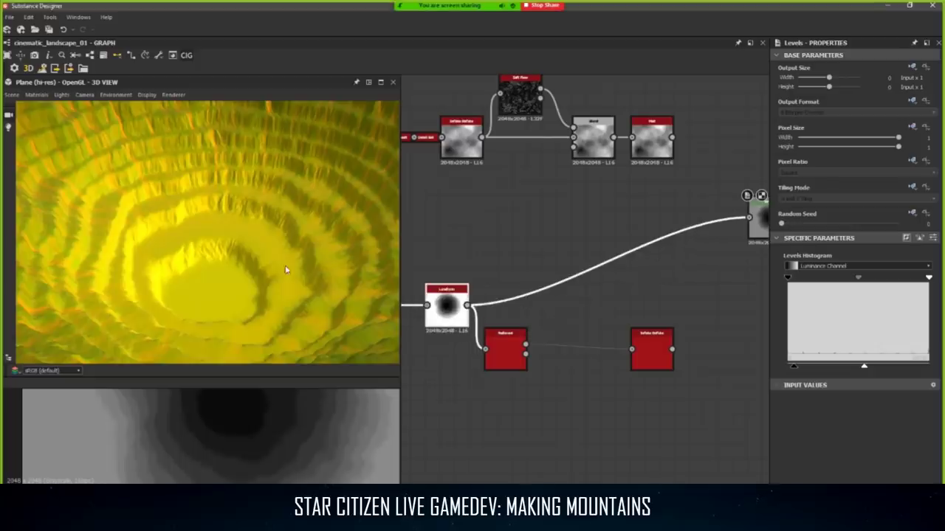
{"action": "left_click_drag", "start_coordinate": [285, 269], "coordinate": [236, 274]}
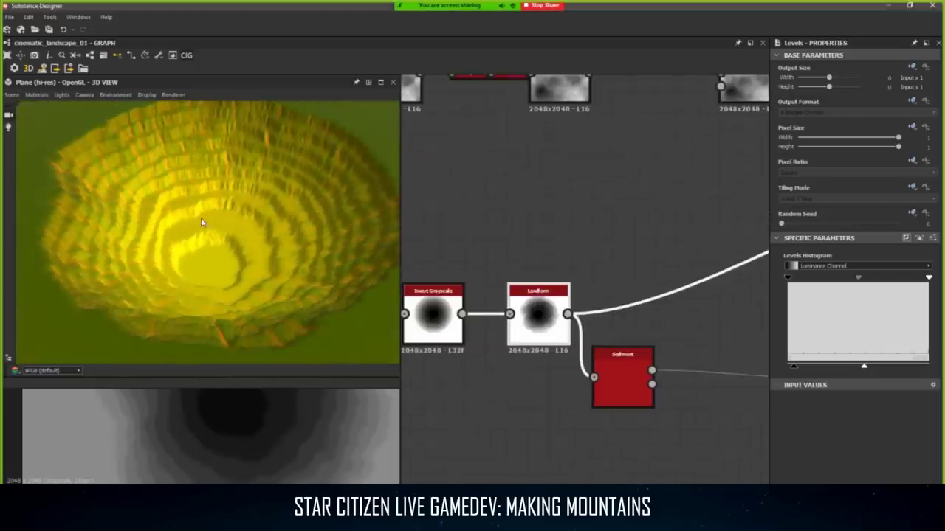
{"action": "left_click_drag", "start_coordinate": [202, 222], "coordinate": [268, 209]}
{"action": "middle_click_drag", "start_coordinate": [549, 318], "coordinate": [551, 307]}
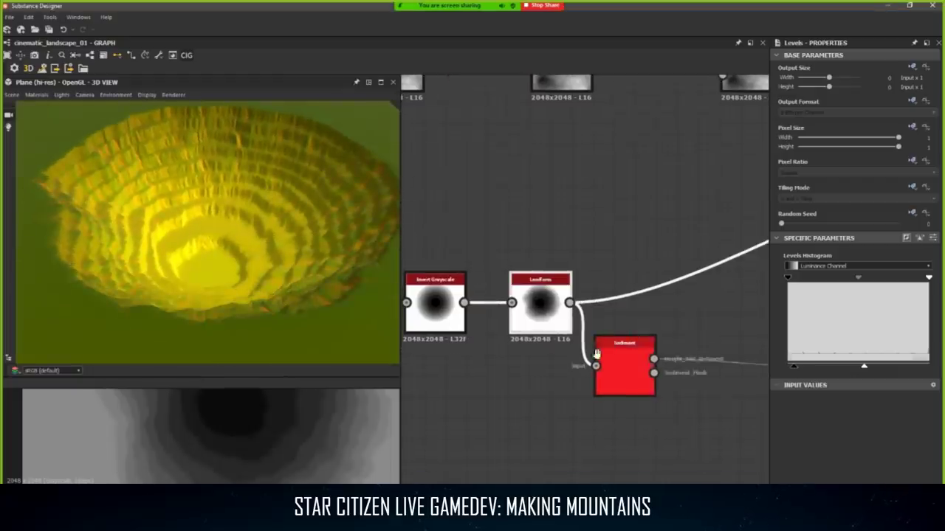
Feed the Levels node from the Sediment height output and examine the sediment on the crater's terraces in the 3D view.
{"action": "middle_click_drag", "start_coordinate": [596, 354], "coordinate": [546, 369]}
{"action": "left_click", "coordinate": [604, 374]}
{"action": "middle_click_drag", "start_coordinate": [744, 288], "coordinate": [546, 318]}
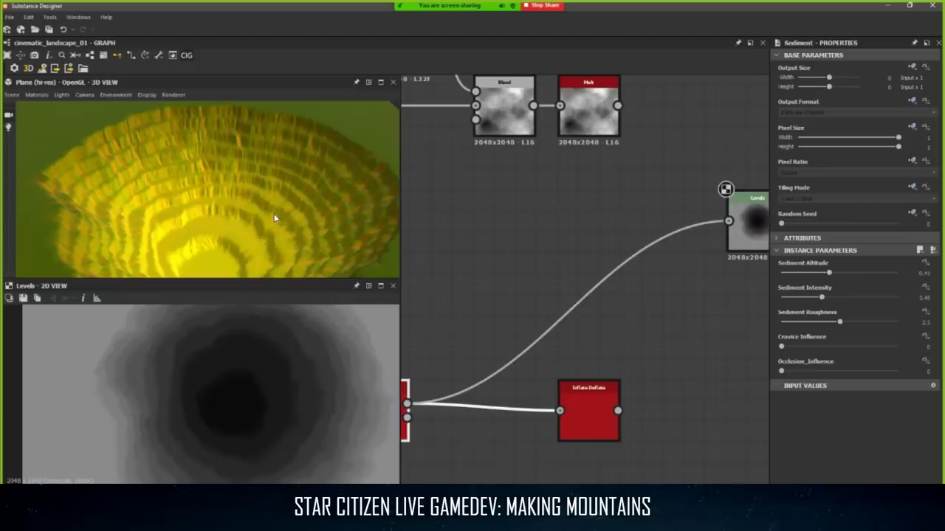
{"action": "scroll", "coordinate": [209, 227], "scroll_direction": "up", "scroll_amount": 5}
{"action": "left_click_drag", "start_coordinate": [209, 228], "coordinate": [299, 164]}
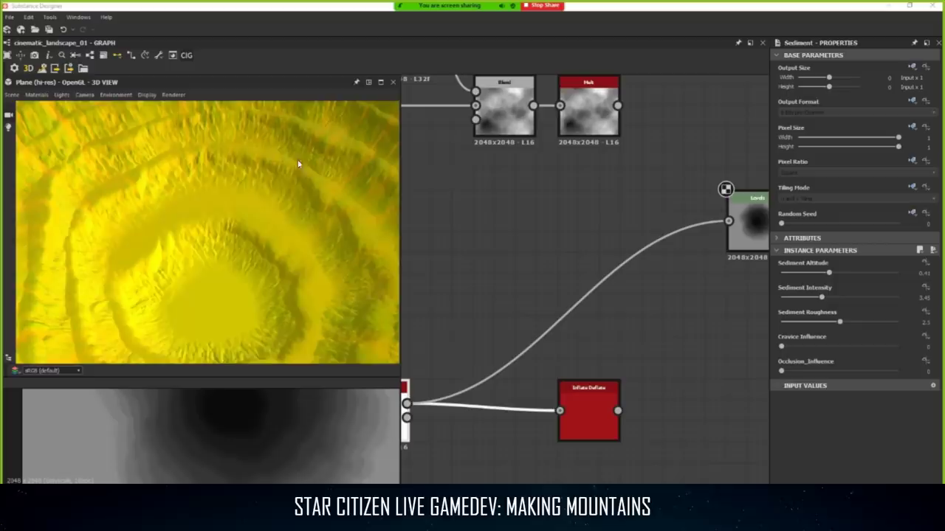
{"action": "left_click_drag", "start_coordinate": [261, 216], "coordinate": [281, 223]}
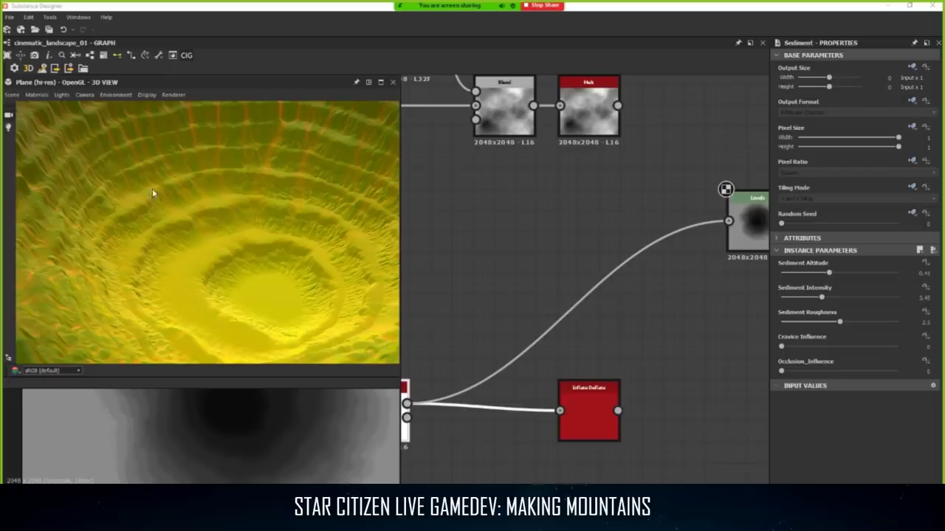
{"action": "left_click_drag", "start_coordinate": [263, 235], "coordinate": [163, 233]}
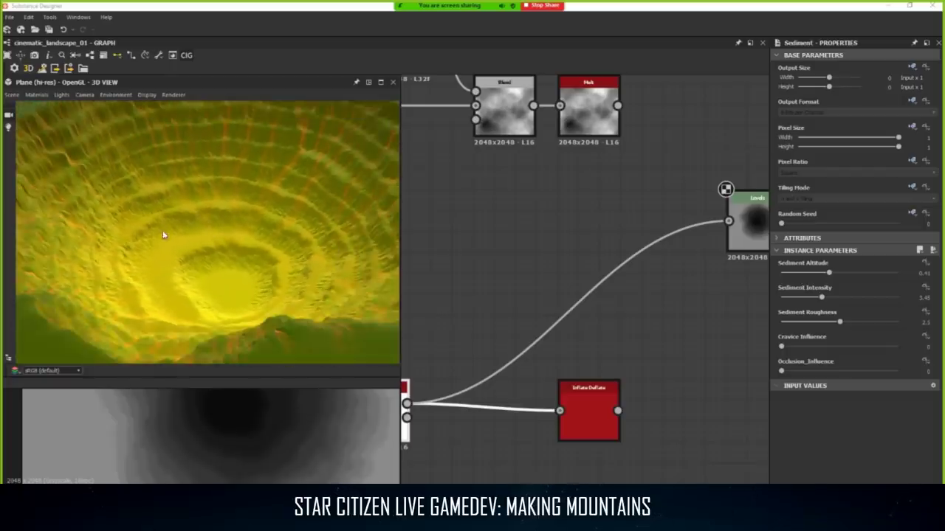
{"action": "scroll", "coordinate": [237, 238], "scroll_direction": "down", "scroll_amount": 5}
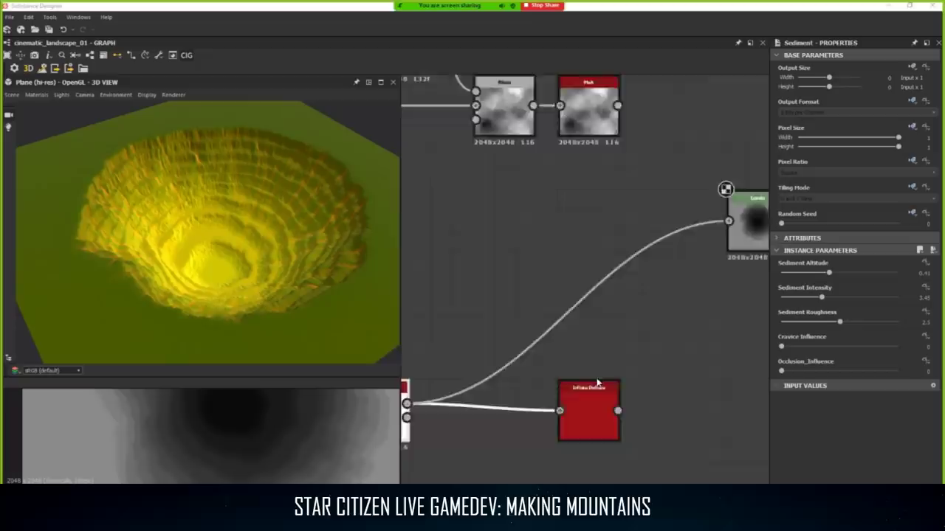
Place the Inflate Deflate node next to Sediment and connect its output to the Levels node.
{"action": "scroll", "coordinate": [599, 381], "scroll_direction": "down", "scroll_amount": 2}
{"action": "left_click", "coordinate": [549, 395]}
{"action": "left_click_drag", "start_coordinate": [621, 330], "coordinate": [689, 275]}
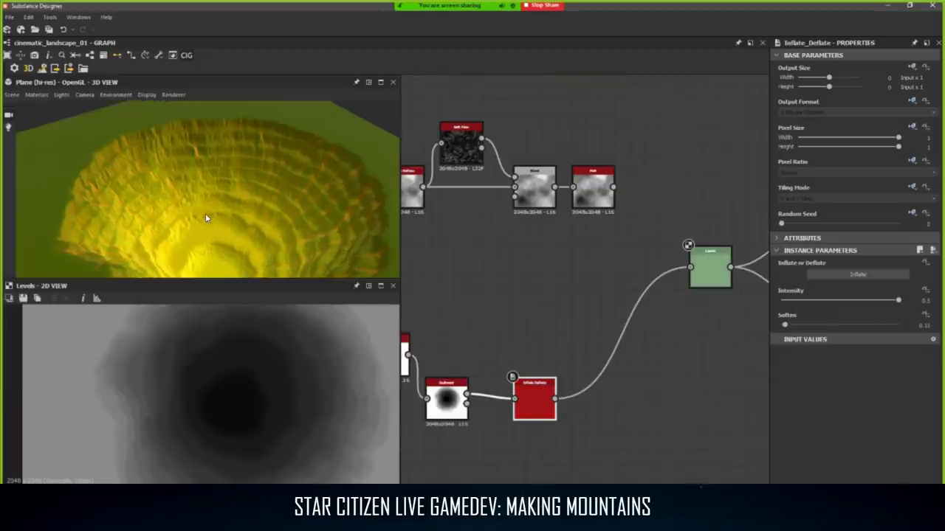
Examine the crater's inflated terraces in the 3D view from close up, from afar and from above.
{"action": "scroll", "coordinate": [205, 219], "scroll_direction": "up", "scroll_amount": 5}
{"action": "left_click_drag", "start_coordinate": [195, 226], "coordinate": [186, 205]}
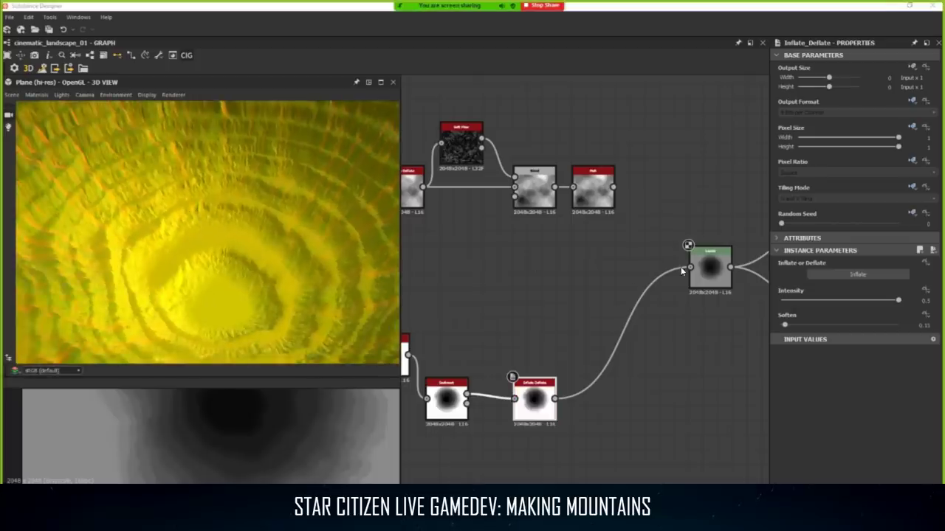
{"action": "left_click_drag", "start_coordinate": [286, 244], "coordinate": [265, 295]}
{"action": "scroll", "coordinate": [265, 295], "scroll_direction": "down", "scroll_amount": 2}
{"action": "middle_click_drag", "start_coordinate": [502, 316], "coordinate": [550, 316]}
{"action": "scroll", "coordinate": [556, 311], "scroll_direction": "down", "scroll_amount": 1}
{"action": "scroll", "coordinate": [169, 247], "scroll_direction": "down", "scroll_amount": 3}
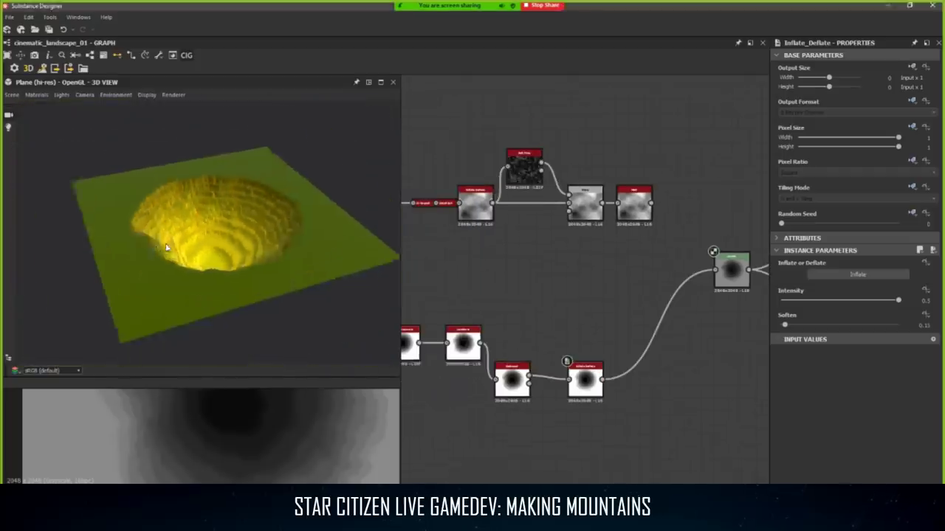
{"action": "left_click_drag", "start_coordinate": [169, 247], "coordinate": [53, 111]}
{"action": "scroll", "coordinate": [217, 259], "scroll_direction": "up", "scroll_amount": 3}
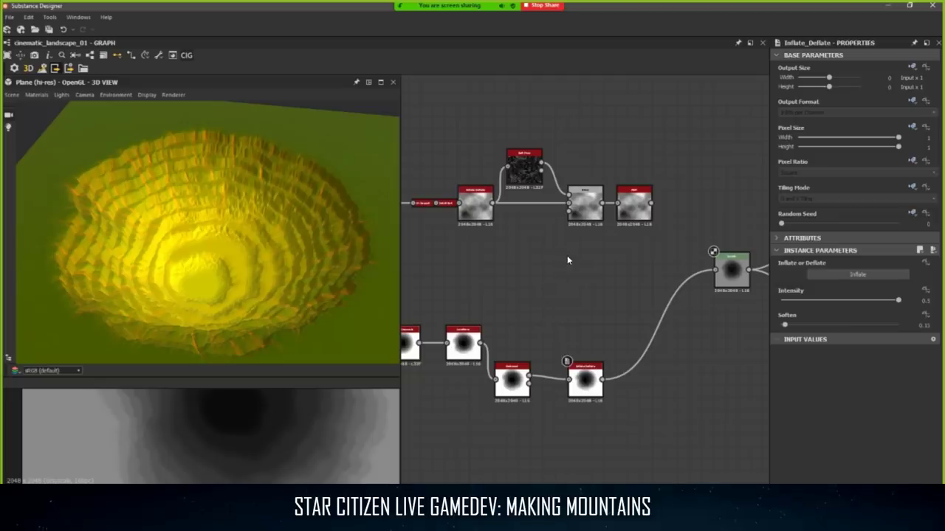
Switch to the Sandbox Editor and inspect the terraced crater and the surrounding mountain terrain from the air.
{"action": "key", "text": "alt+Tab"}
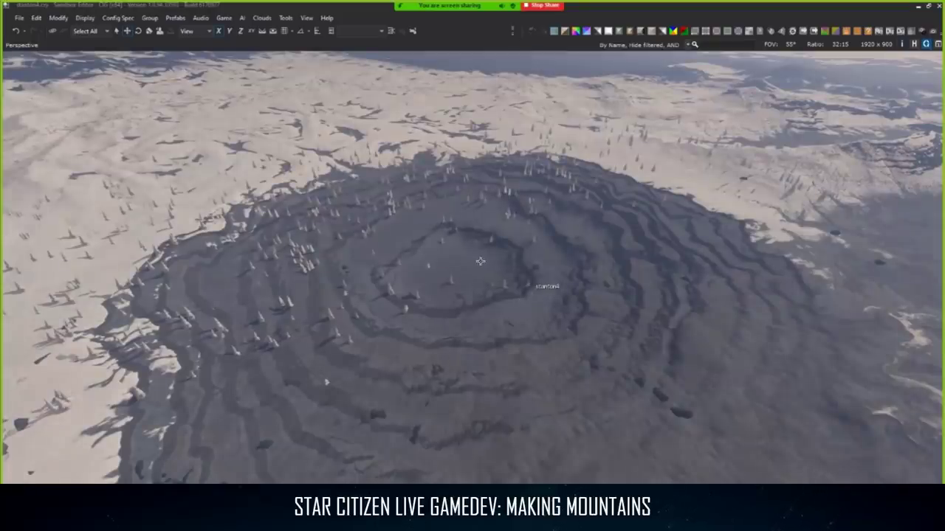
{"action": "middle_click_drag", "start_coordinate": [508, 254], "coordinate": [502, 251]}
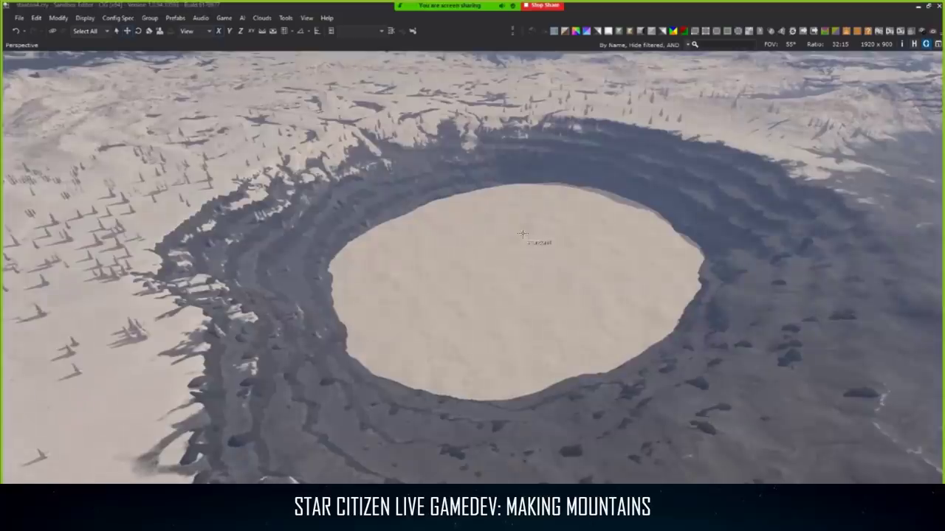
{"action": "right_click_drag", "start_coordinate": [522, 233], "coordinate": [74, 138]}
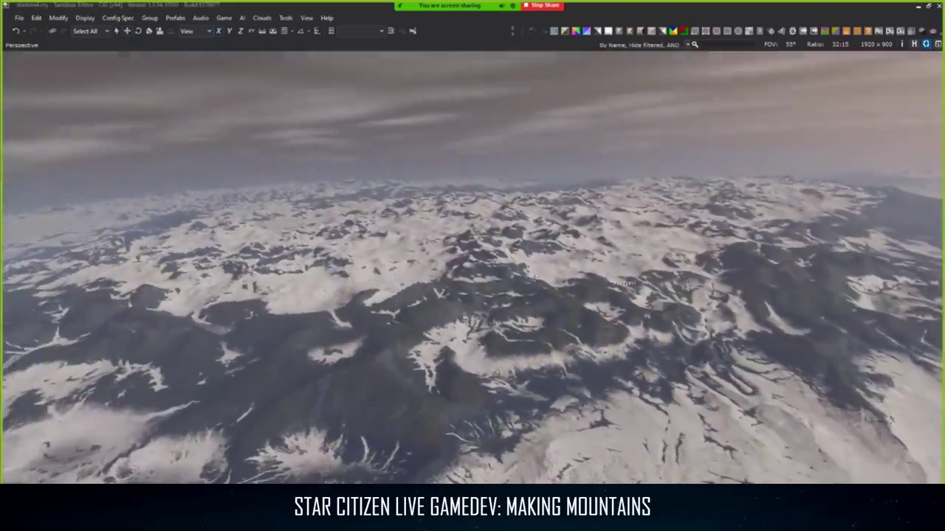
{"action": "right_click_drag", "start_coordinate": [214, 268], "coordinate": [410, 262]}
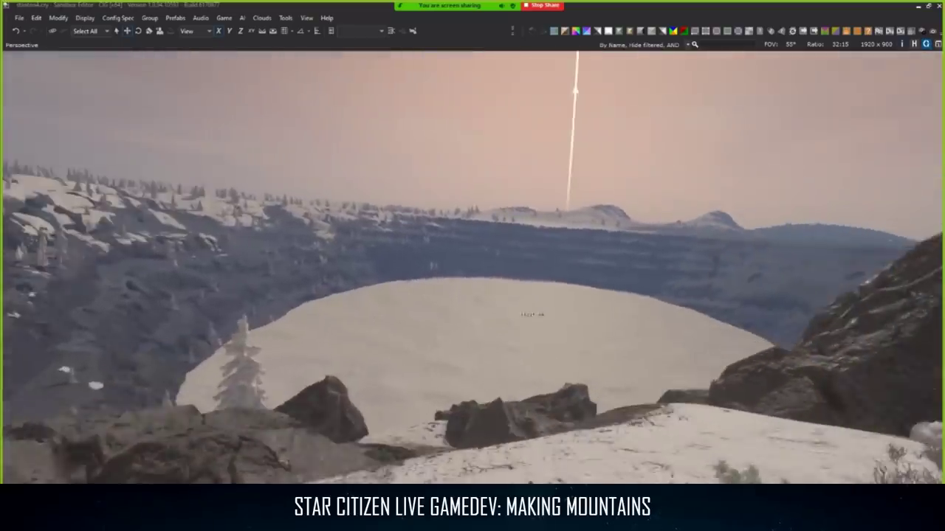
Fly along the crater's rim at ground level to check its rocks, trees and terraced walls.
{"action": "right_click_drag", "start_coordinate": [602, 325], "coordinate": [583, 326]}
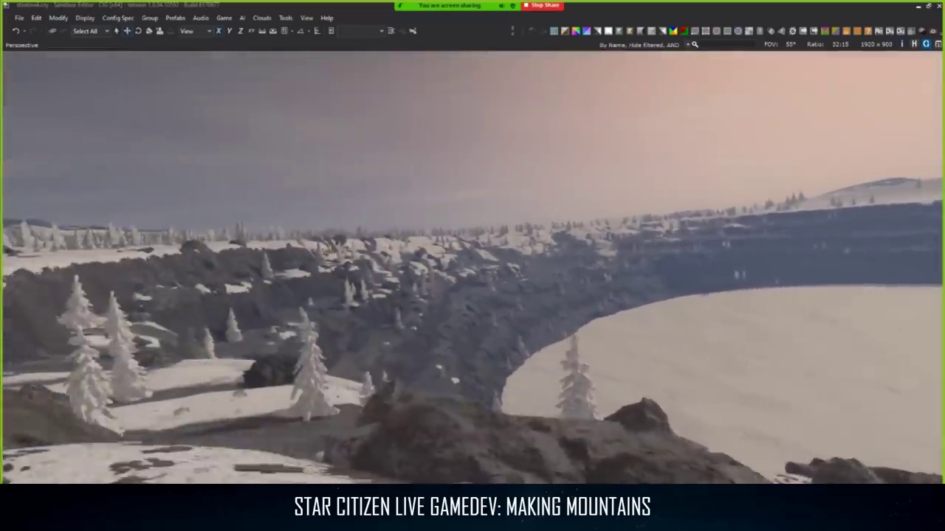
{"action": "key", "text": "a"}
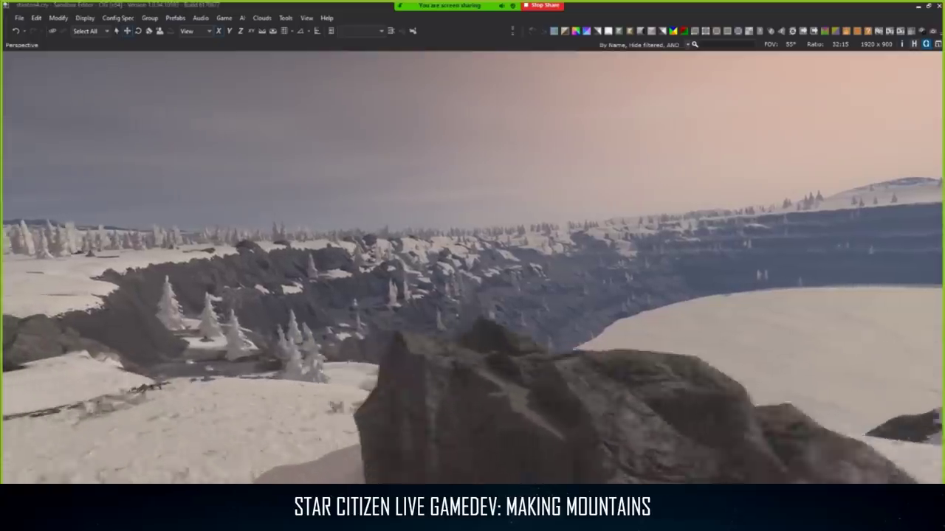
{"action": "key", "text": "a"}
{"action": "mouse_move", "coordinate": [599, 324]}
{"action": "right_mouse_down"}
{"action": "mouse_move", "coordinate": [586, 325]}
{"action": "mouse_move", "coordinate": [604, 326]}
{"action": "right_mouse_up"}
{"action": "key", "text": "w"}
{"action": "right_click_drag", "start_coordinate": [472, 358], "coordinate": [517, 389]}
{"action": "key", "text": "a"}
{"action": "key", "text": "s"}
{"action": "key", "text": "w"}
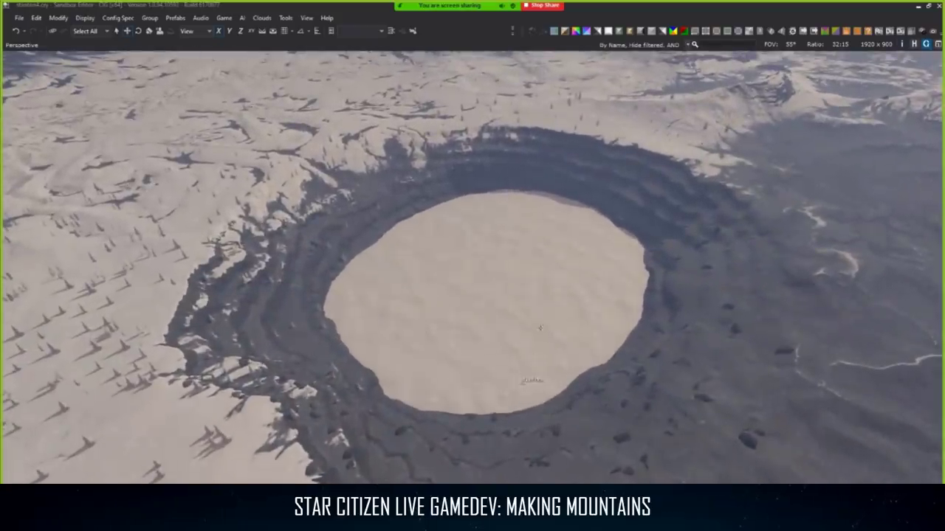
View the whole crater from higher angles and inspect its terraces and flat snowy floor.
{"action": "key", "text": "s"}
{"action": "mouse_move", "coordinate": [541, 328]}
{"action": "right_mouse_down"}
{"action": "mouse_move", "coordinate": [569, 299]}
{"action": "mouse_move", "coordinate": [568, 326]}
{"action": "mouse_move", "coordinate": [537, 310]}
{"action": "mouse_move", "coordinate": [537, 331]}
{"action": "mouse_move", "coordinate": [509, 309]}
{"action": "mouse_move", "coordinate": [573, 303]}
{"action": "right_mouse_up"}
{"action": "key", "text": "w"}
{"action": "key", "text": "w"}
{"action": "key", "text": "s"}
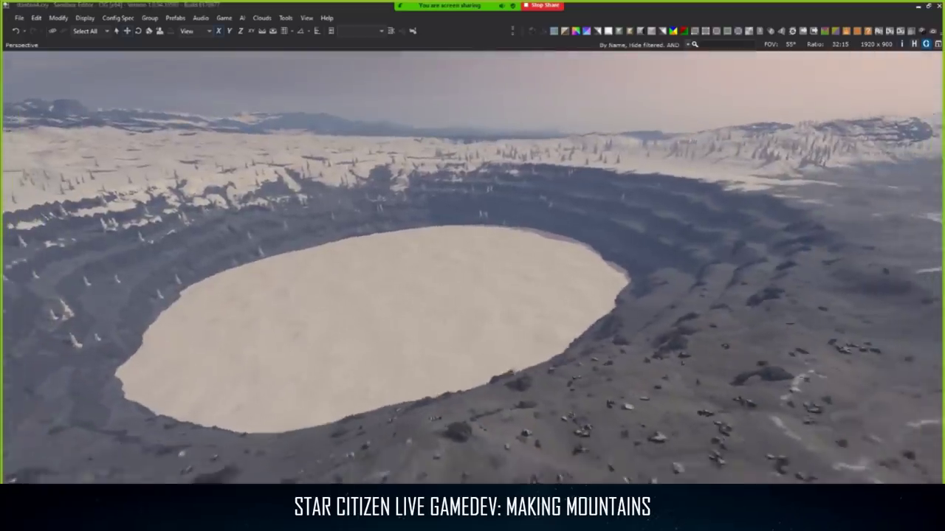
{"action": "key", "text": "s"}
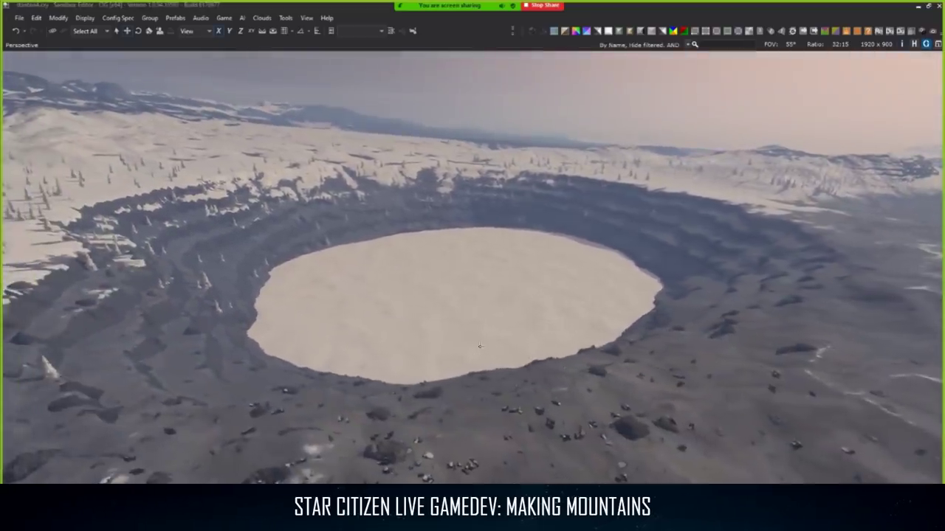
{"action": "right_click_drag", "start_coordinate": [480, 346], "coordinate": [500, 345]}
{"action": "key", "text": "a"}
{"action": "key", "text": "s"}
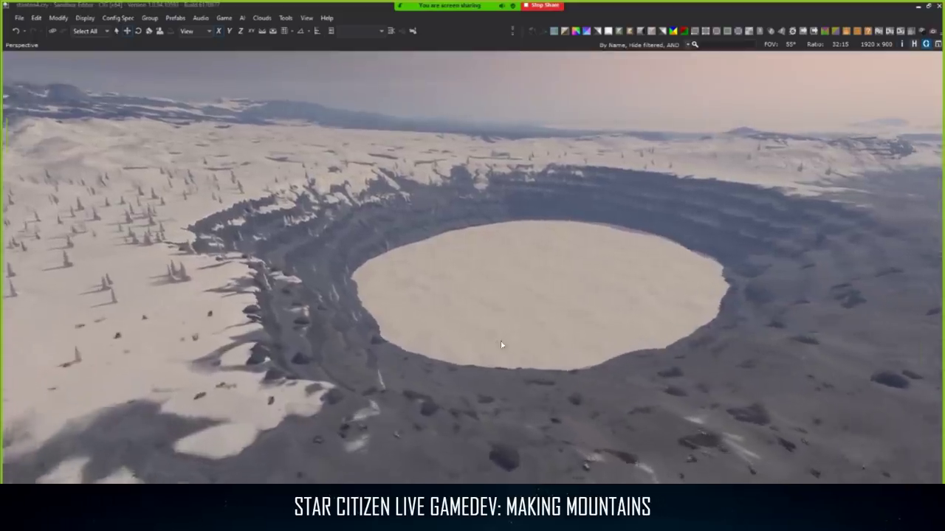
{"action": "key", "text": "w"}
{"action": "key", "text": "a"}
{"action": "key", "text": "s"}
{"action": "right_click_drag", "start_coordinate": [500, 345], "coordinate": [513, 347]}
{"action": "key", "text": "w"}
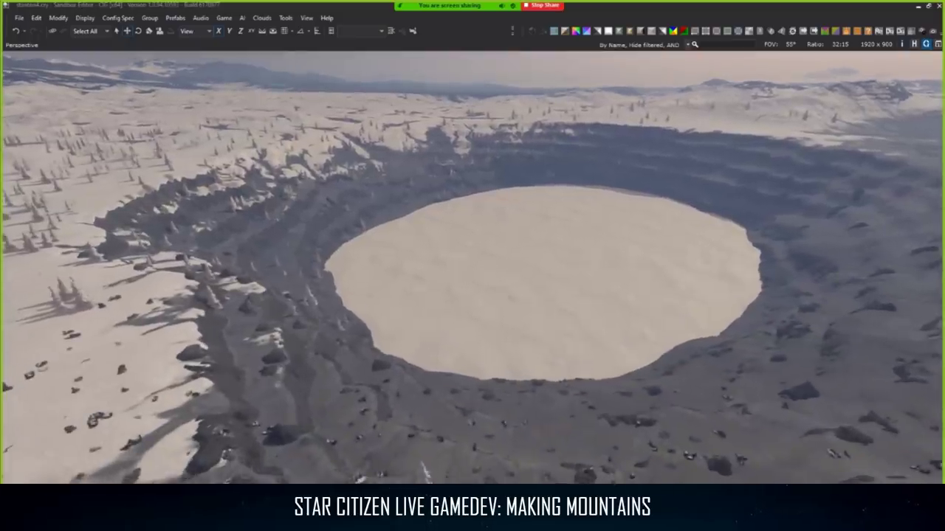
Switch back to Substance Designer and line up the crater's nodes in one row, from Shape to Inflate Deflate.
{"action": "key", "text": "alt+Tab"}
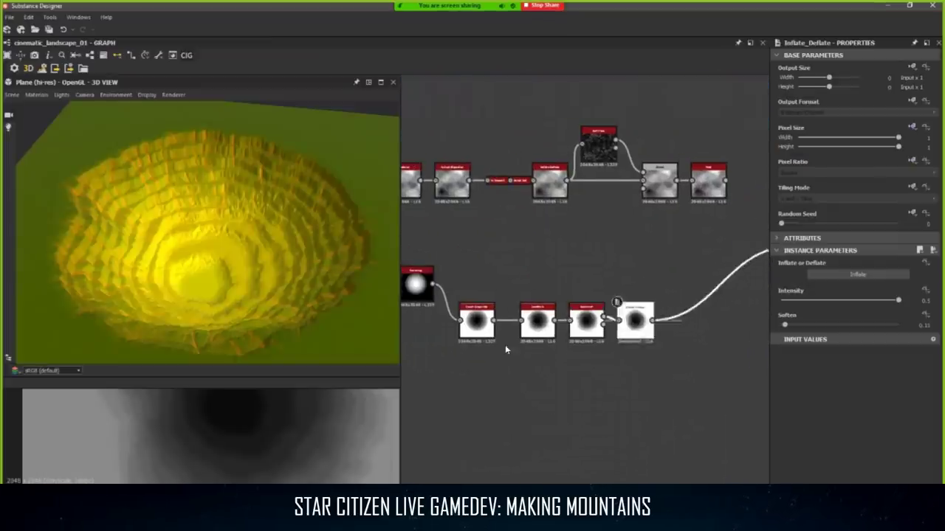
{"action": "middle_click_drag", "start_coordinate": [505, 344], "coordinate": [537, 348]}
{"action": "scroll", "coordinate": [524, 347], "scroll_direction": "up", "scroll_amount": 2}
{"action": "left_click_drag", "start_coordinate": [503, 317], "coordinate": [521, 318]}
{"action": "middle_click_drag", "start_coordinate": [485, 324], "coordinate": [593, 323]}
{"action": "scroll", "coordinate": [593, 323], "scroll_direction": "down", "scroll_amount": 3}
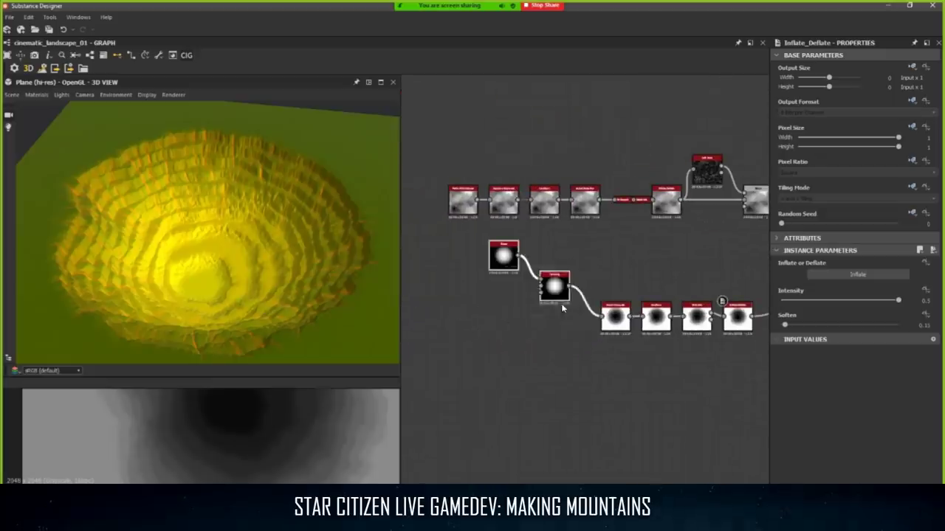
{"action": "scroll", "coordinate": [543, 358], "scroll_direction": "down", "scroll_amount": 4}
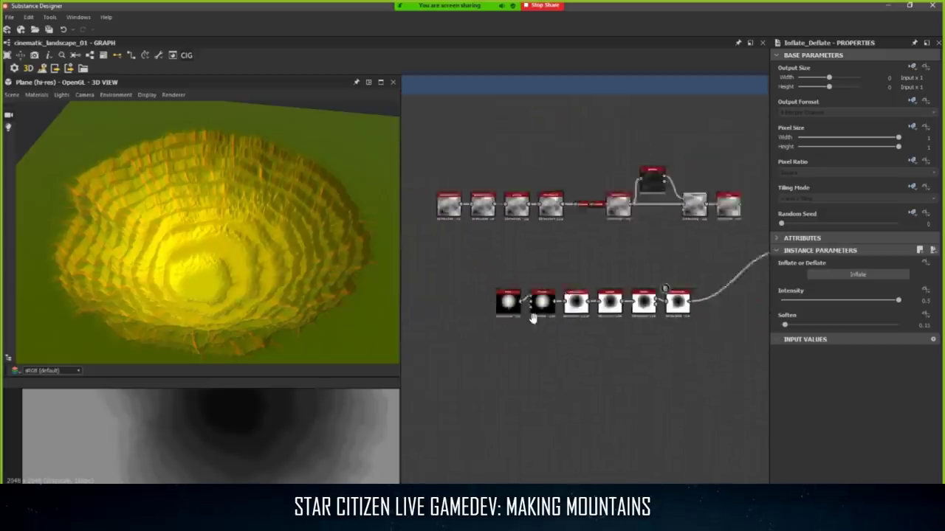
{"action": "scroll", "coordinate": [536, 318], "scroll_direction": "up", "scroll_amount": 4}
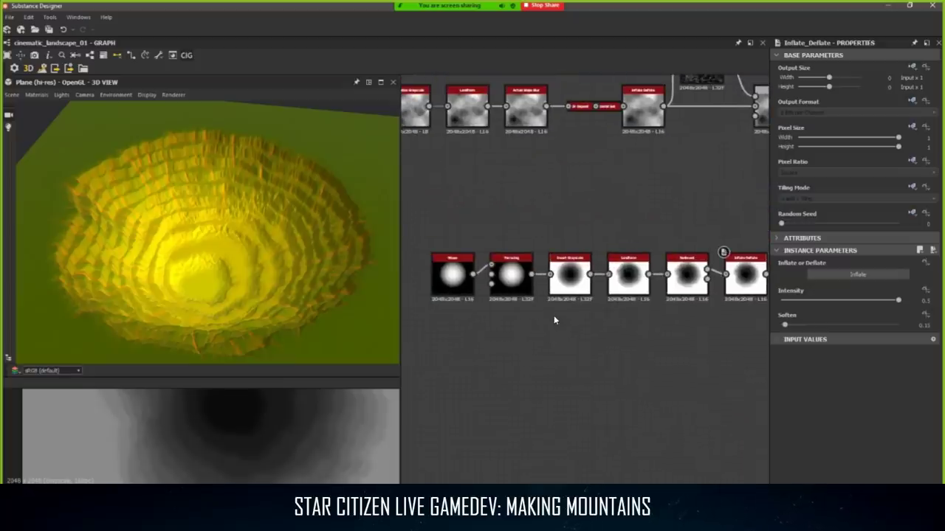
{"action": "scroll", "coordinate": [596, 337], "scroll_direction": "down", "scroll_amount": 2}
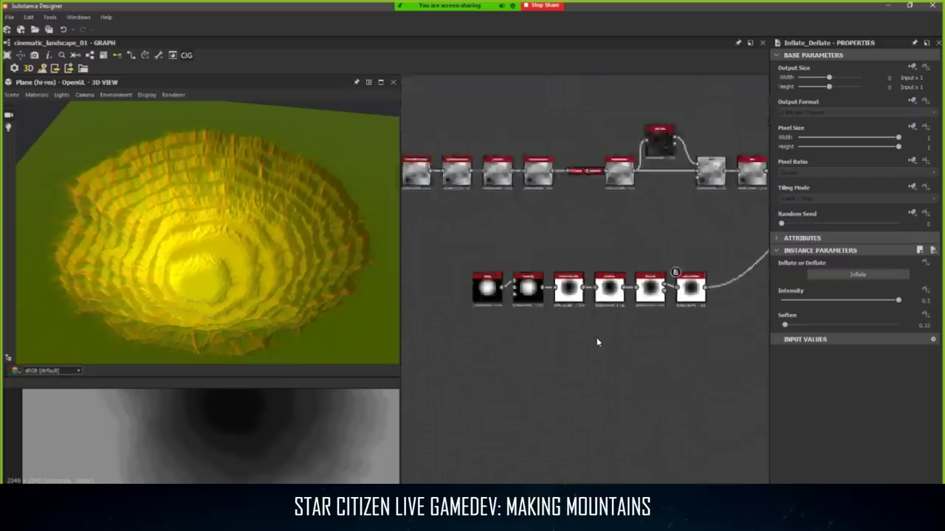
Review the custom terrain nodes in the node search list and in the graph's NODES frame.
{"action": "middle_click_drag", "start_coordinate": [497, 237], "coordinate": [405, 146]}
{"action": "scroll", "coordinate": [405, 146], "scroll_direction": "down", "scroll_amount": 3}
{"action": "scroll", "coordinate": [544, 320], "scroll_direction": "up", "scroll_amount": 4}
{"action": "middle_click_drag", "start_coordinate": [649, 396], "coordinate": [573, 259]}
{"action": "scroll", "coordinate": [544, 320], "scroll_direction": "down", "scroll_amount": 4}
{"action": "scroll", "coordinate": [569, 319], "scroll_direction": "down", "scroll_amount": 2}
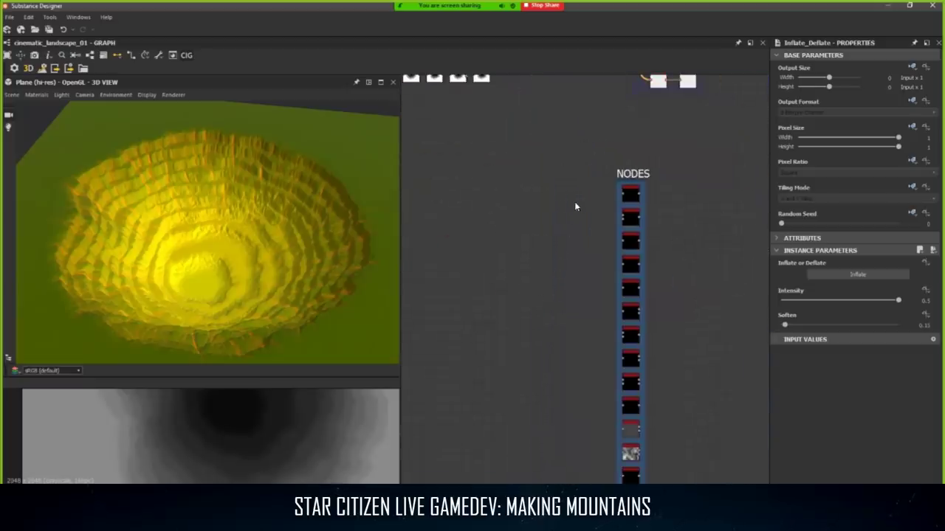
{"action": "key", "text": "space"}
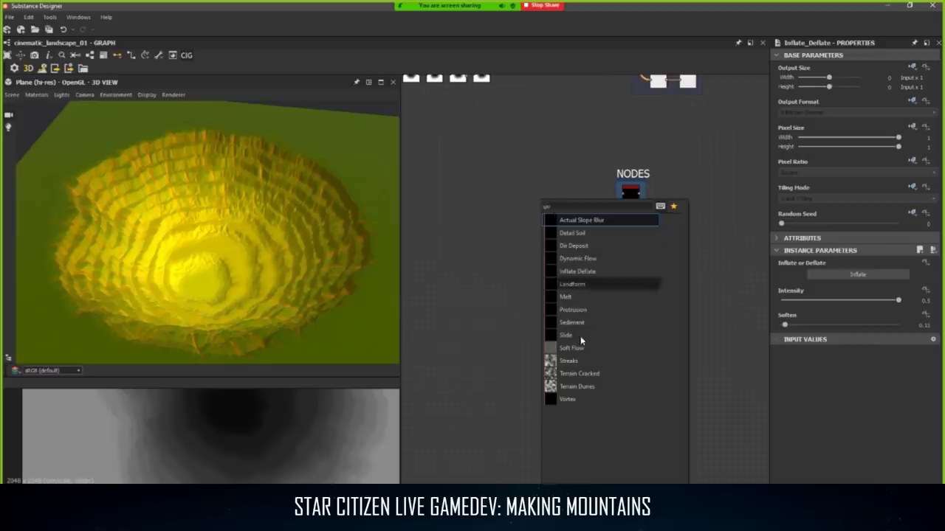
{"action": "key", "text": "Escape"}
{"action": "scroll", "coordinate": [609, 181], "scroll_direction": "up", "scroll_amount": 2}
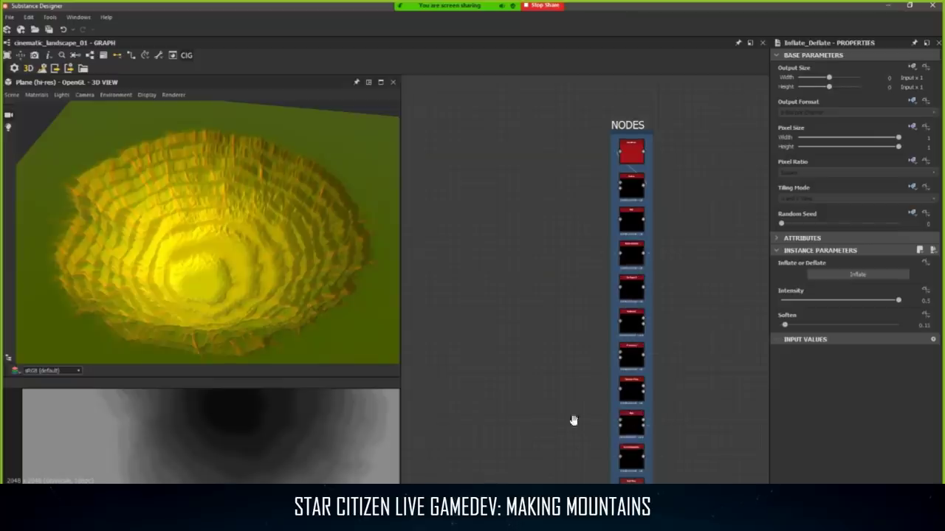
{"action": "middle_click_drag", "start_coordinate": [574, 421], "coordinate": [587, 388]}
{"action": "scroll", "coordinate": [606, 340], "scroll_direction": "down", "scroll_amount": 2}
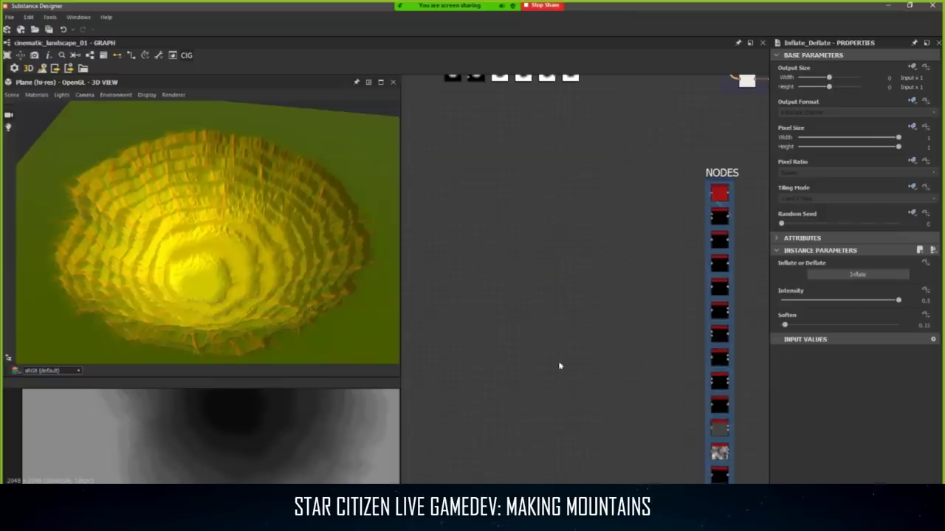
{"action": "middle_click_drag", "start_coordinate": [535, 292], "coordinate": [545, 288]}
{"action": "middle_click_drag", "start_coordinate": [496, 208], "coordinate": [548, 256]}
{"action": "key", "text": "space"}
{"action": "left_click", "coordinate": [533, 248]}
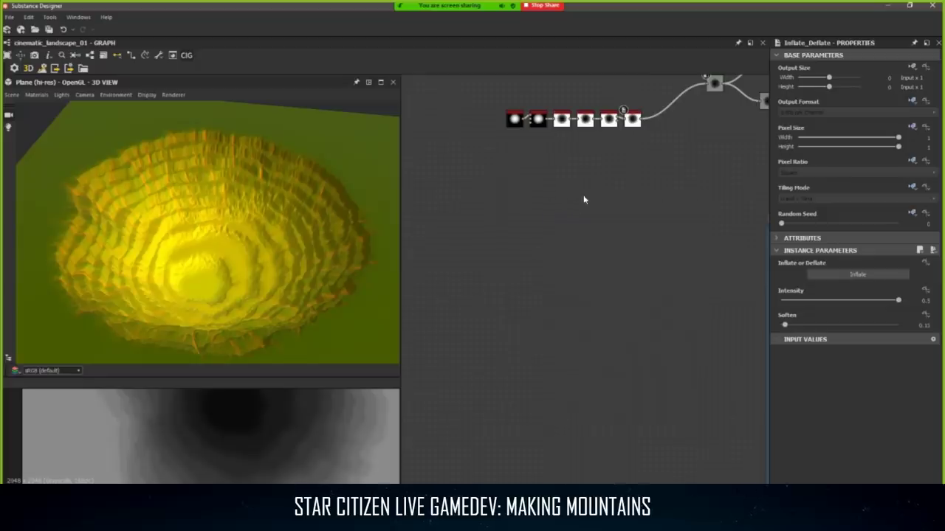
{"action": "middle_click_drag", "start_coordinate": [583, 199], "coordinate": [480, 242]}
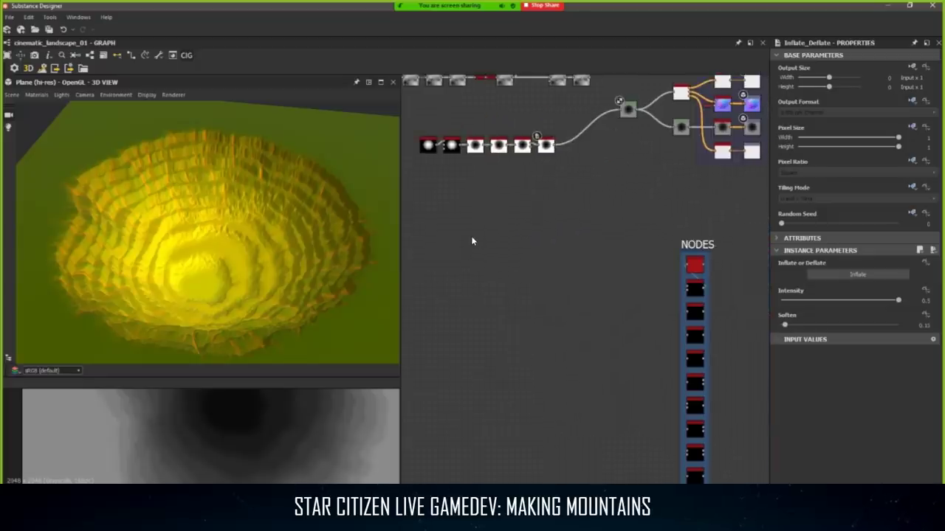
{"action": "key", "text": "space"}
{"action": "left_click", "coordinate": [443, 228]}
{"action": "middle_click_drag", "start_coordinate": [572, 285], "coordinate": [526, 214]}
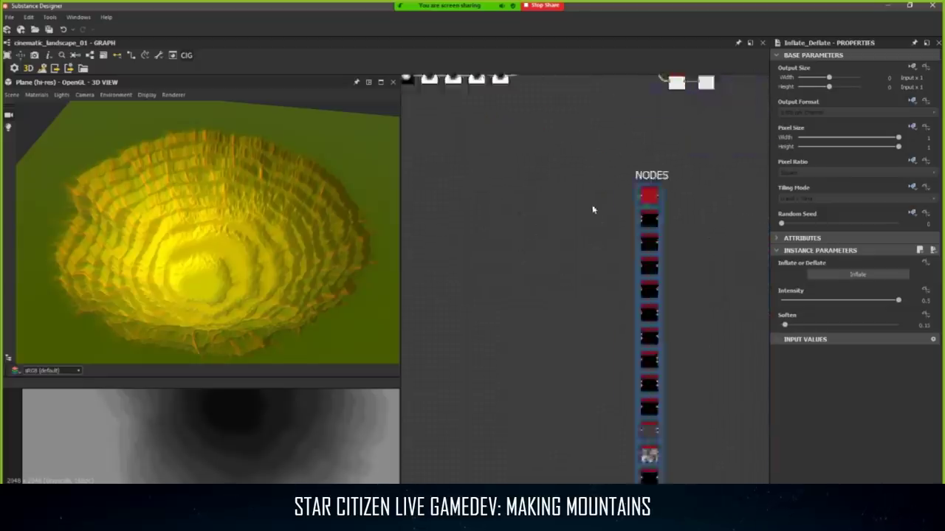
{"action": "scroll", "coordinate": [593, 210], "scroll_direction": "down", "scroll_amount": 1}
{"action": "mouse_move", "coordinate": [585, 176]}
{"action": "left_mouse_down"}
{"action": "mouse_move", "coordinate": [695, 462]}
{"action": "mouse_move", "coordinate": [596, 174]}
{"action": "left_mouse_up"}
{"action": "middle_click_drag", "start_coordinate": [619, 245], "coordinate": [686, 309]}
{"action": "scroll", "coordinate": [505, 152], "scroll_direction": "up", "scroll_amount": 3}
{"action": "middle_click_drag", "start_coordinate": [559, 221], "coordinate": [561, 396]}
{"action": "scroll", "coordinate": [553, 250], "scroll_direction": "up", "scroll_amount": 3}
{"action": "middle_click_drag", "start_coordinate": [553, 256], "coordinate": [583, 281]}
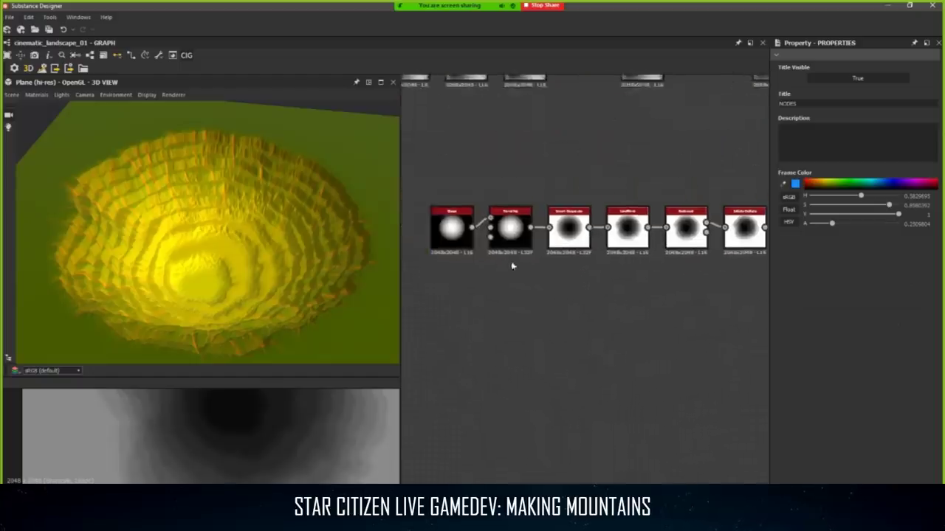
Look over the crater and mountain node chains and examine the Melt node's output in the 2D view.
{"action": "scroll", "coordinate": [512, 266], "scroll_direction": "up", "scroll_amount": 2}
{"action": "middle_click_drag", "start_coordinate": [510, 197], "coordinate": [524, 253]}
{"action": "scroll", "coordinate": [525, 256], "scroll_direction": "up", "scroll_amount": 2}
{"action": "scroll", "coordinate": [524, 252], "scroll_direction": "down", "scroll_amount": 3}
{"action": "middle_click_drag", "start_coordinate": [685, 175], "coordinate": [535, 267]}
{"action": "scroll", "coordinate": [590, 244], "scroll_direction": "down", "scroll_amount": 1}
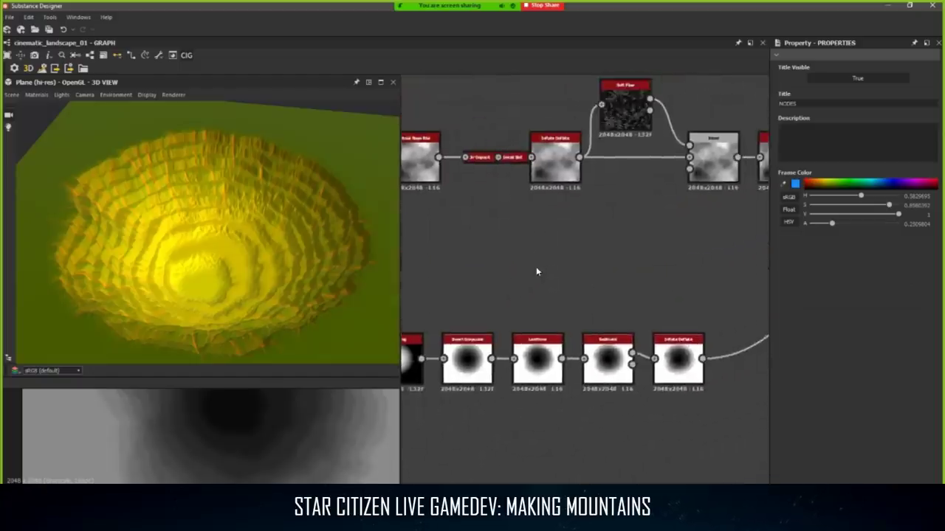
{"action": "middle_click_drag", "start_coordinate": [656, 160], "coordinate": [521, 250]}
{"action": "scroll", "coordinate": [511, 215], "scroll_direction": "up", "scroll_amount": 2}
{"action": "middle_click_drag", "start_coordinate": [676, 235], "coordinate": [520, 243]}
{"action": "scroll", "coordinate": [520, 243], "scroll_direction": "up", "scroll_amount": 2}
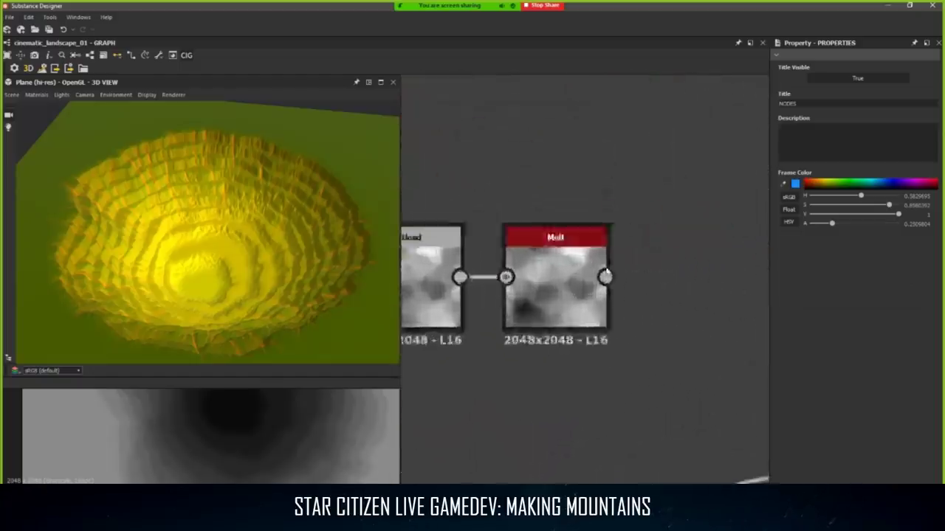
{"action": "middle_click_drag", "start_coordinate": [583, 278], "coordinate": [475, 251]}
{"action": "scroll", "coordinate": [475, 250], "scroll_direction": "up", "scroll_amount": 1}
{"action": "double_click", "coordinate": [476, 250]}
{"action": "scroll", "coordinate": [230, 436], "scroll_direction": "down", "scroll_amount": 3}
{"action": "scroll", "coordinate": [249, 418], "scroll_direction": "up", "scroll_amount": 4}
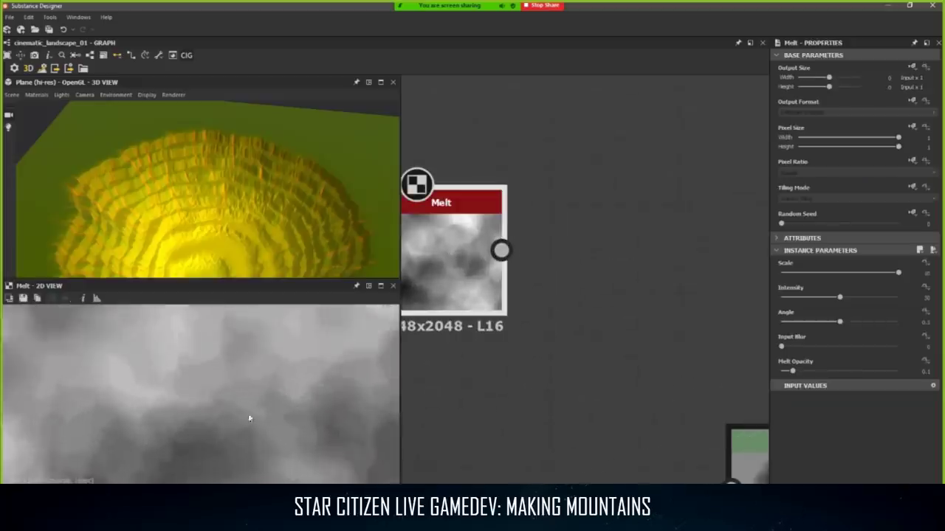
{"action": "middle_click_drag", "start_coordinate": [249, 418], "coordinate": [202, 392]}
{"action": "scroll", "coordinate": [204, 391], "scroll_direction": "up", "scroll_amount": 1}
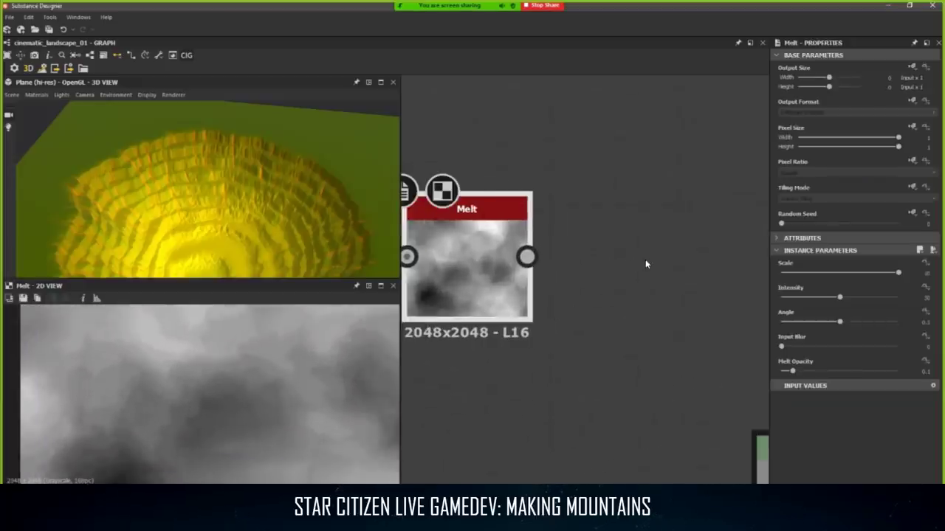
Add the 100-iteration Erosion2 node beside the Melt node.
{"action": "key", "text": "space"}
{"action": "type", "text": "erosi"}
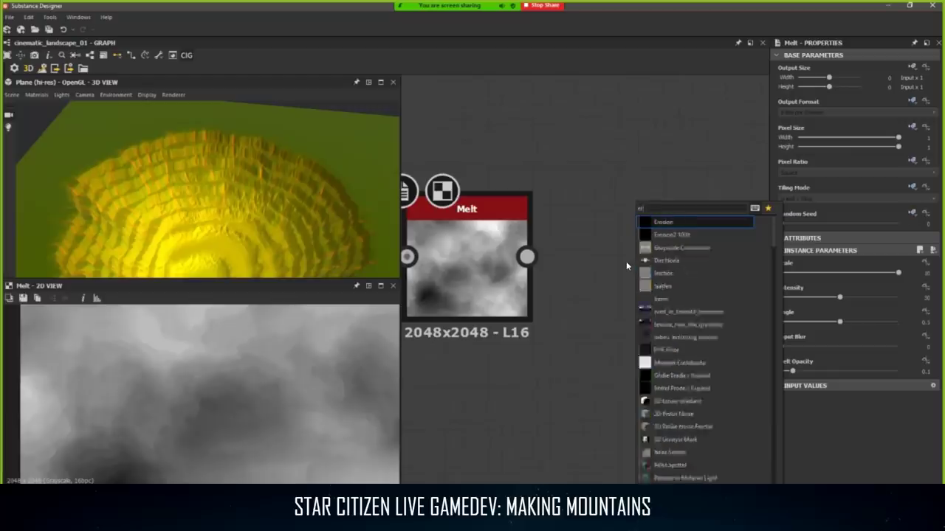
{"action": "left_click", "coordinate": [672, 235]}
{"action": "middle_click_drag", "start_coordinate": [551, 310], "coordinate": [589, 274]}
{"action": "scroll", "coordinate": [588, 274], "scroll_direction": "down", "scroll_amount": 3}
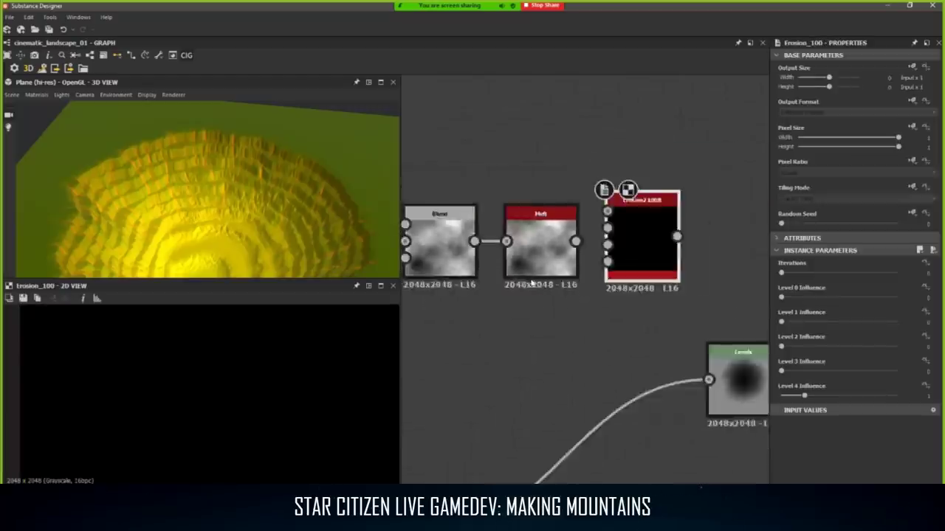
Move the Erosion2 node down out of the mountain chain, past the end of the crater's node row.
{"action": "middle_click_drag", "start_coordinate": [534, 345], "coordinate": [494, 307]}
{"action": "scroll", "coordinate": [494, 308], "scroll_direction": "down", "scroll_amount": 3}
{"action": "middle_click_drag", "start_coordinate": [422, 396], "coordinate": [558, 282]}
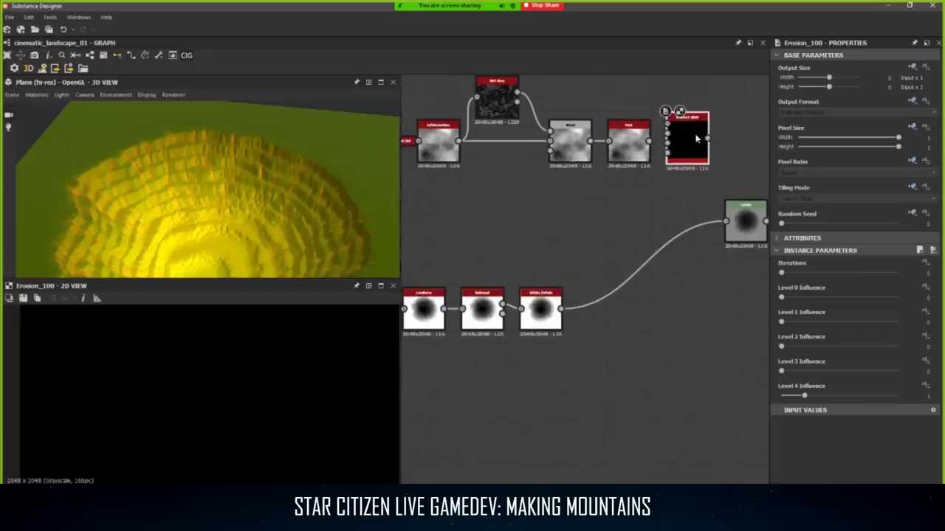
{"action": "left_click_drag", "start_coordinate": [685, 115], "coordinate": [667, 346]}
{"action": "middle_click_drag", "start_coordinate": [678, 441], "coordinate": [740, 344]}
{"action": "scroll", "coordinate": [740, 344], "scroll_direction": "down", "scroll_amount": 2}
{"action": "scroll", "coordinate": [515, 314], "scroll_direction": "up", "scroll_amount": 3}
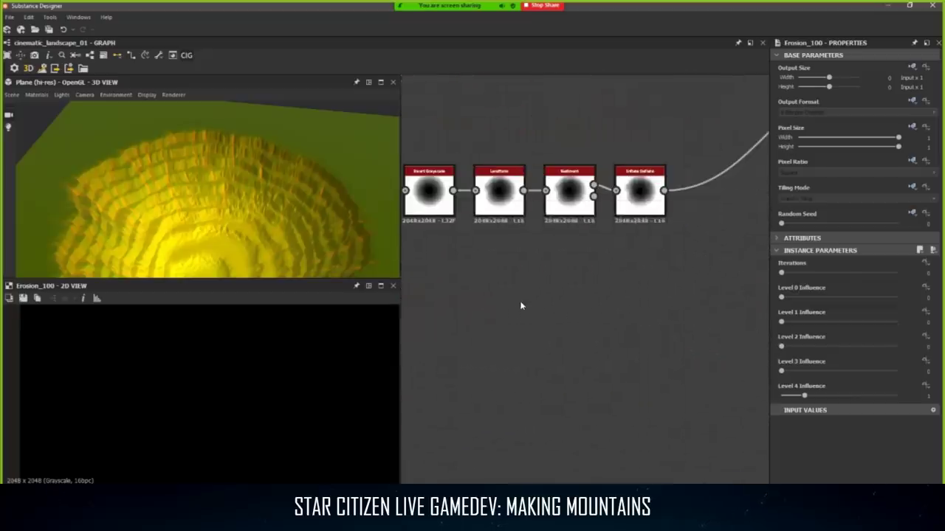
Add a Perlin With Octaves node below the crater chain and move the Erosion2 node away from it, leaving room between them.
{"action": "key", "text": "space"}
{"action": "type", "text": "perlin"}
{"action": "key", "text": "Down"}
{"action": "key", "text": "Return"}
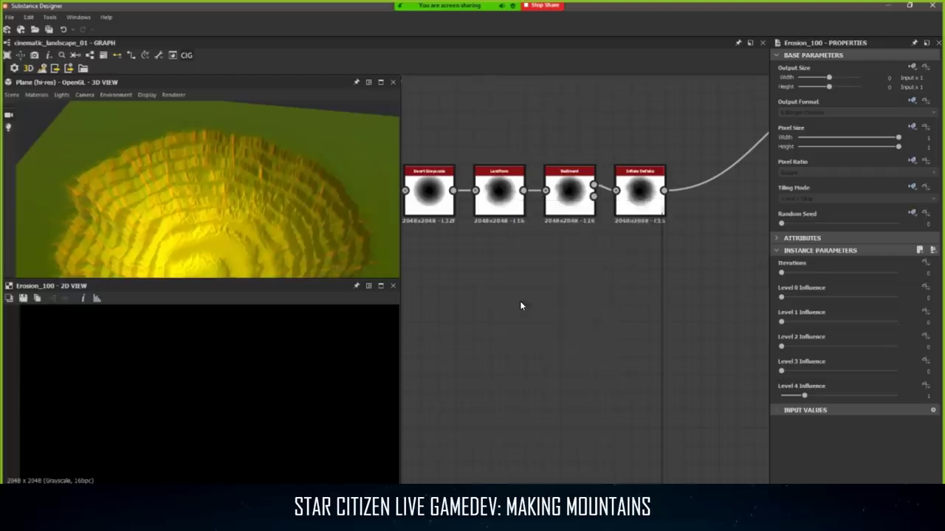
{"action": "scroll", "coordinate": [520, 302], "scroll_direction": "up", "scroll_amount": 3}
{"action": "middle_click_drag", "start_coordinate": [519, 302], "coordinate": [476, 284]}
{"action": "scroll", "coordinate": [612, 360], "scroll_direction": "down", "scroll_amount": 2}
{"action": "left_click_drag", "start_coordinate": [751, 345], "coordinate": [656, 335]}
{"action": "middle_click_drag", "start_coordinate": [593, 347], "coordinate": [571, 340]}
{"action": "left_click_drag", "start_coordinate": [662, 329], "coordinate": [702, 331]}
Add a Landform node between the Perlin With Octaves and Erosion2 nodes.
{"action": "left_click", "coordinate": [540, 272]}
{"action": "key", "text": "space"}
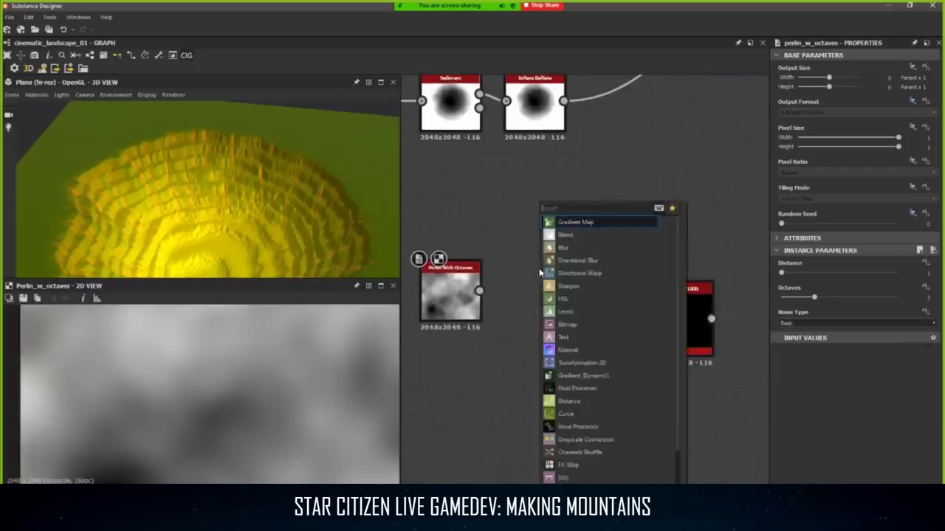
{"action": "type", "text": "land"}
{"action": "key", "text": "Return"}
Feed the Perlin With Octaves output into the Levels node ahead of the export nodes, replacing the crater chain, and inspect the 3D terrain.
{"action": "left_click", "coordinate": [480, 291]}
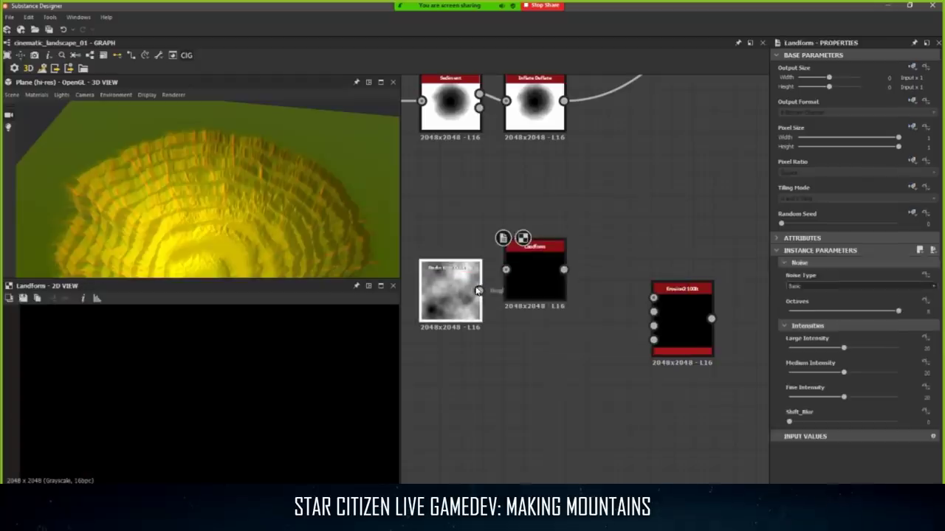
{"action": "middle_click_drag", "start_coordinate": [612, 198], "coordinate": [518, 295]}
{"action": "scroll", "coordinate": [519, 295], "scroll_direction": "down", "scroll_amount": 4}
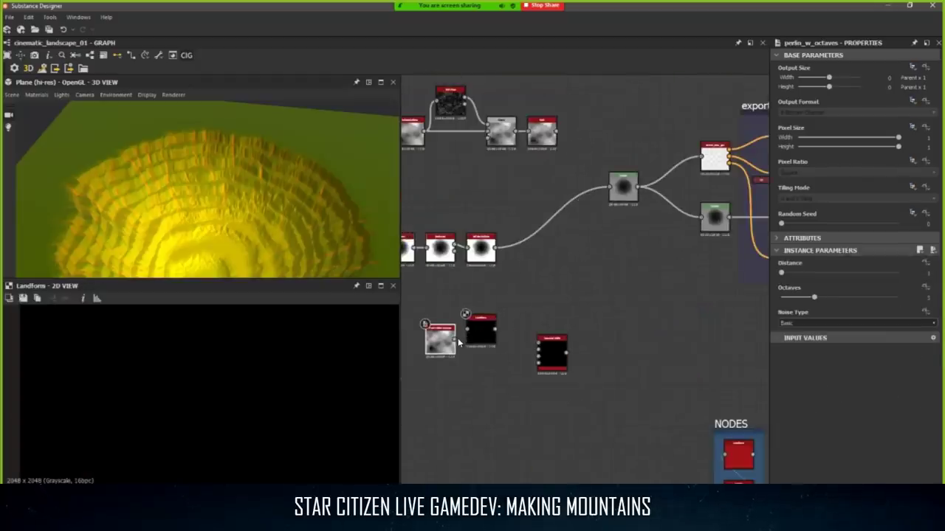
{"action": "left_click_drag", "start_coordinate": [619, 189], "coordinate": [616, 189]}
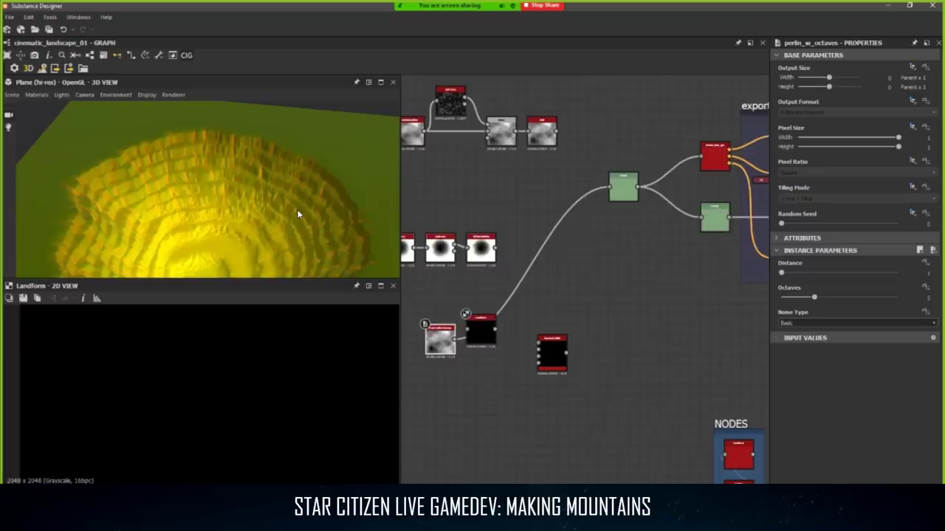
{"action": "left_click_drag", "start_coordinate": [298, 215], "coordinate": [258, 207]}
{"action": "scroll", "coordinate": [234, 204], "scroll_direction": "down", "scroll_amount": 4}
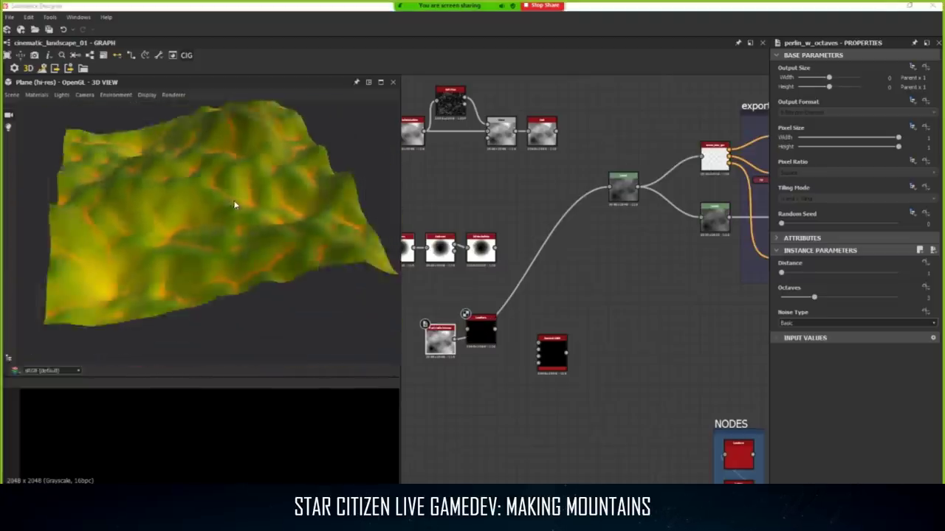
{"action": "scroll", "coordinate": [207, 221], "scroll_direction": "up", "scroll_amount": 5}
{"action": "mouse_move", "coordinate": [207, 220]}
{"action": "left_mouse_down"}
{"action": "mouse_move", "coordinate": [249, 193]}
{"action": "mouse_move", "coordinate": [200, 210]}
{"action": "left_mouse_up"}
{"action": "left_click_drag", "start_coordinate": [75, 257], "coordinate": [135, 211]}
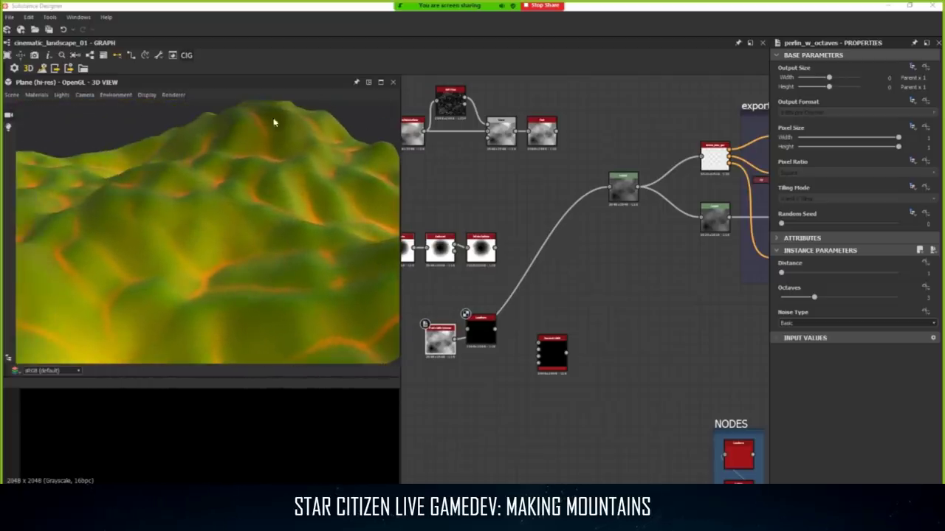
{"action": "left_click_drag", "start_coordinate": [236, 190], "coordinate": [247, 221]}
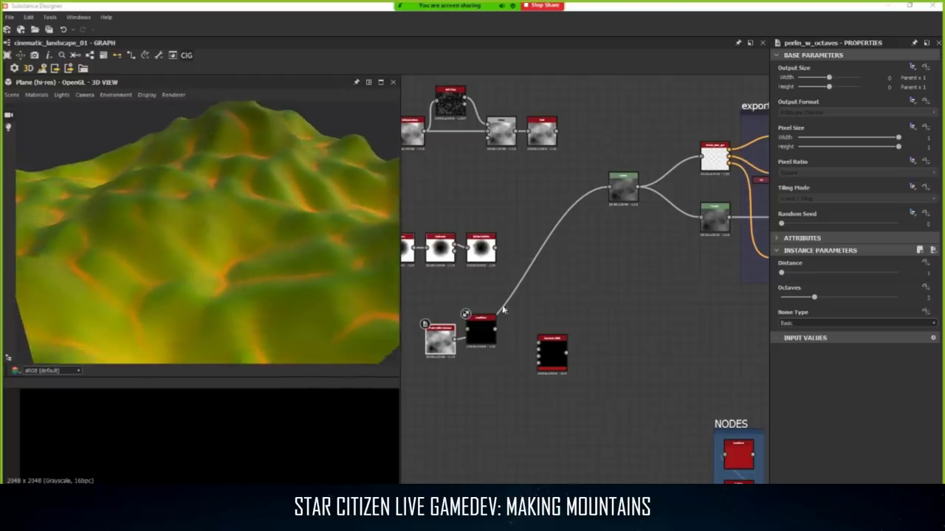
Align the Landform node with the Perlin With Octaves node, link the noise into it and show its output in the 2D view.
{"action": "middle_click_drag", "start_coordinate": [482, 333], "coordinate": [514, 316]}
{"action": "scroll", "coordinate": [516, 313], "scroll_direction": "up", "scroll_amount": 3}
{"action": "left_click_drag", "start_coordinate": [518, 314], "coordinate": [533, 328]}
{"action": "double_click", "coordinate": [527, 326]}
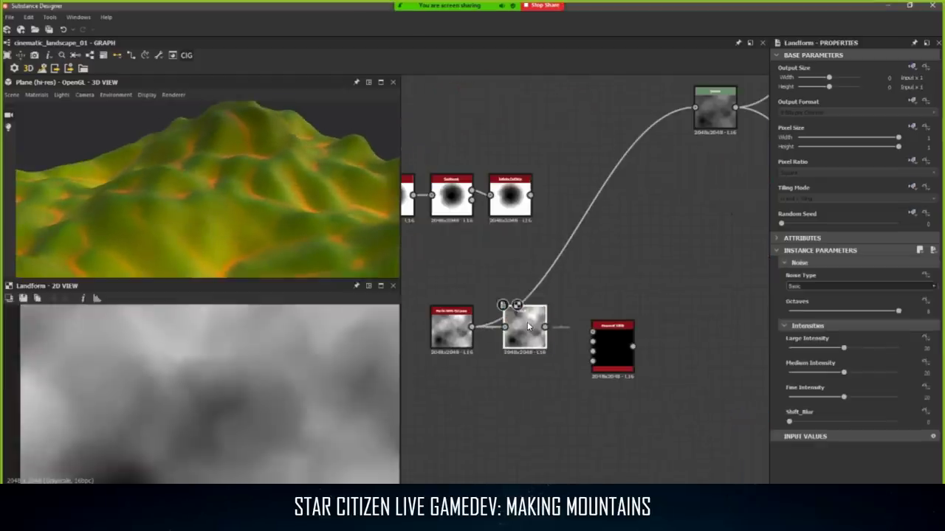